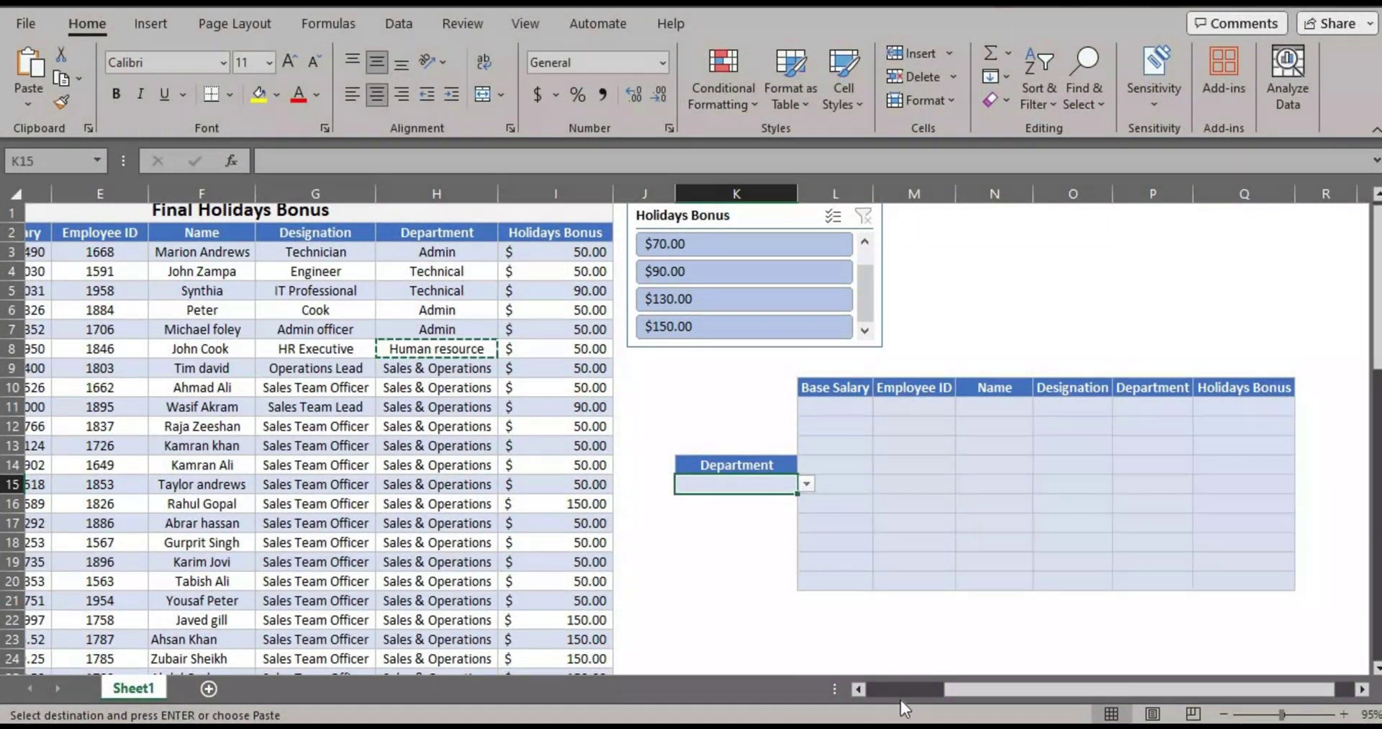
Look over the employee table's names, bonuses, departments and header cells.
{"action": "scroll", "coordinate": [512, 522], "scroll_direction": "left", "scroll_amount": 5}
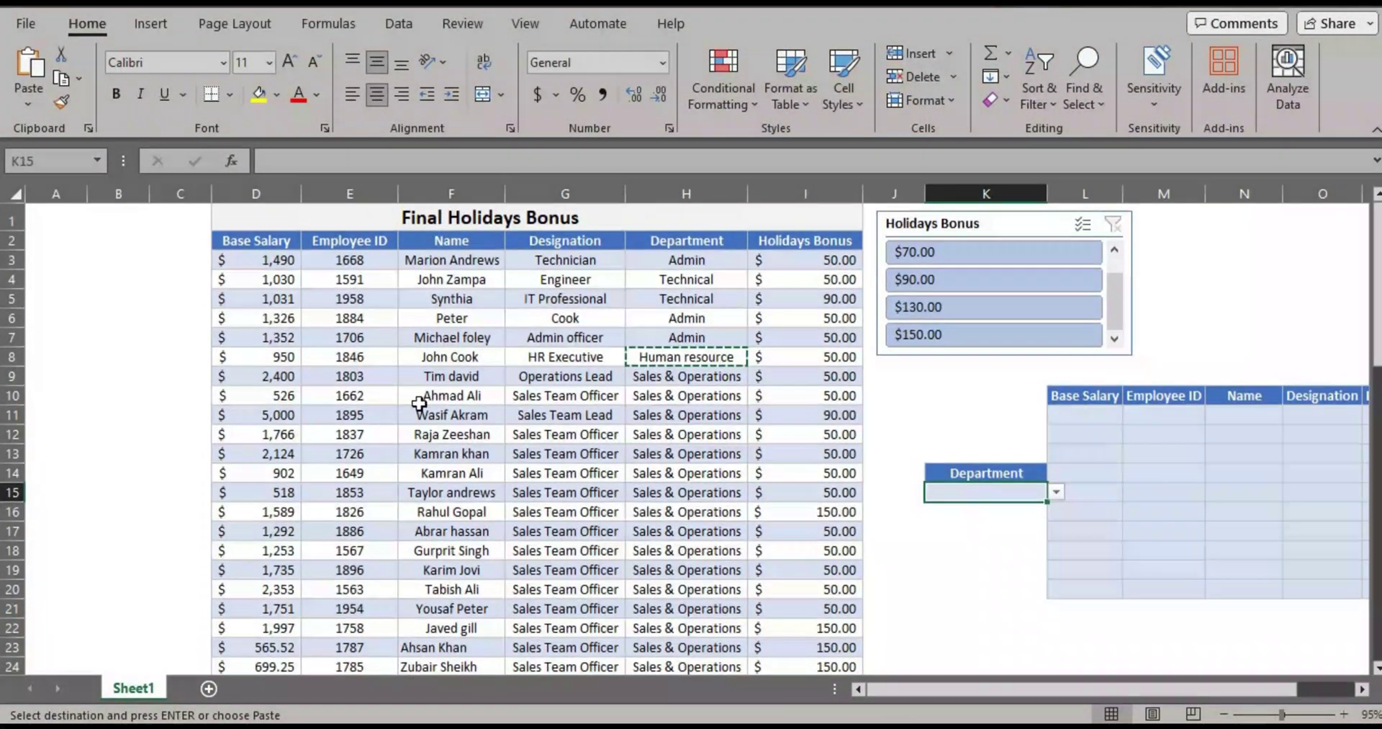
{"action": "left_click", "coordinate": [445, 279]}
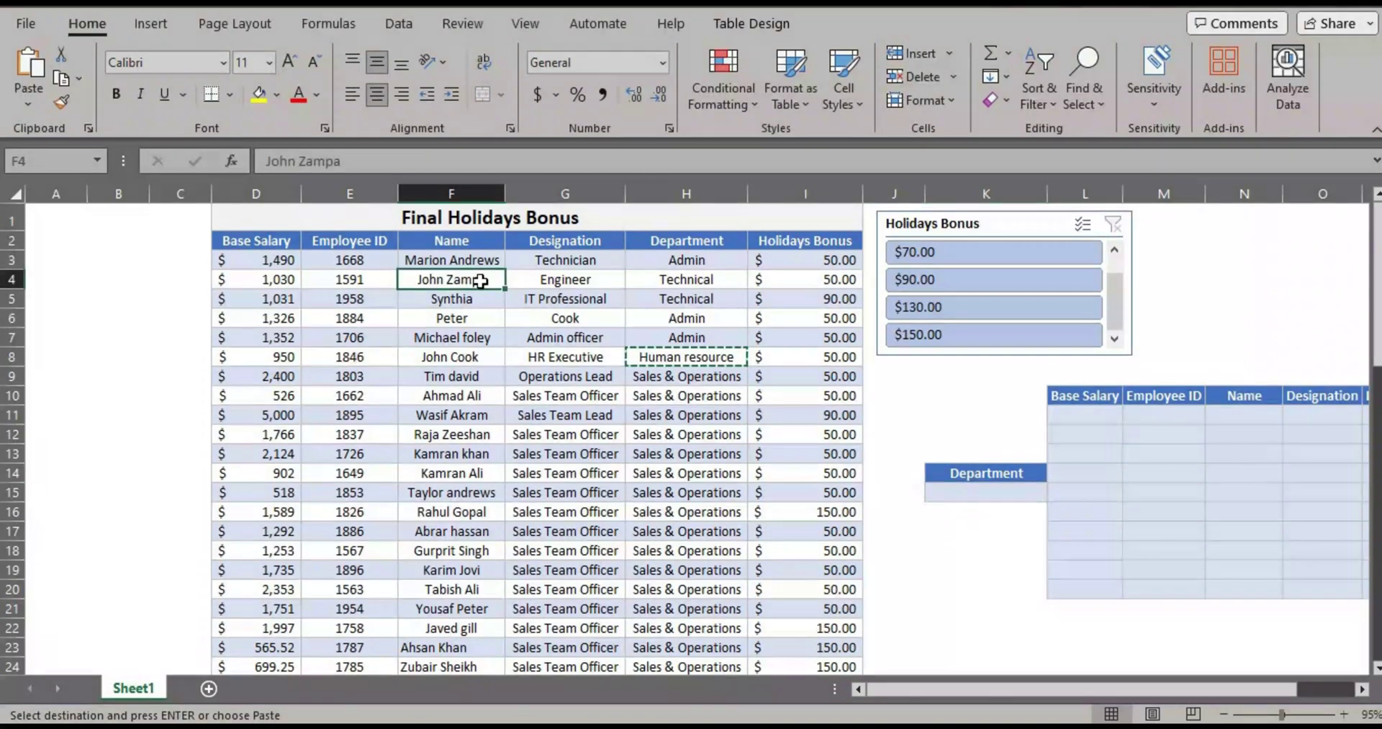
{"action": "double_click", "coordinate": [481, 280]}
{"action": "left_click", "coordinate": [487, 295]}
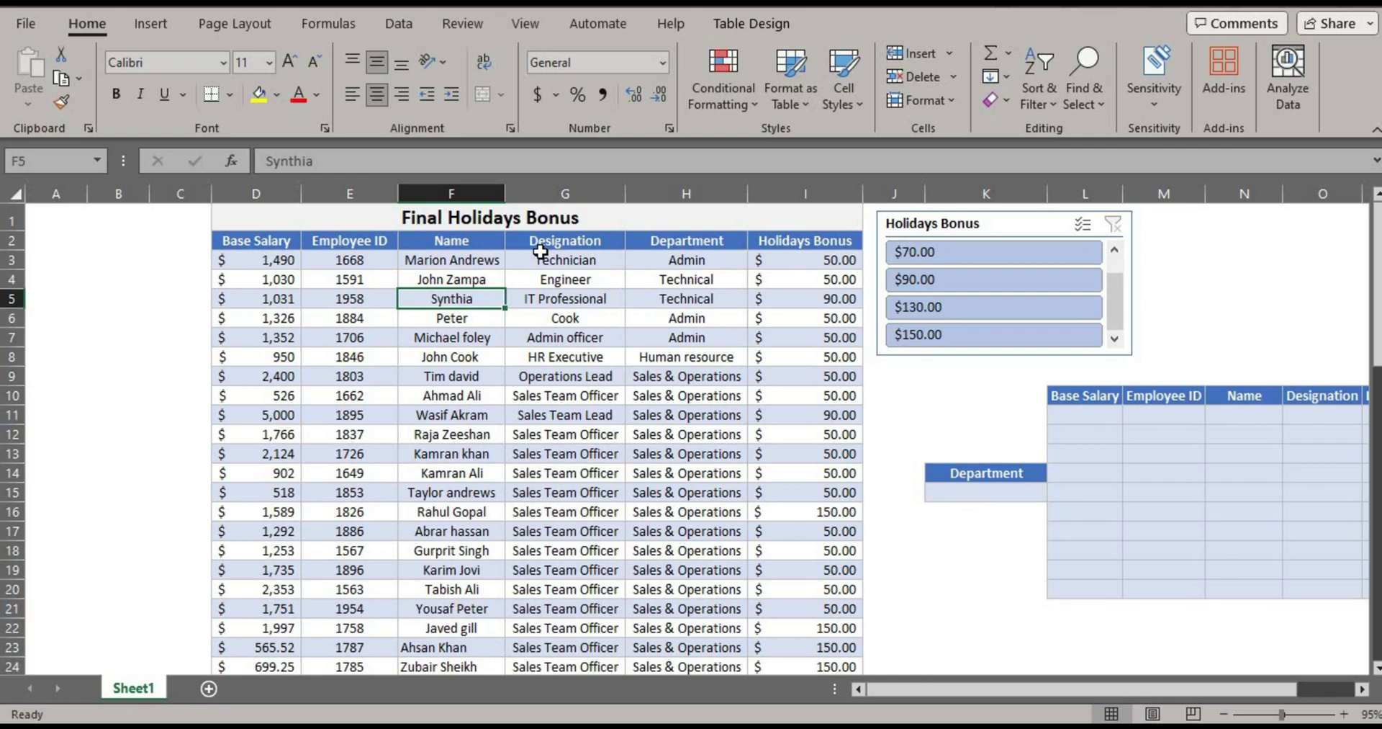
{"action": "left_click_drag", "start_coordinate": [799, 259], "coordinate": [812, 386]}
{"action": "left_click", "coordinate": [787, 281]}
{"action": "left_click_drag", "start_coordinate": [694, 242], "coordinate": [702, 306]}
{"action": "left_click_drag", "start_coordinate": [454, 243], "coordinate": [454, 261]}
{"action": "left_click_drag", "start_coordinate": [346, 242], "coordinate": [305, 260]}
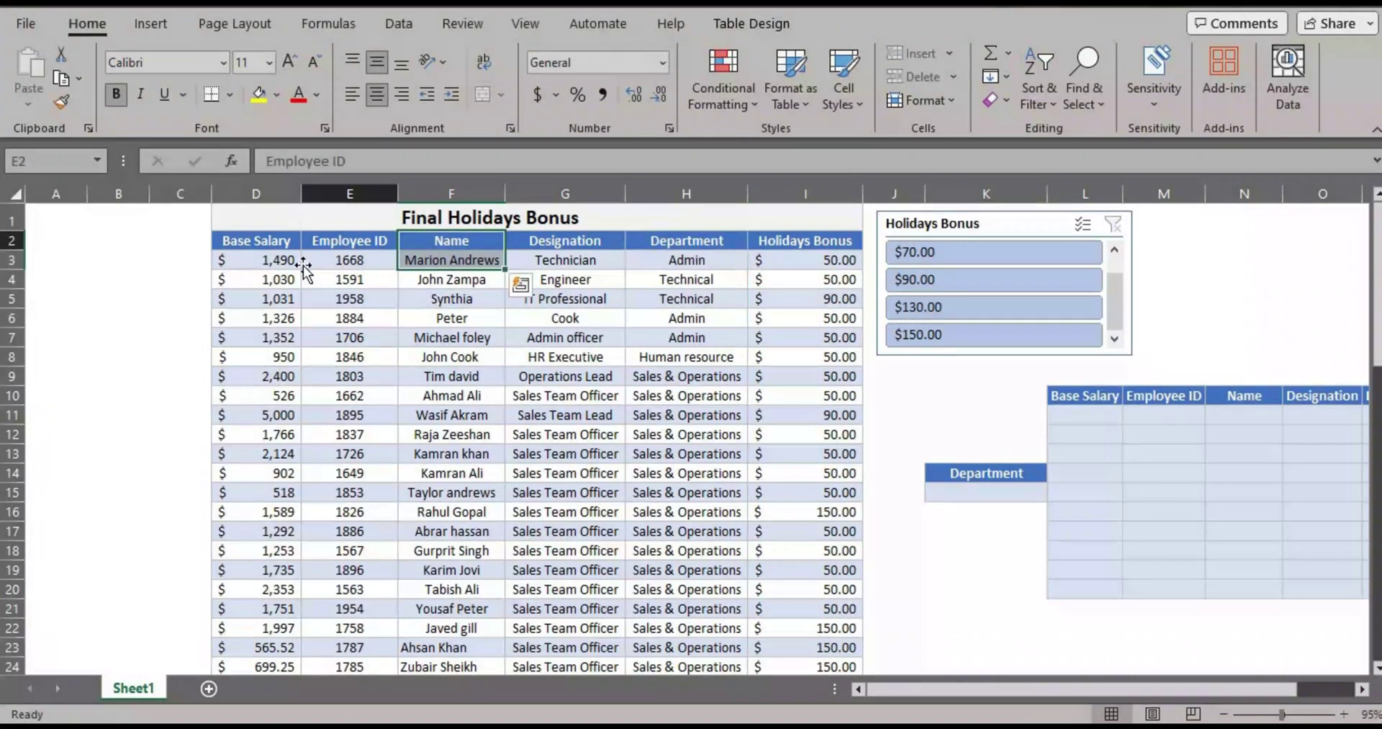
{"action": "left_click", "coordinate": [238, 239]}
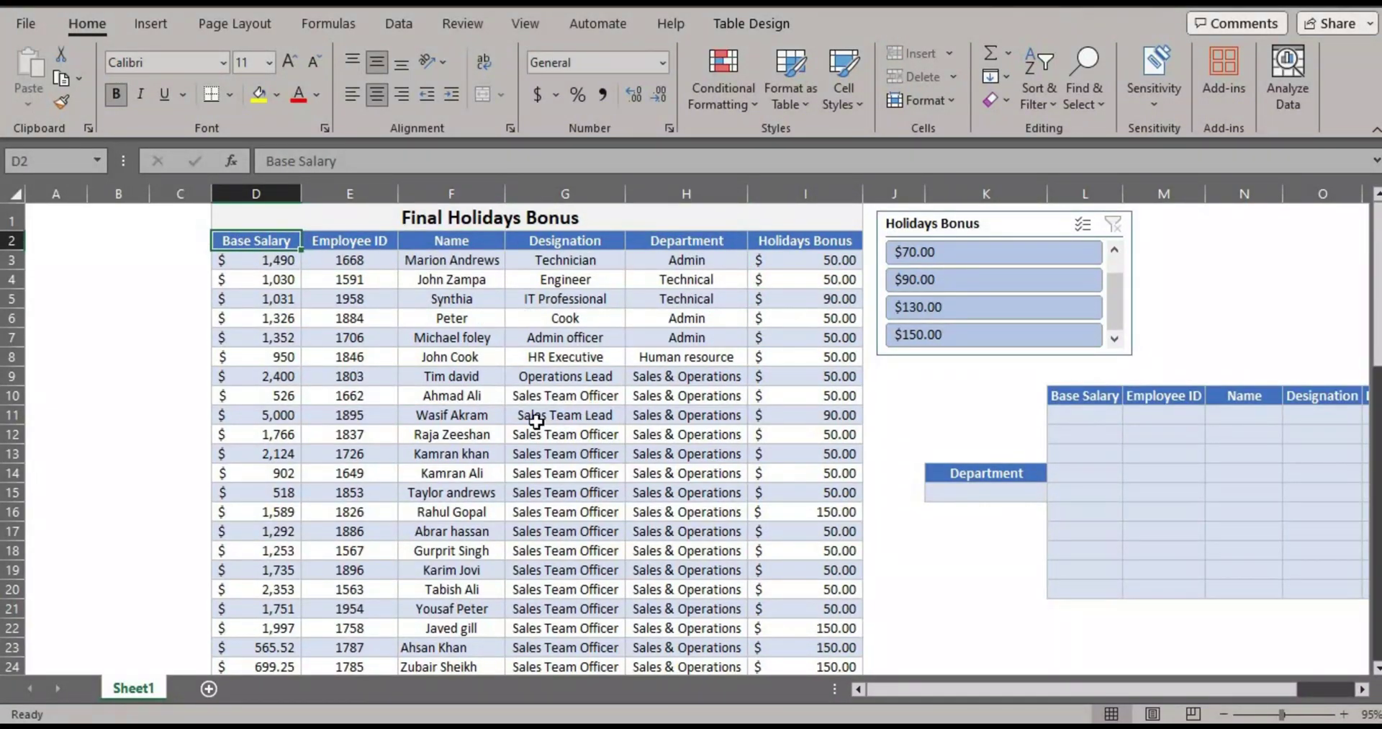
{"action": "left_click_drag", "start_coordinate": [536, 421], "coordinate": [1224, 434]}
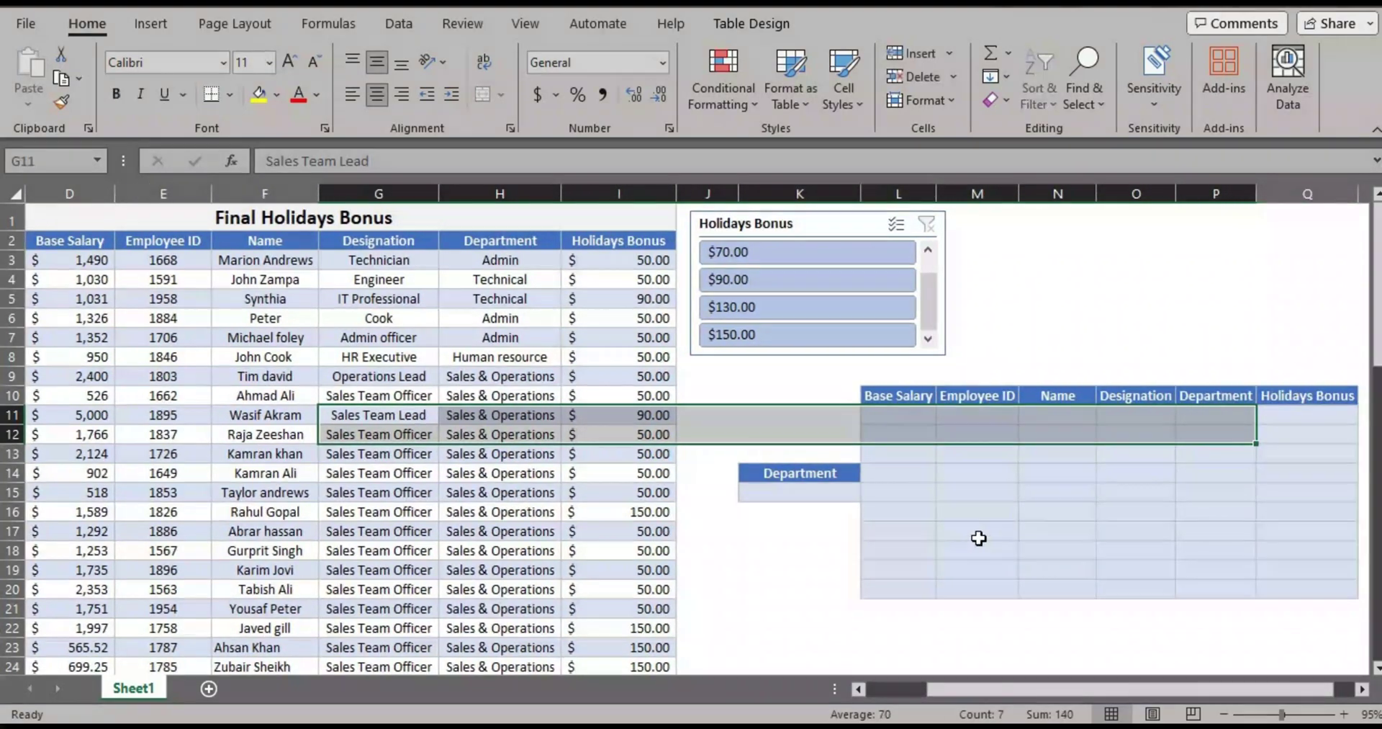
Inspect the Department input cell K15 and the empty output table rows.
{"action": "left_click", "coordinate": [799, 494]}
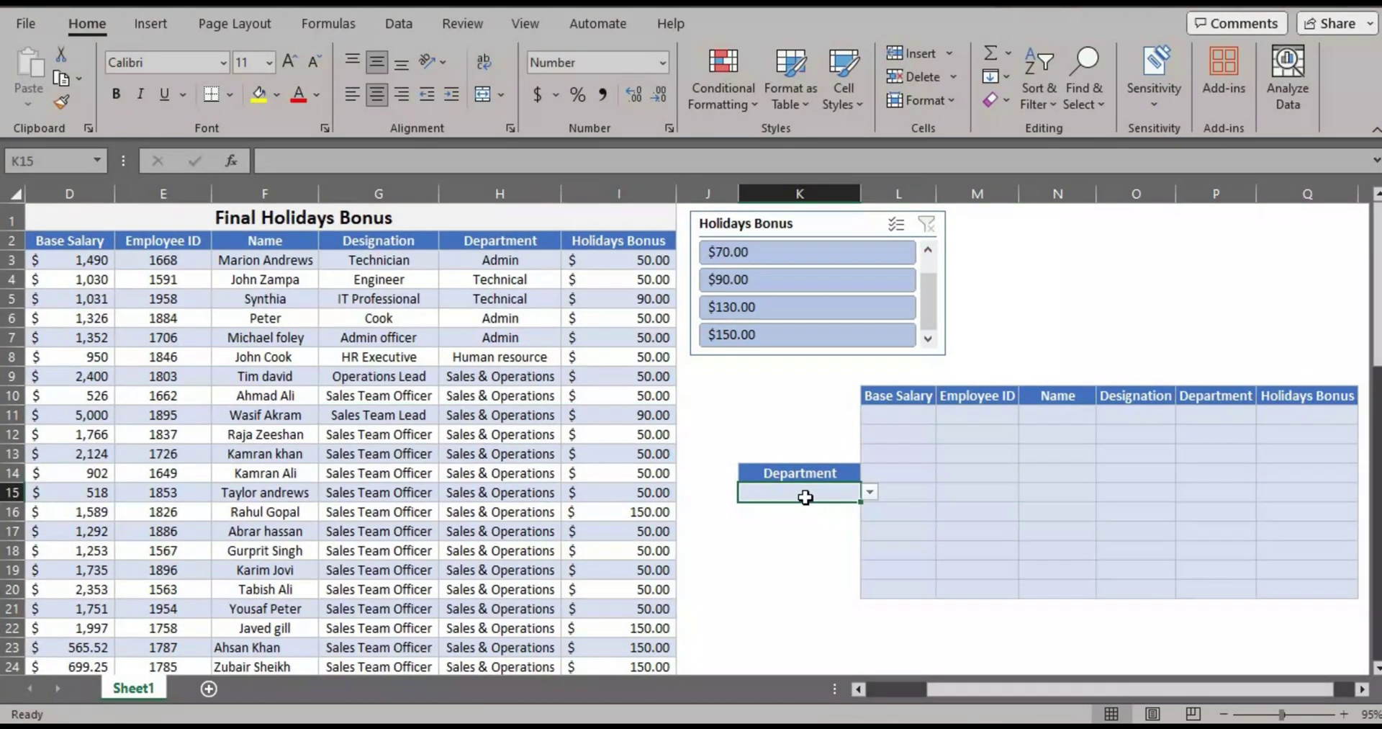
{"action": "left_click", "coordinate": [784, 459]}
{"action": "left_click", "coordinate": [798, 493]}
{"action": "left_click_drag", "start_coordinate": [927, 392], "coordinate": [1350, 545]}
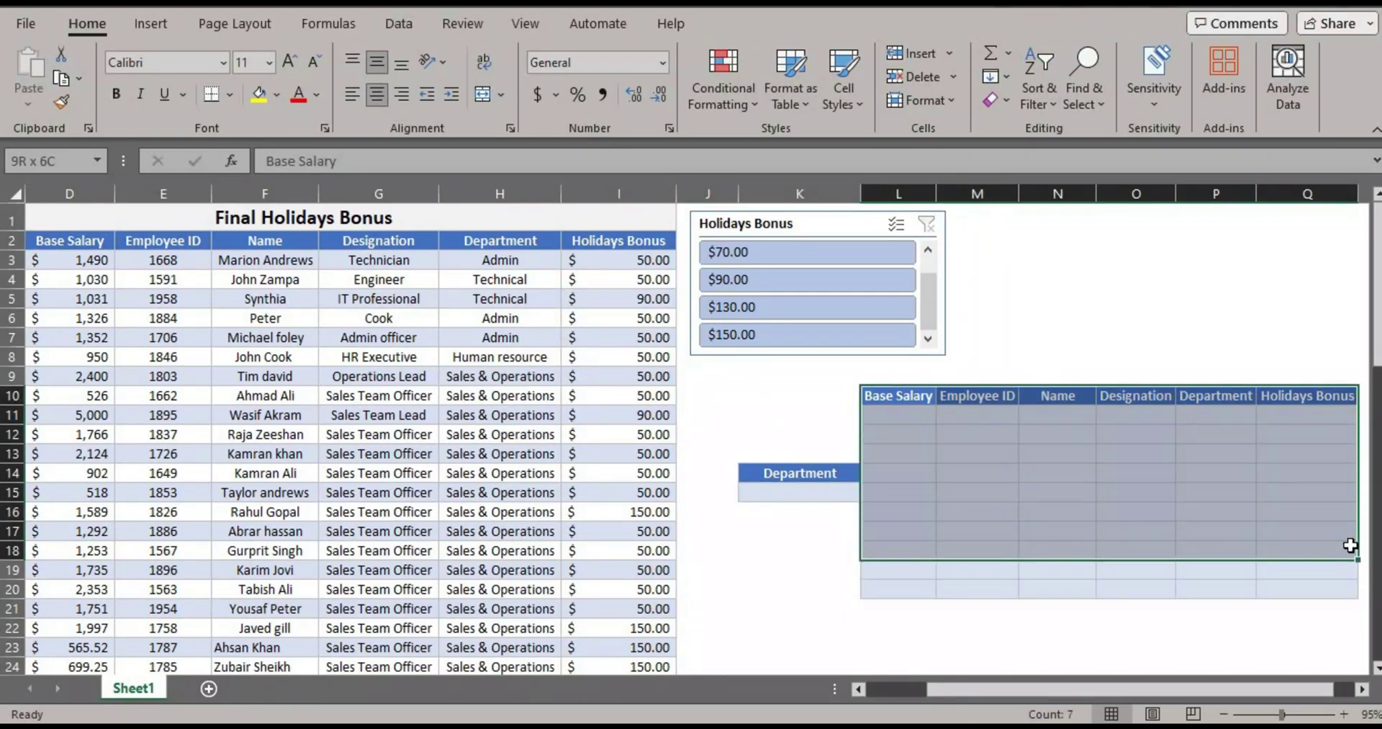
{"action": "left_click", "coordinate": [1224, 457]}
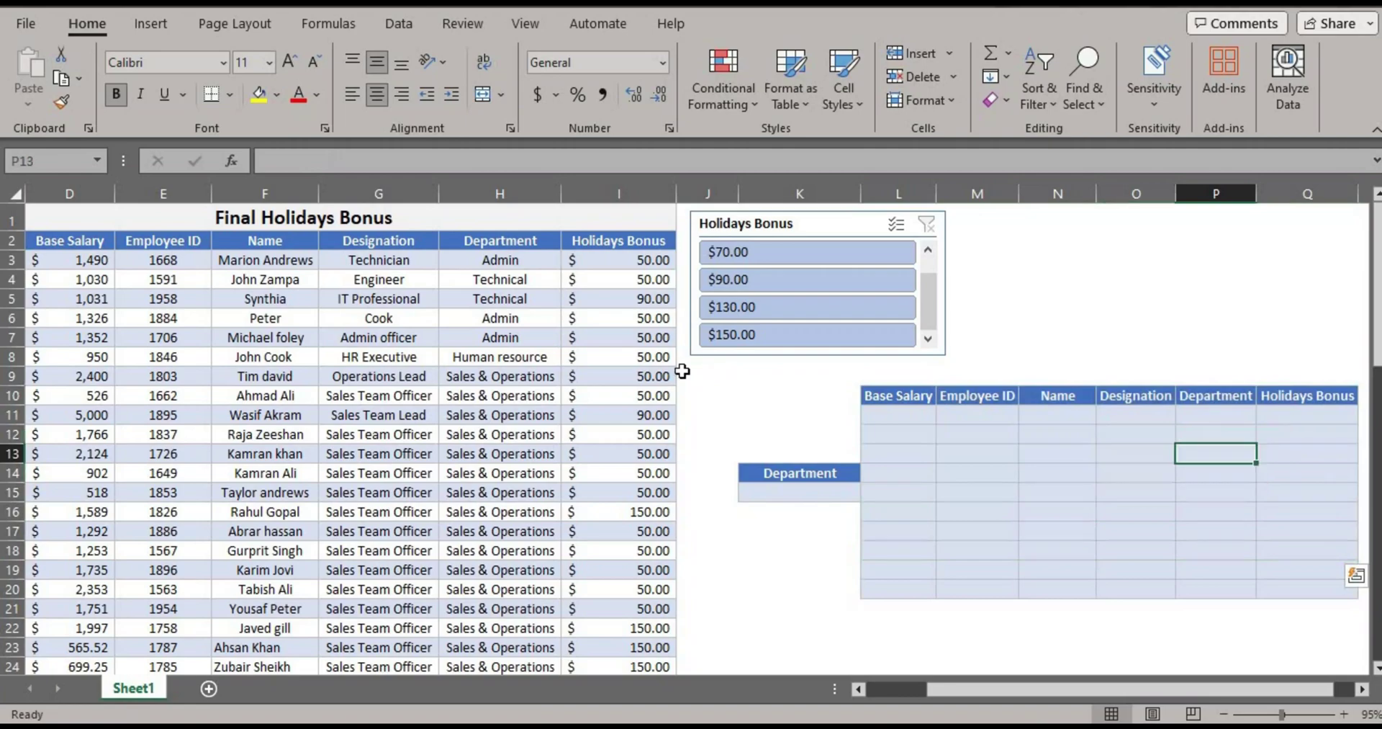
{"action": "left_click", "coordinate": [681, 418]}
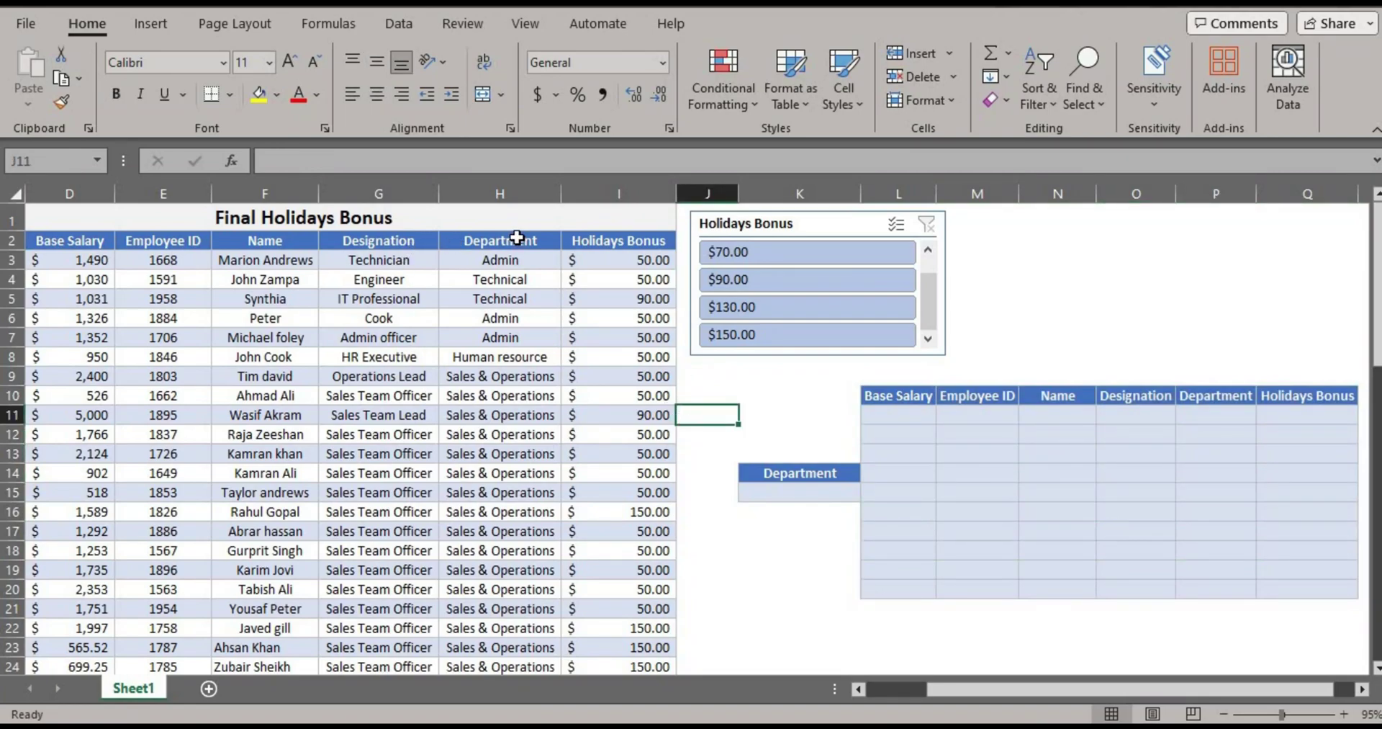
Copy the Department column H2:H67 and paste it at L6.
{"action": "left_click_drag", "start_coordinate": [522, 241], "coordinate": [504, 454]}
{"action": "left_click", "coordinate": [515, 241]}
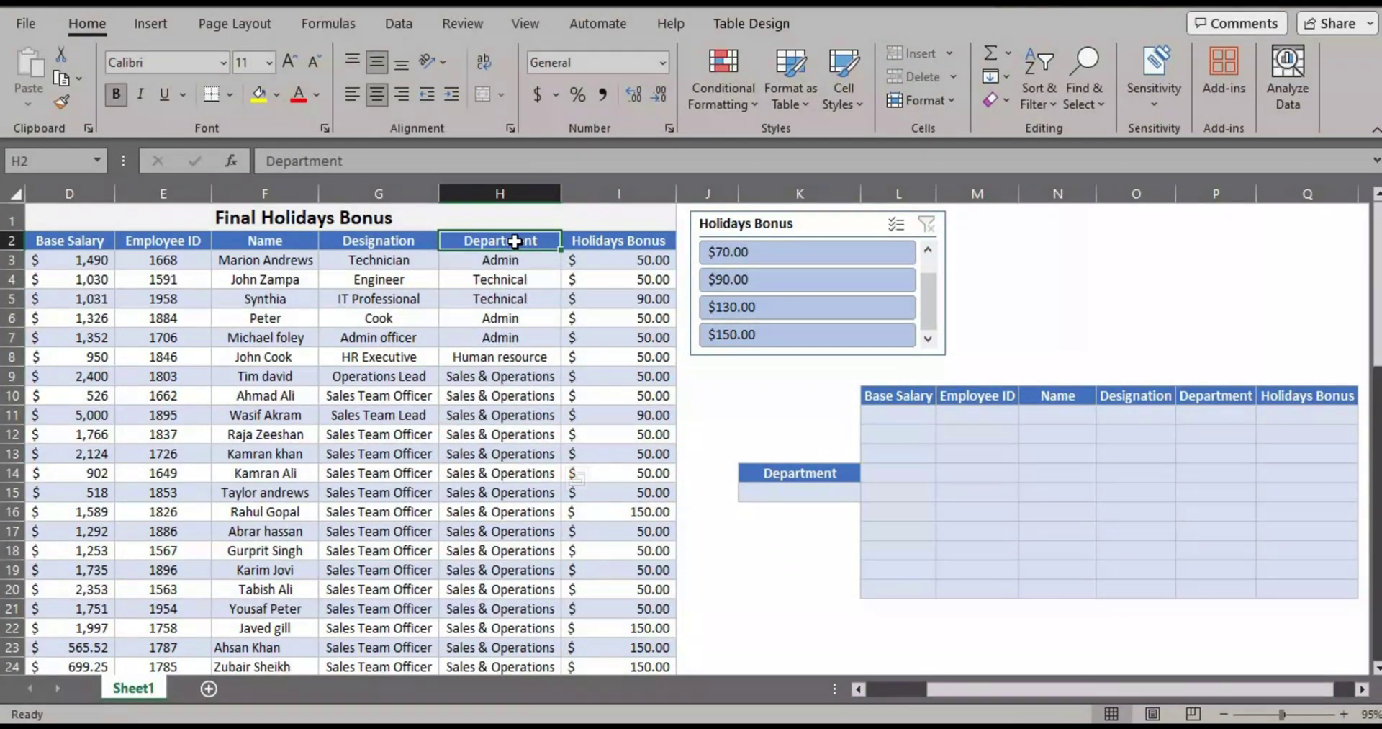
{"action": "left_click_drag", "start_coordinate": [568, 602], "coordinate": [507, 634]}
{"action": "key", "text": "ctrl+c"}
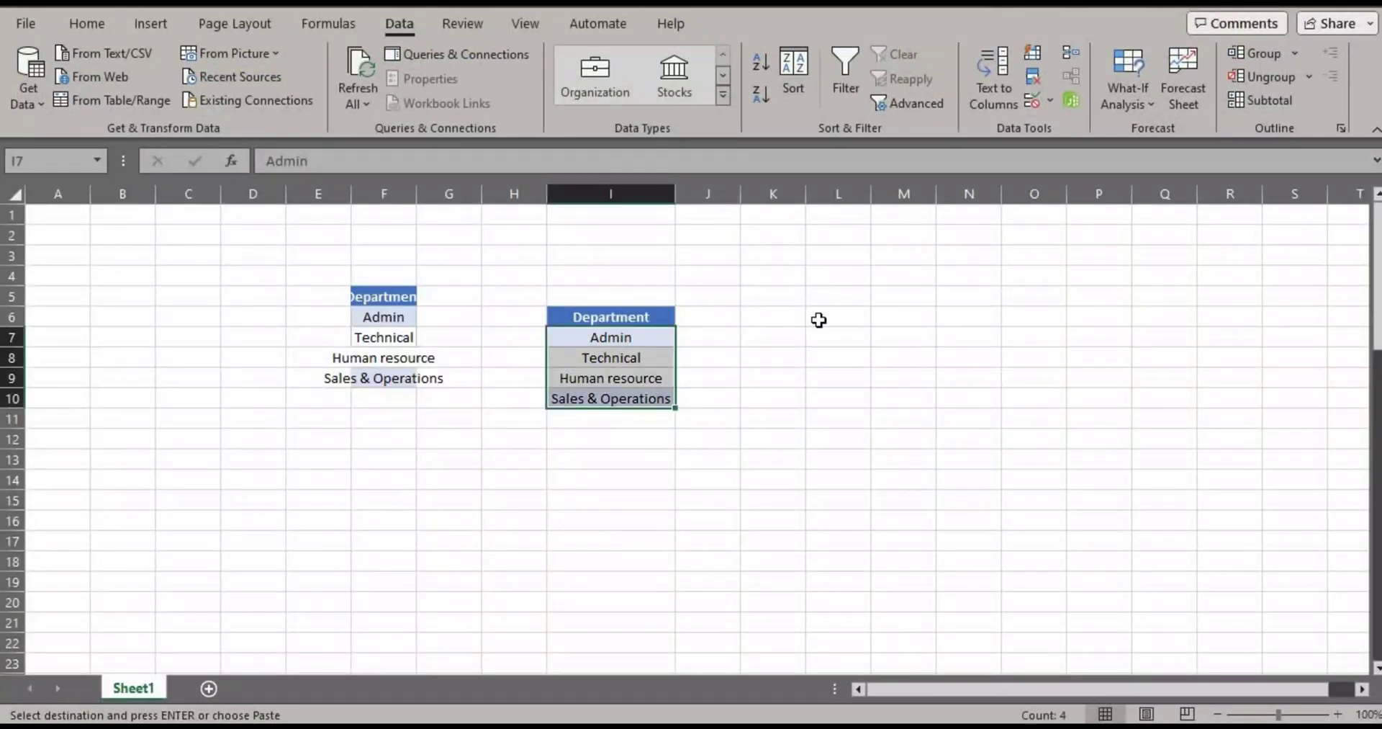
{"action": "left_click", "coordinate": [820, 318]}
{"action": "key", "text": "ctrl+shift+Down"}
{"action": "key", "text": "ctrl+v"}
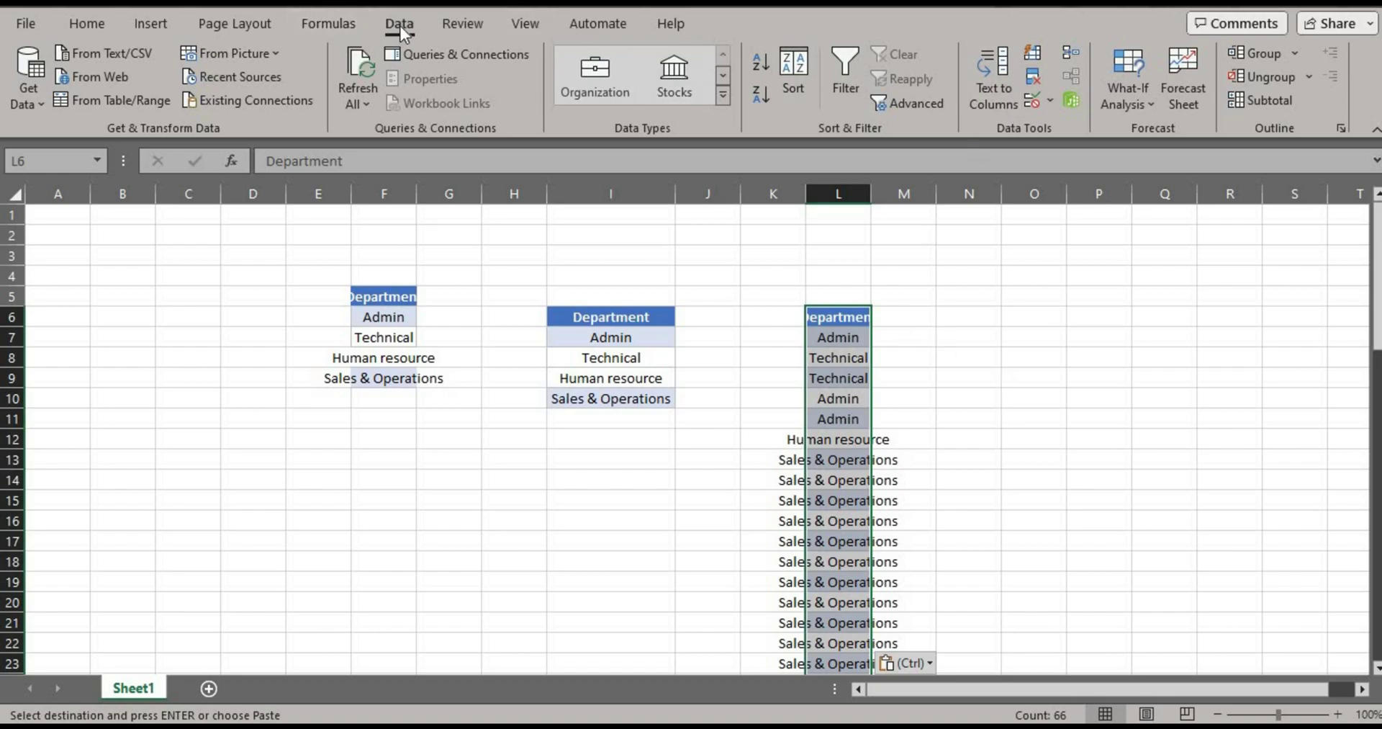
Remove duplicates from the pasted column, leaving four unique departments.
{"action": "left_click", "coordinate": [1034, 82]}
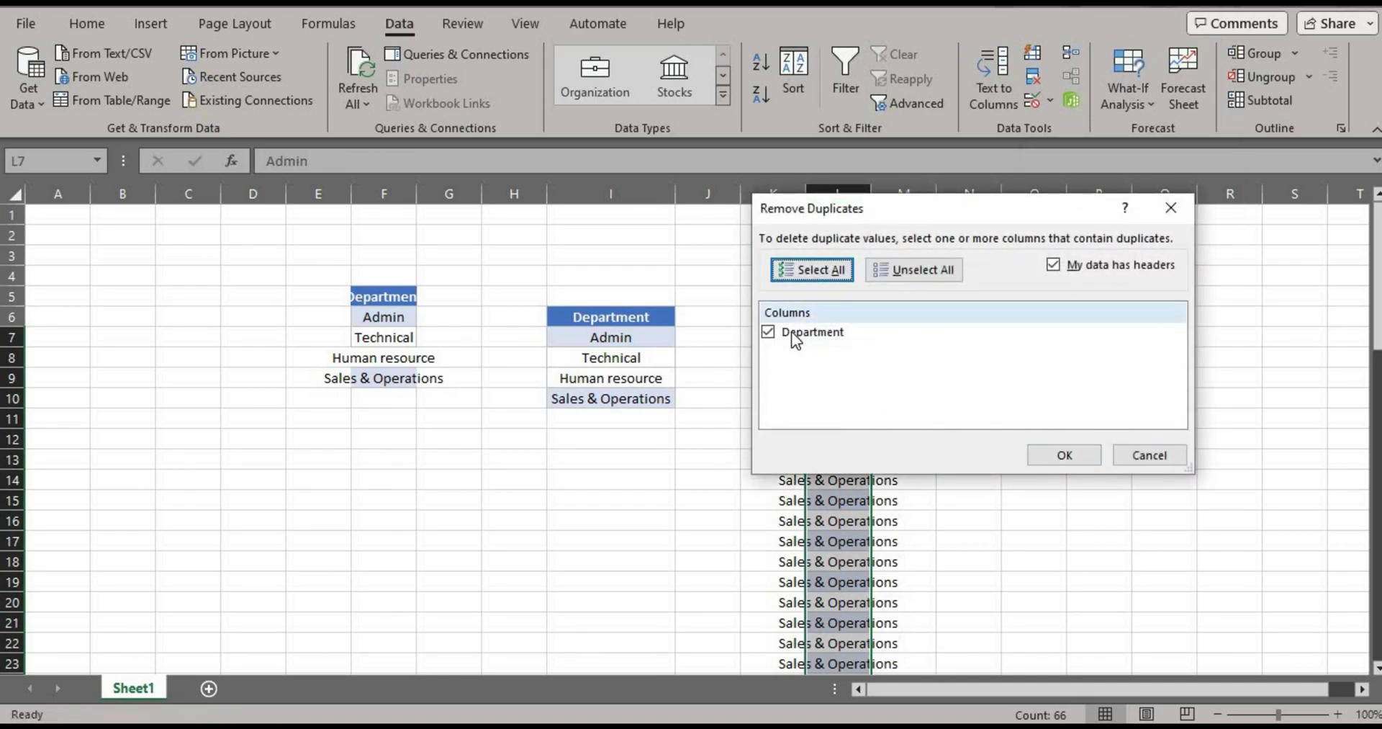
{"action": "left_click", "coordinate": [1074, 457]}
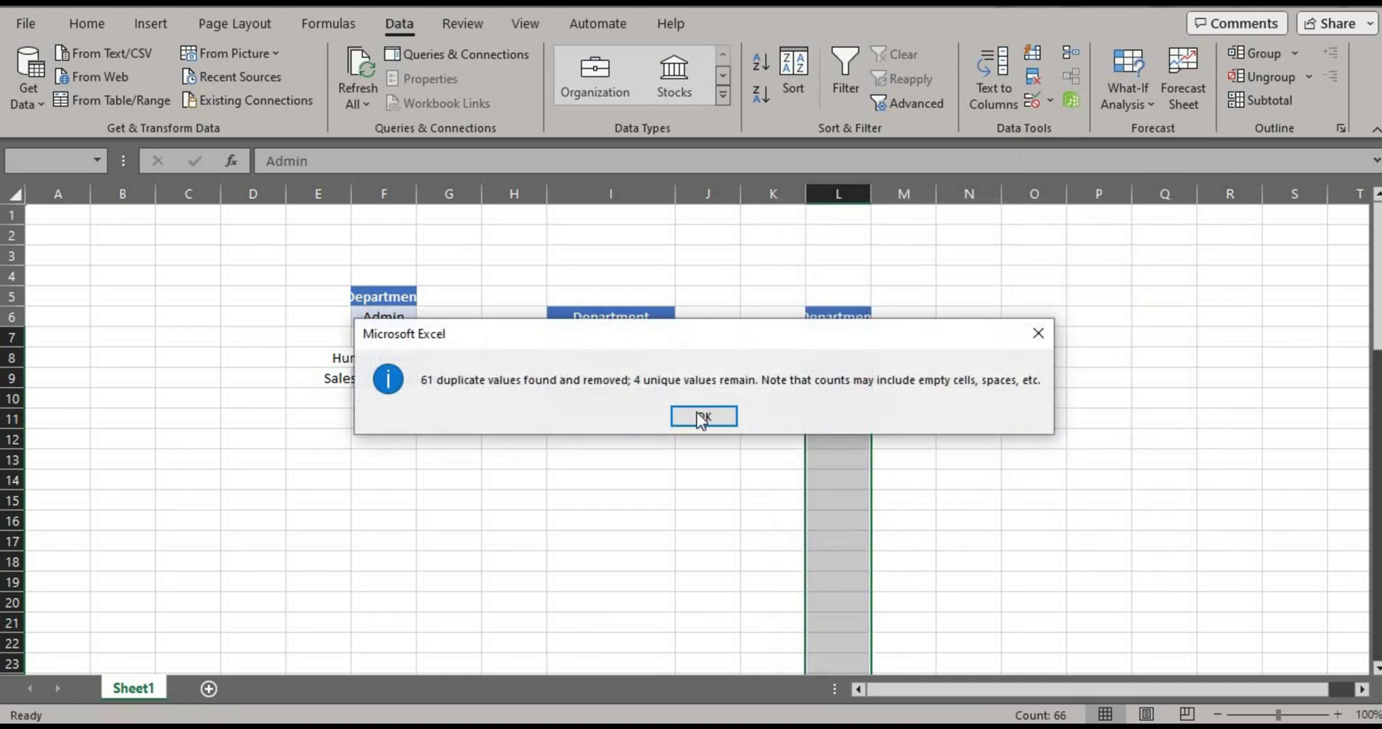
{"action": "left_click", "coordinate": [702, 412]}
Autofit column L and copy the four department names in L7:L10.
{"action": "left_click", "coordinate": [827, 321]}
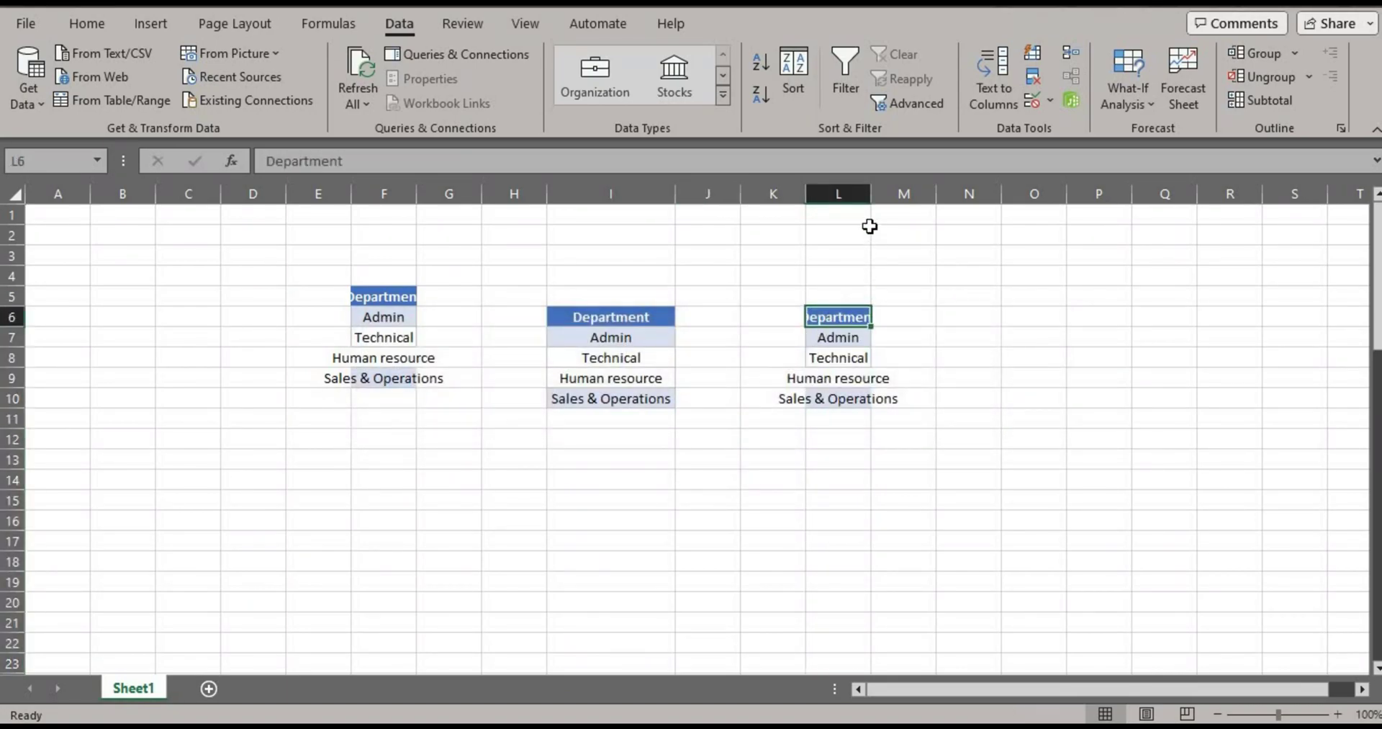
{"action": "double_click", "coordinate": [870, 194]}
{"action": "left_click", "coordinate": [877, 380]}
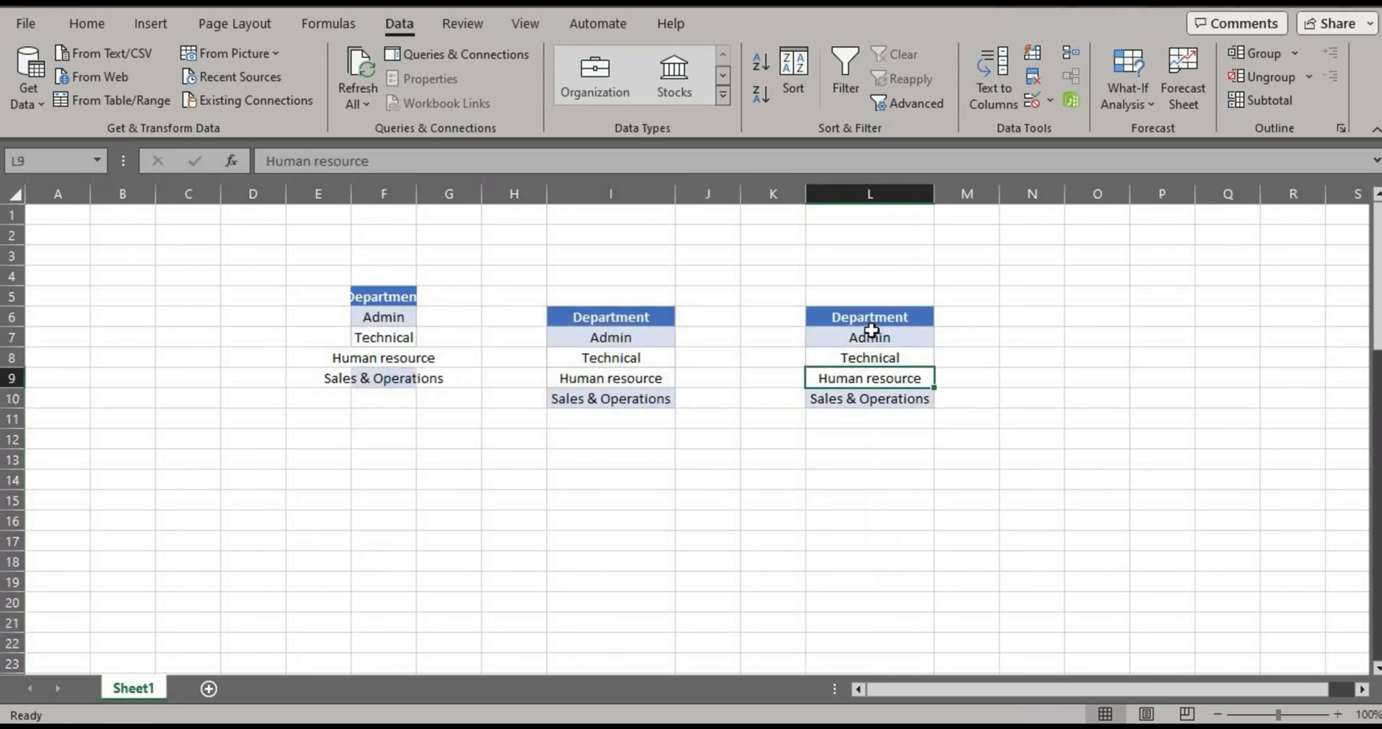
{"action": "left_click_drag", "start_coordinate": [875, 337], "coordinate": [892, 398]}
{"action": "key", "text": "ctrl+c"}
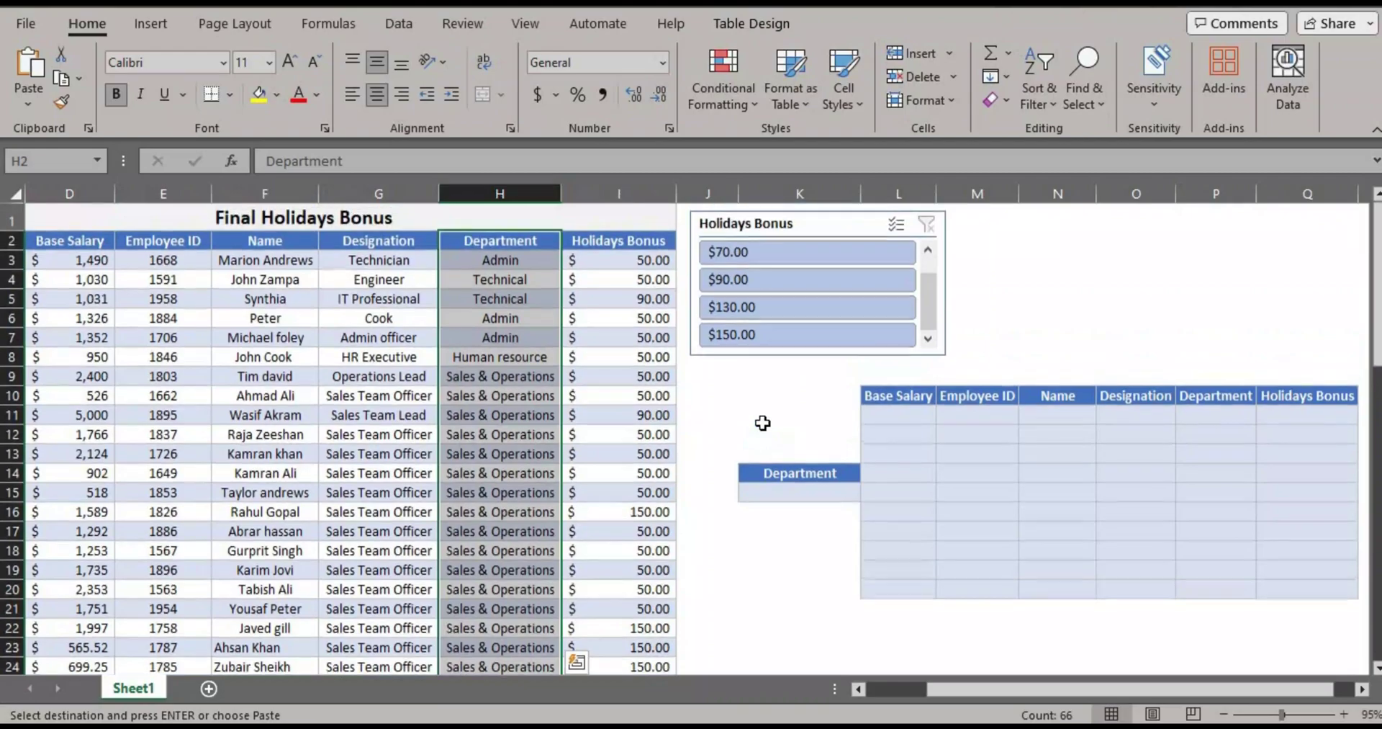
Paste Admin, Technical, Human resource and Sales & Operations into K19:K22.
{"action": "scroll", "coordinate": [762, 422], "scroll_direction": "down", "scroll_amount": 4}
{"action": "right_click", "coordinate": [778, 356]}
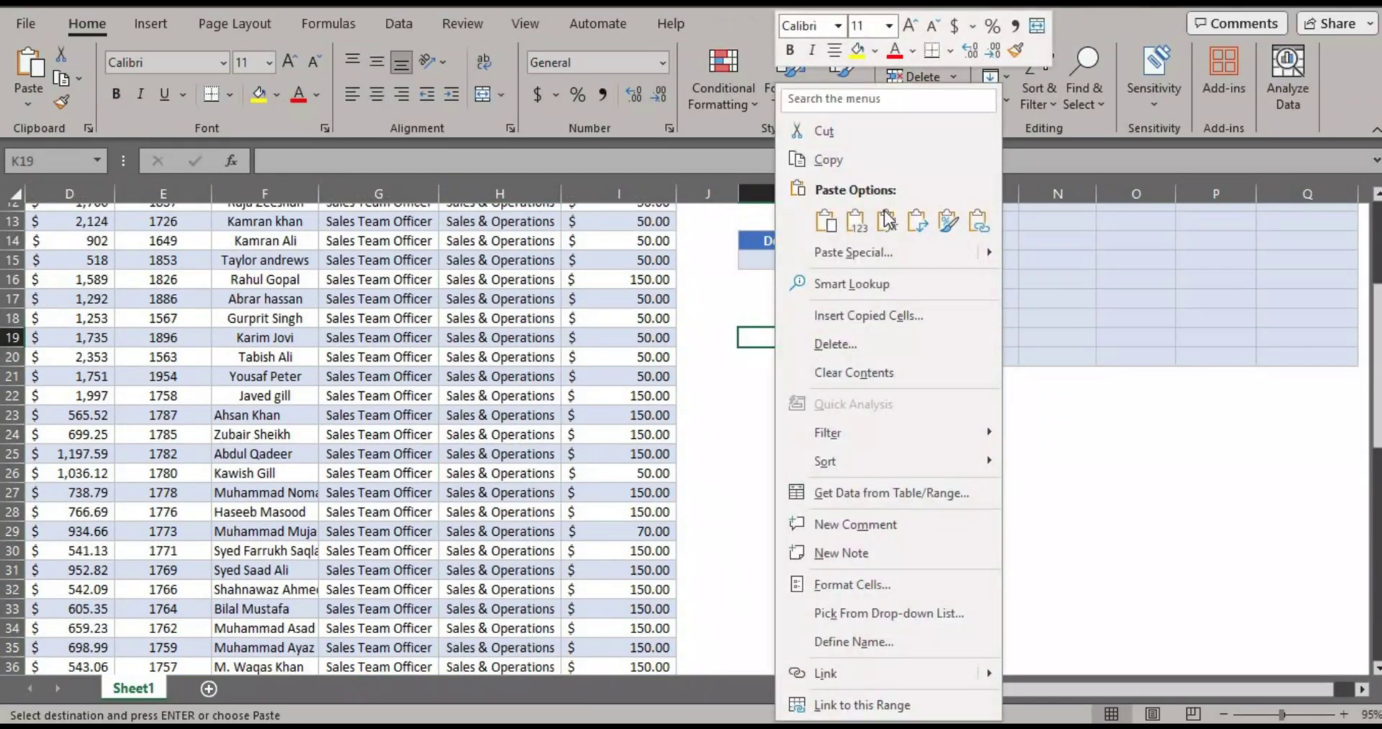
{"action": "left_click", "coordinate": [886, 215]}
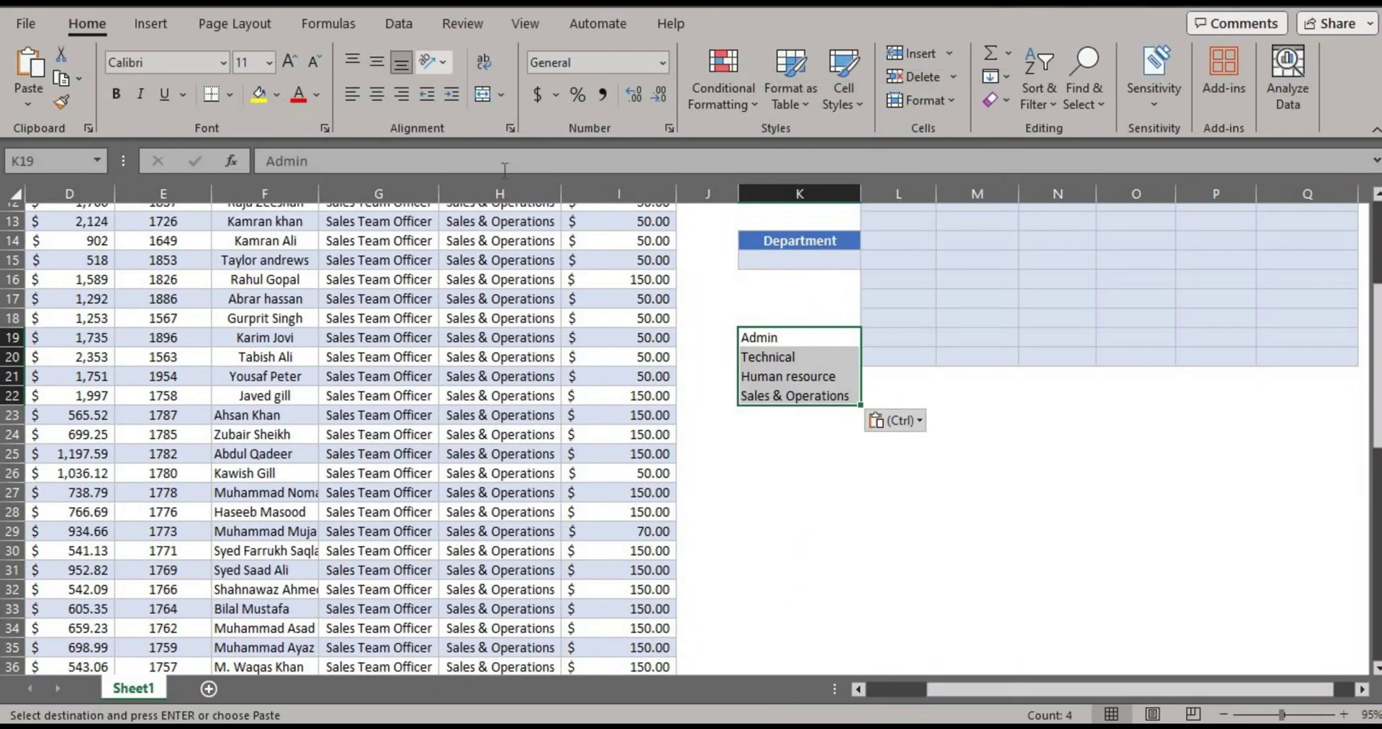
{"action": "left_click", "coordinate": [796, 260]}
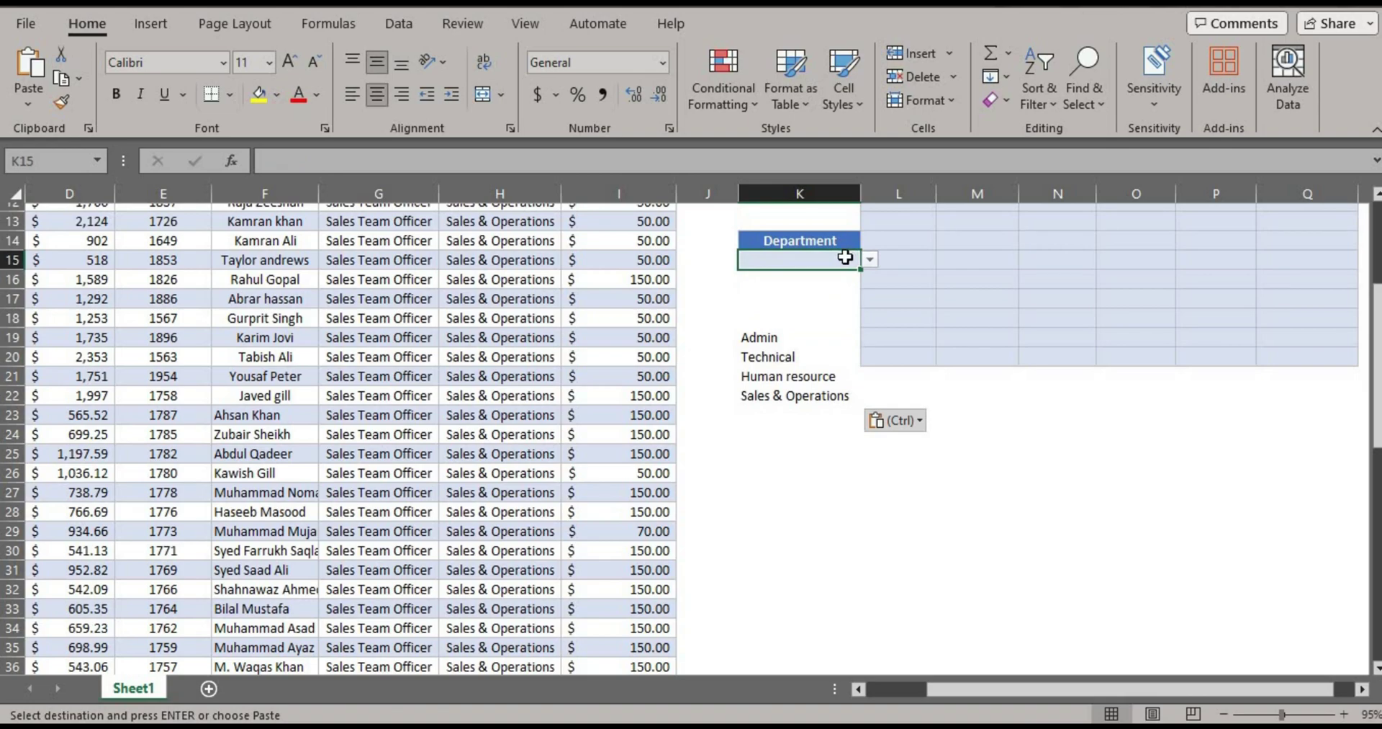
{"action": "scroll", "coordinate": [835, 314], "scroll_direction": "up", "scroll_amount": 2}
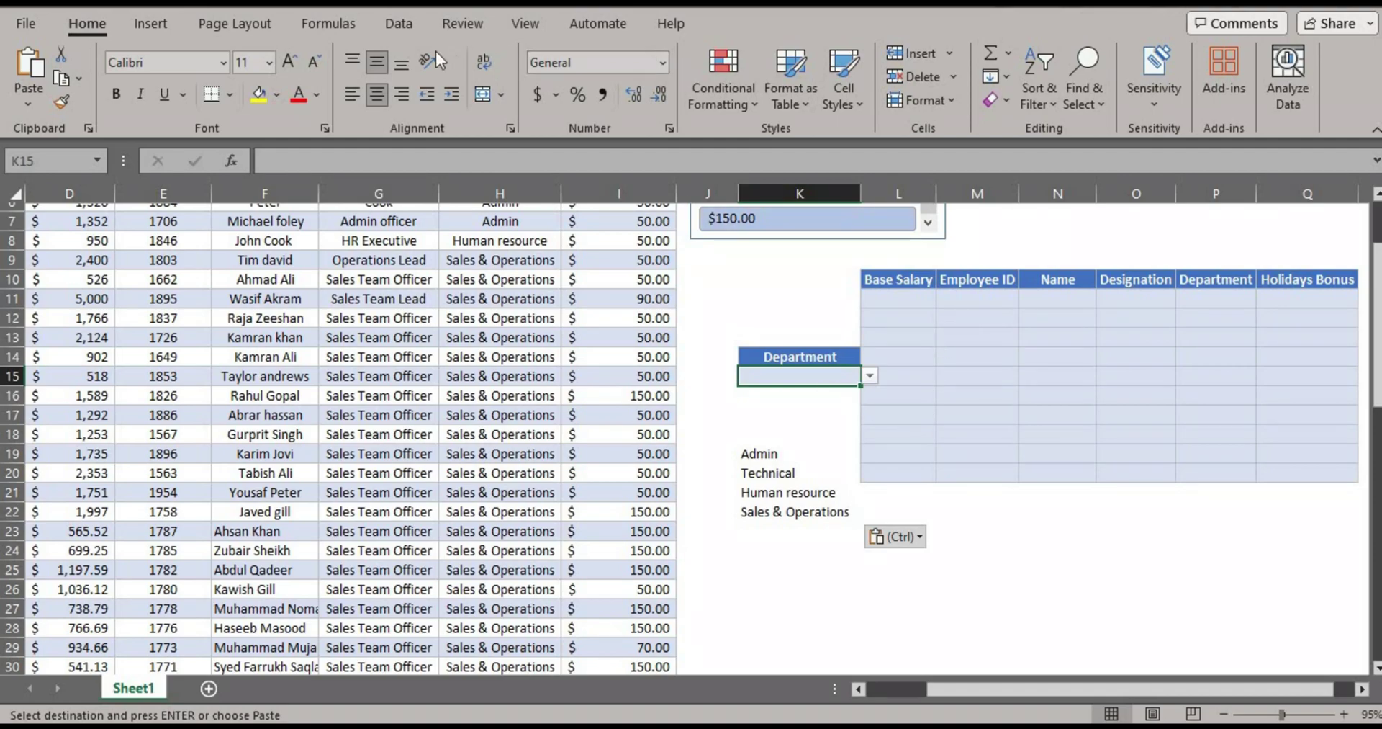
Change K15's data validation list source to =$K$19:$K$22.
{"action": "left_click", "coordinate": [415, 21]}
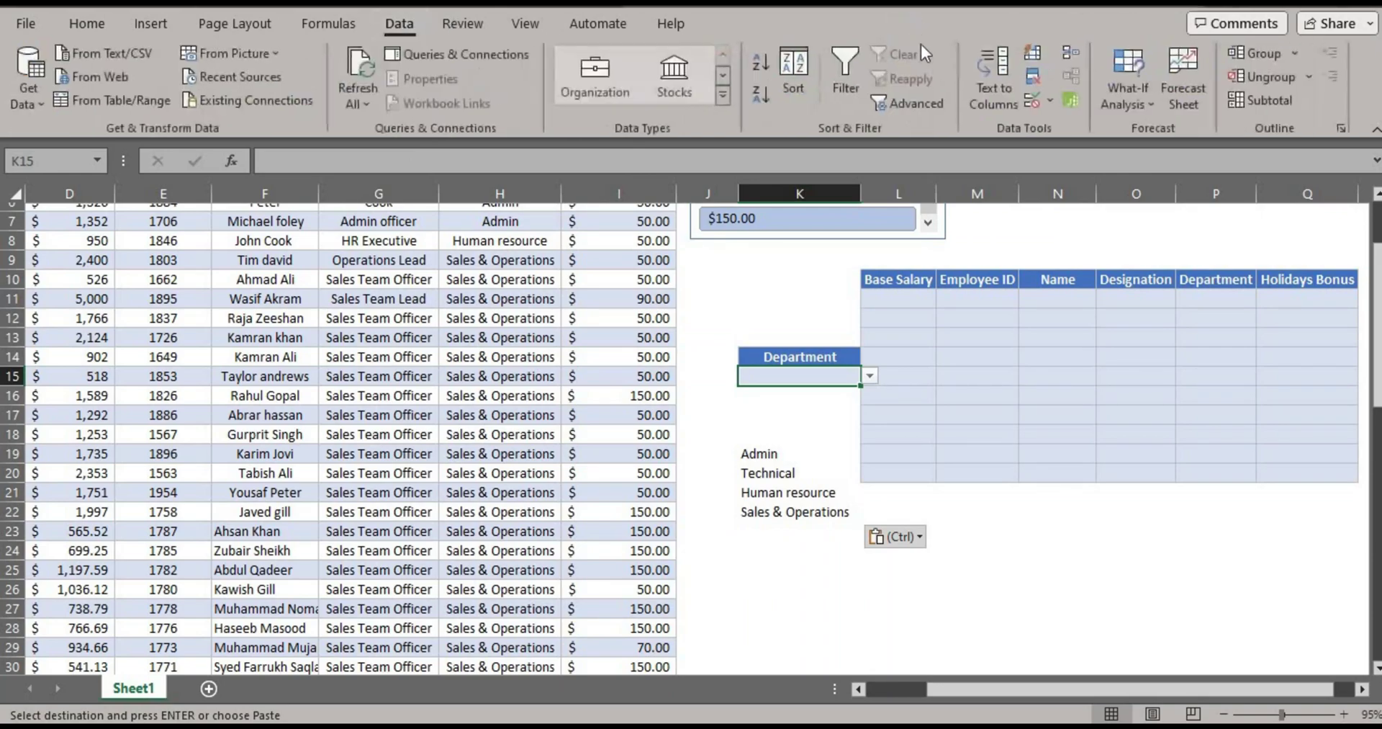
{"action": "left_click", "coordinate": [1030, 103]}
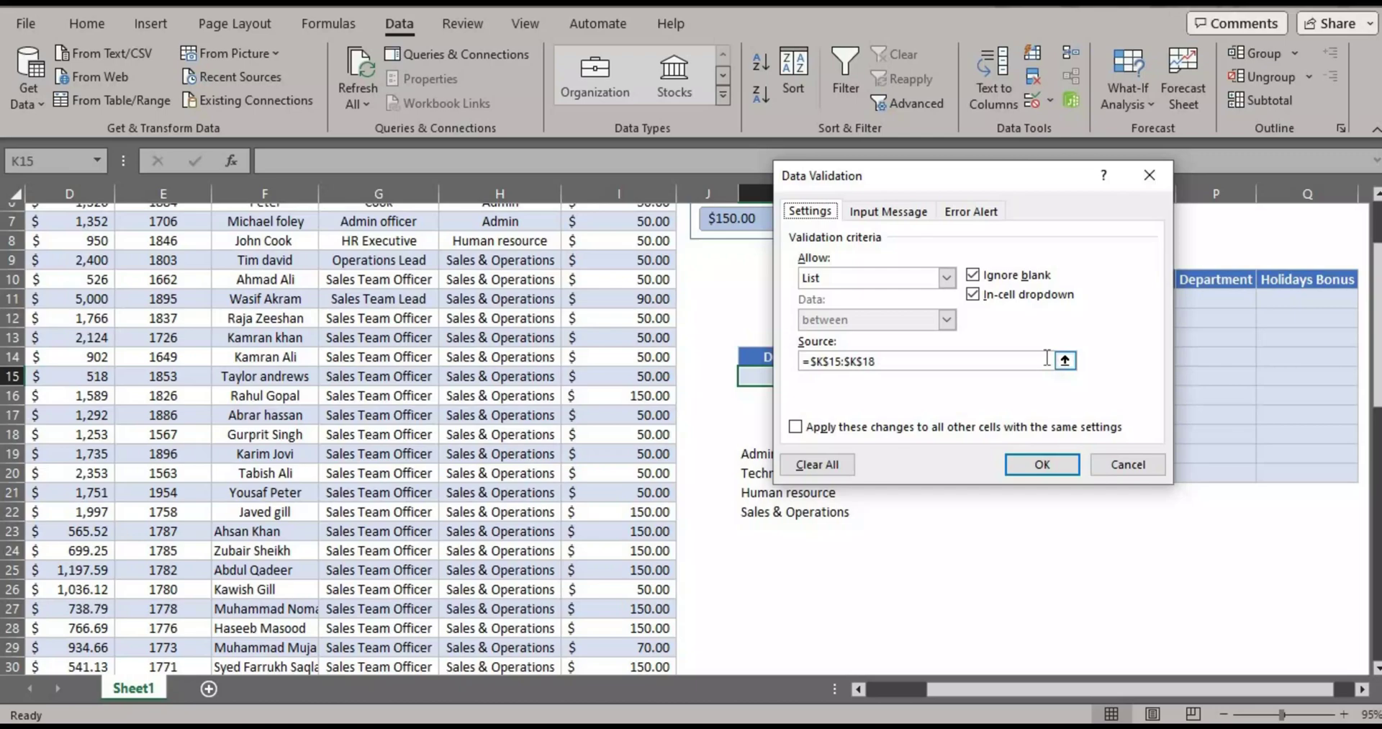
{"action": "double_click", "coordinate": [826, 360]}
{"action": "key", "text": "BackSpace"}
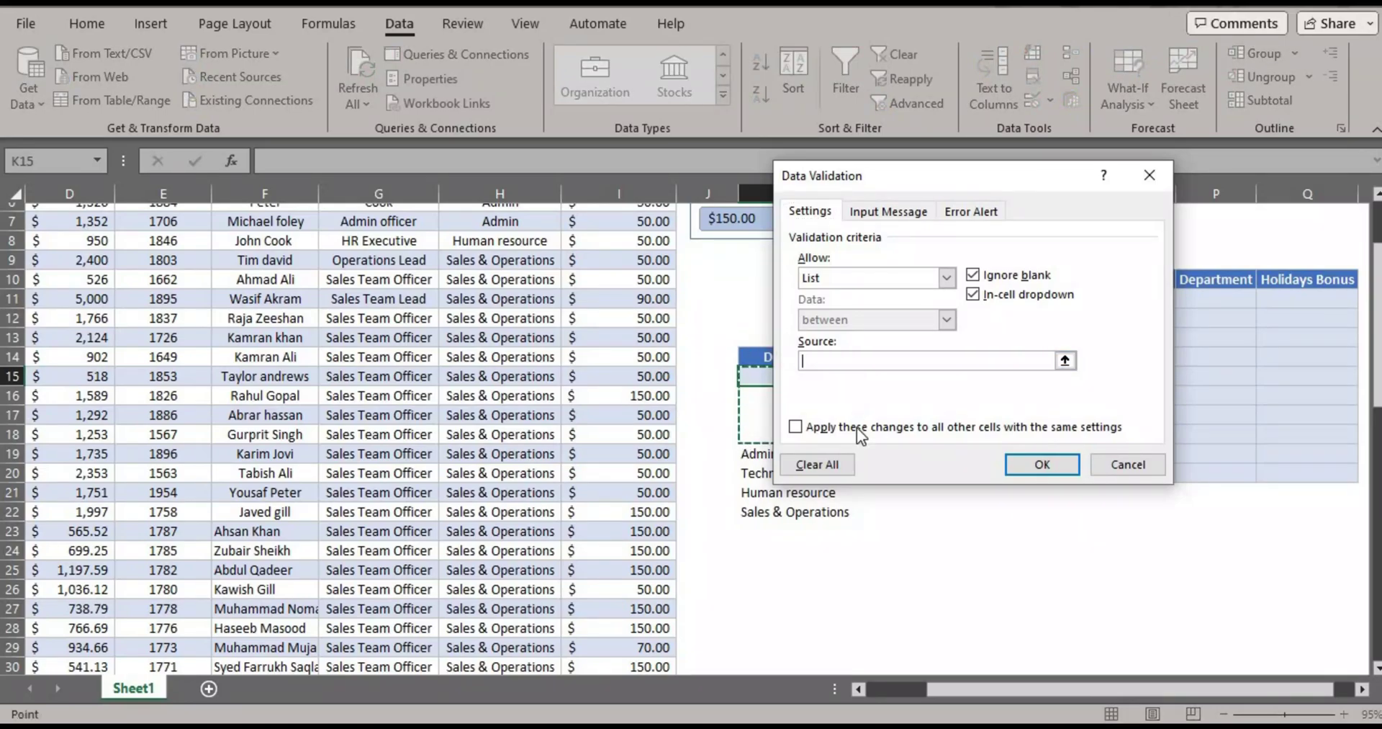
{"action": "left_click_drag", "start_coordinate": [756, 454], "coordinate": [781, 496]}
{"action": "left_click", "coordinate": [1028, 464]}
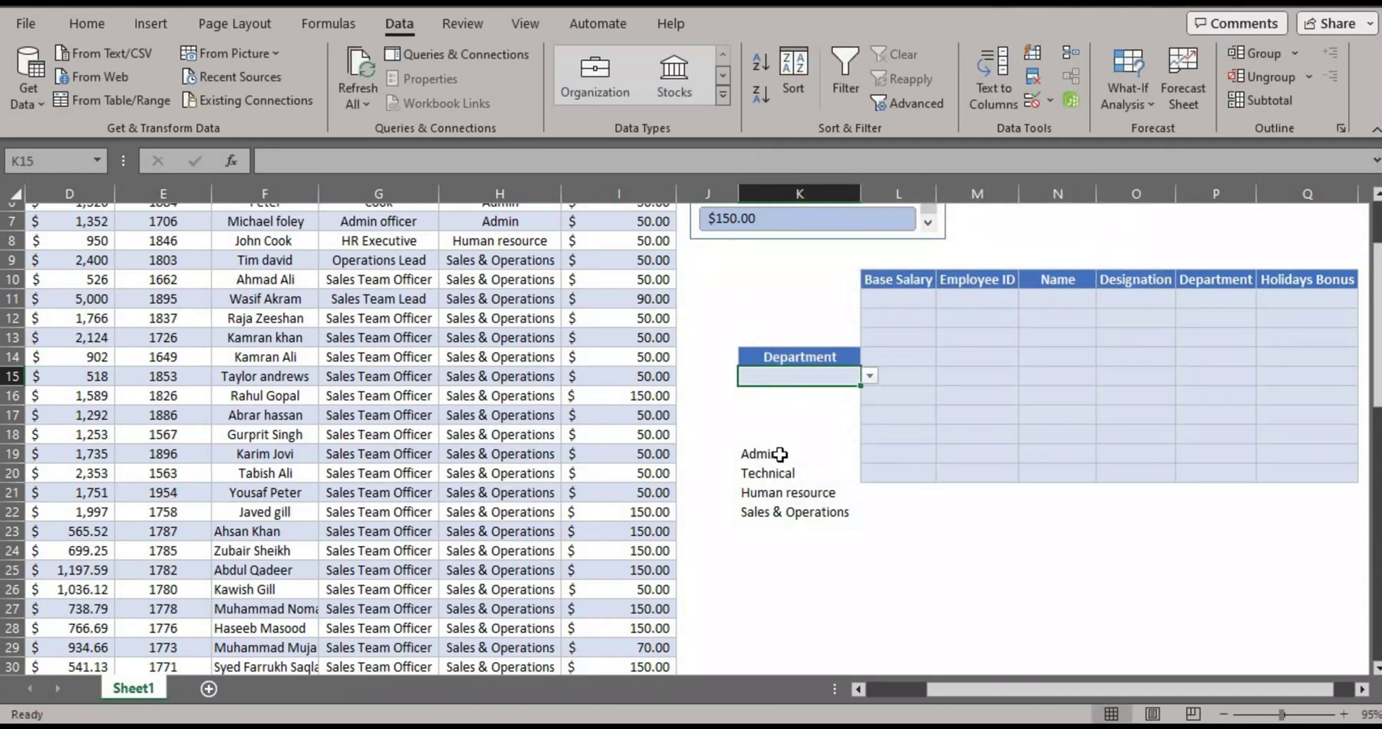
Colour the helper department names in K19:K22 white to hide them.
{"action": "left_click_drag", "start_coordinate": [763, 453], "coordinate": [778, 512]}
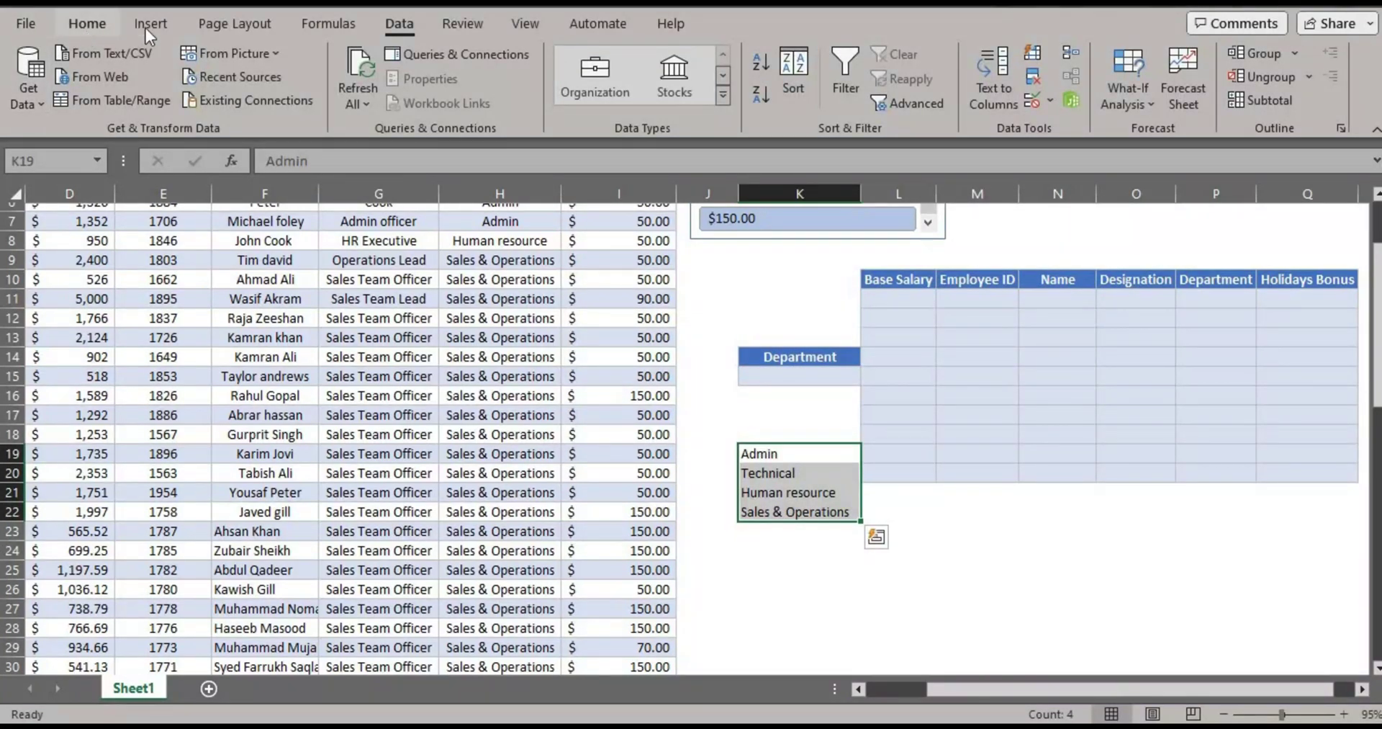
{"action": "left_click", "coordinate": [316, 95]}
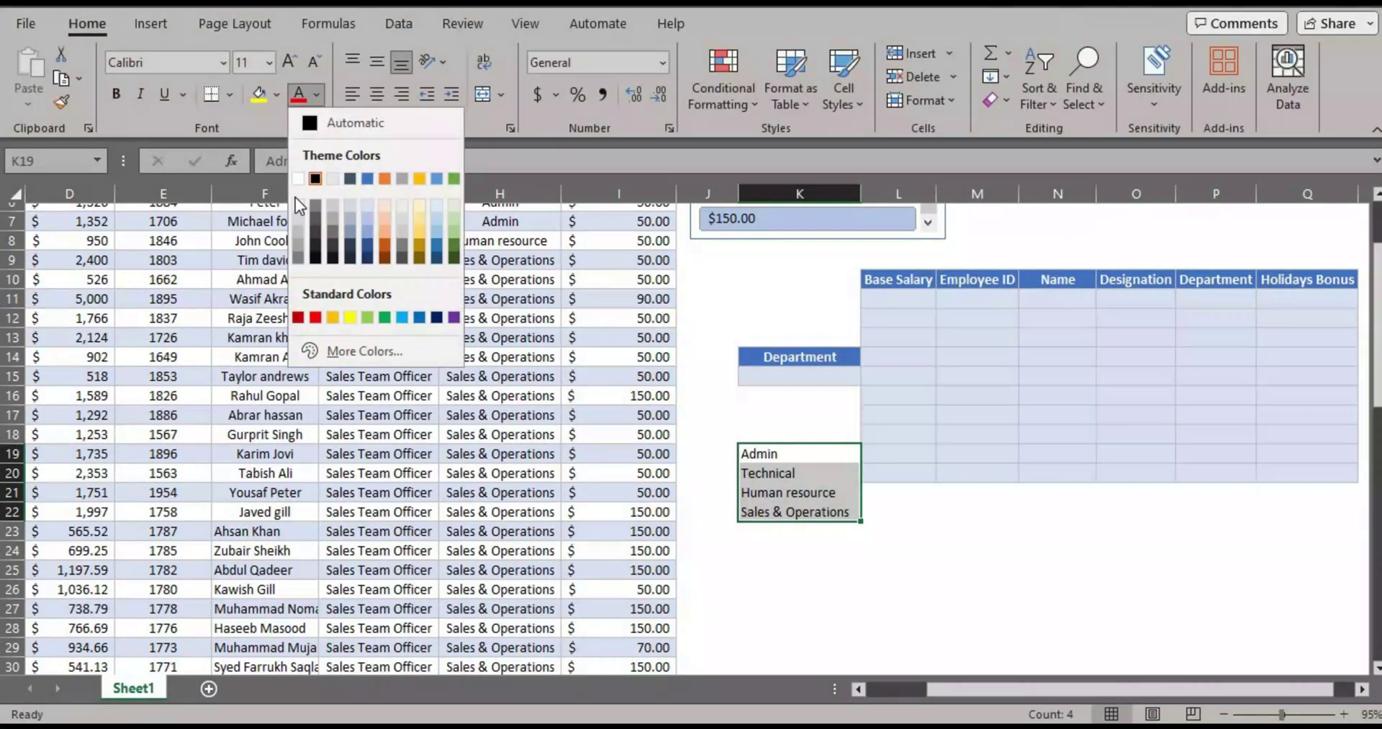
{"action": "left_click", "coordinate": [296, 185]}
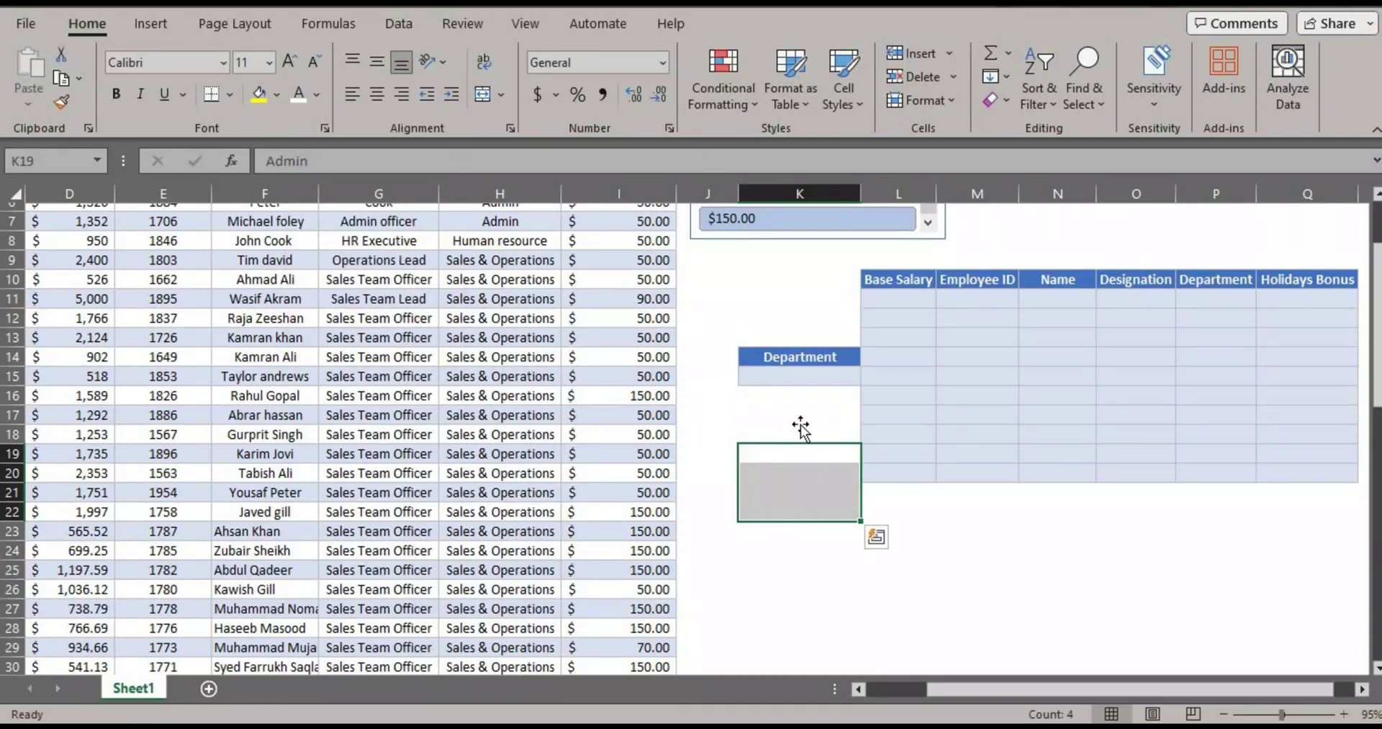
Set K15's department to Technical from its drop-down.
{"action": "left_click", "coordinate": [828, 375]}
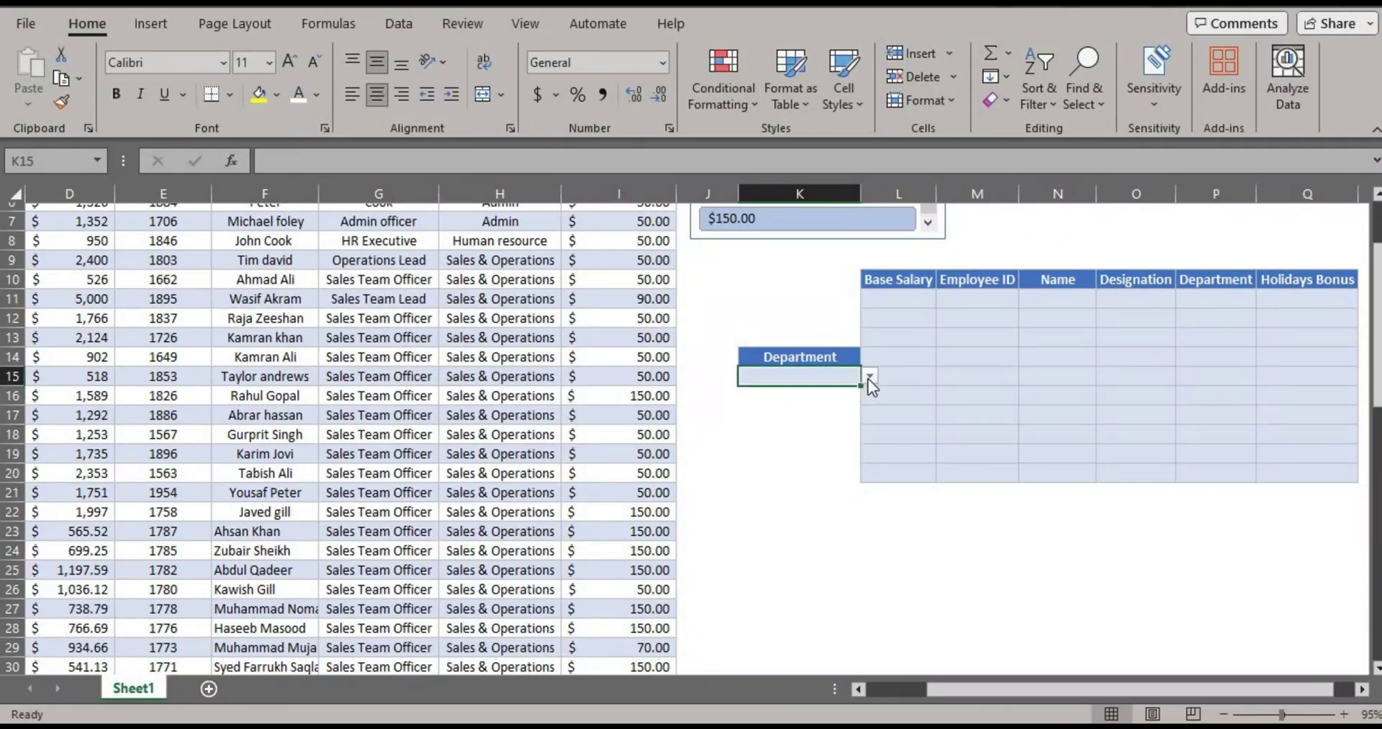
{"action": "left_click", "coordinate": [870, 376]}
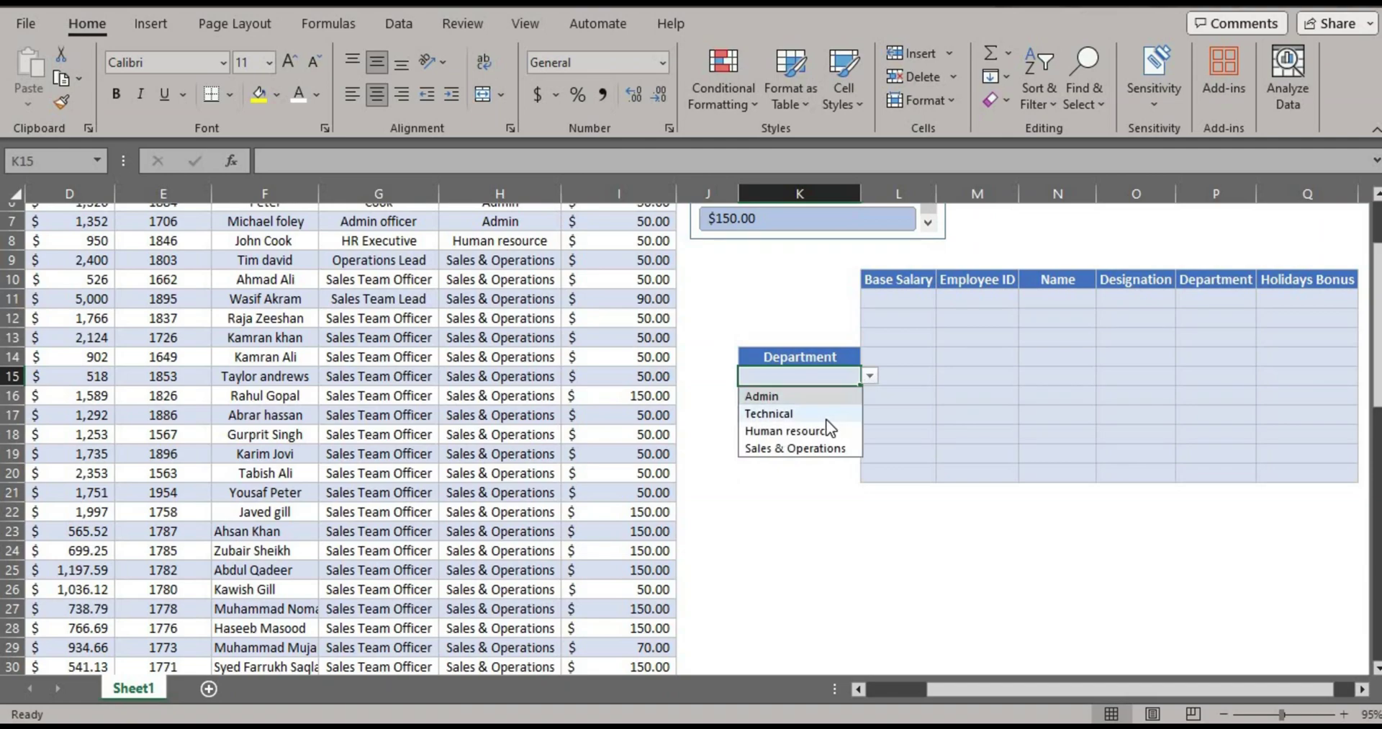
{"action": "left_click", "coordinate": [835, 414]}
{"action": "left_click", "coordinate": [871, 376]}
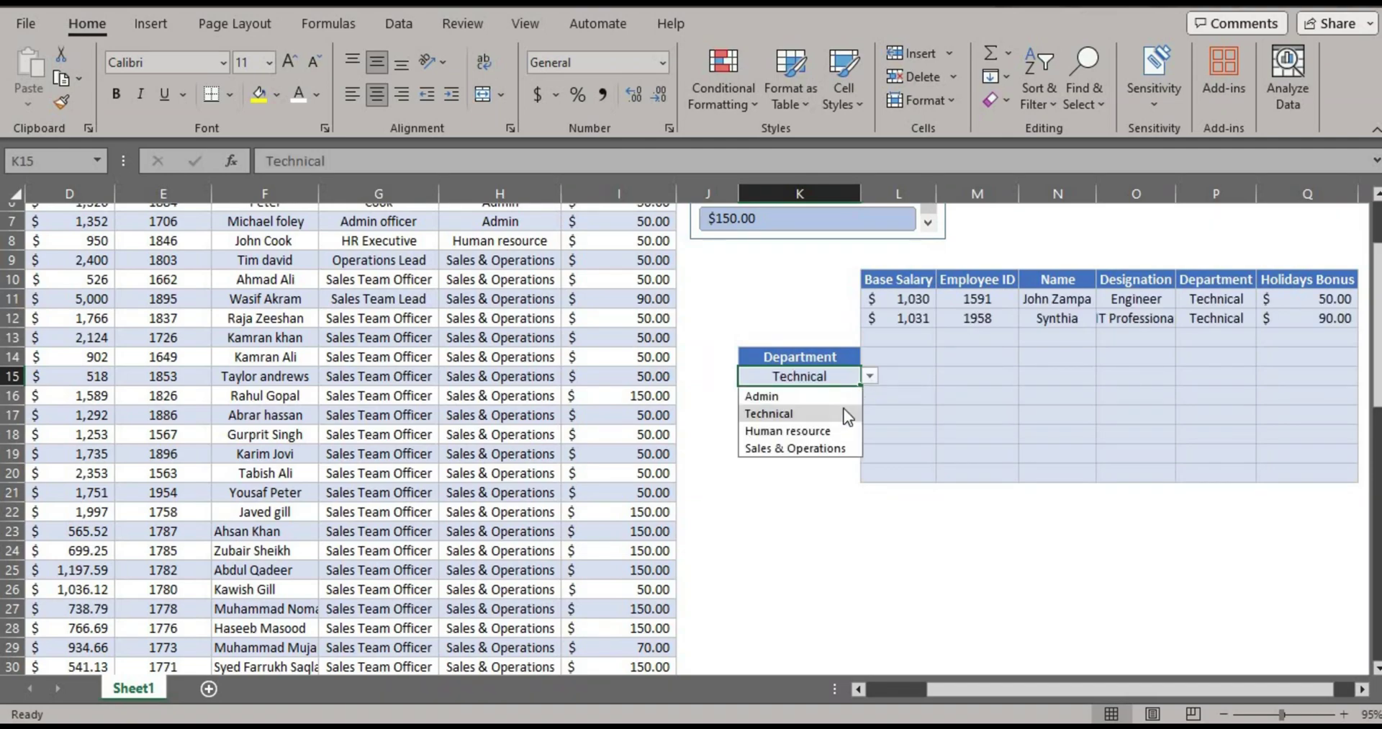
{"action": "key", "text": "Escape"}
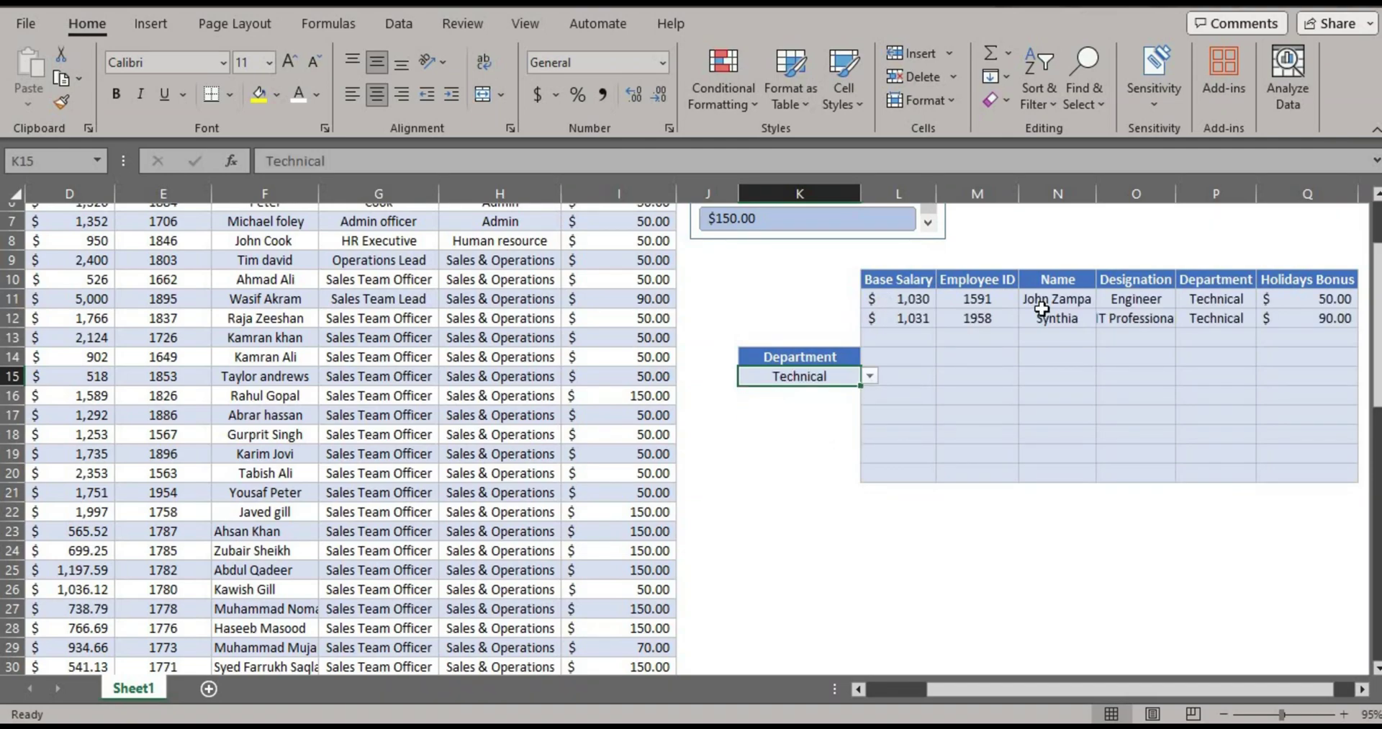
Delete the old two-row filter result in L11:Q12.
{"action": "left_click_drag", "start_coordinate": [886, 299], "coordinate": [1272, 311]}
{"action": "left_click", "coordinate": [997, 381]}
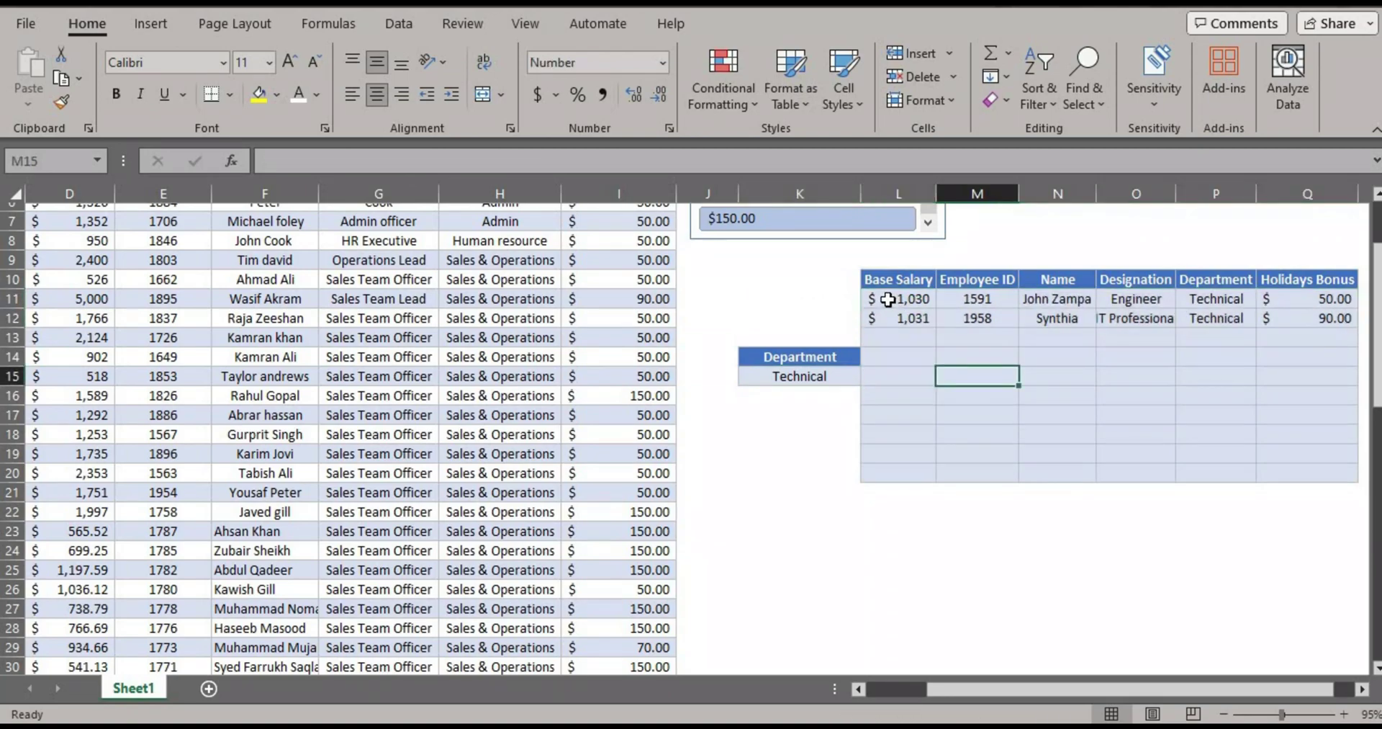
{"action": "left_click_drag", "start_coordinate": [888, 299], "coordinate": [1292, 318]}
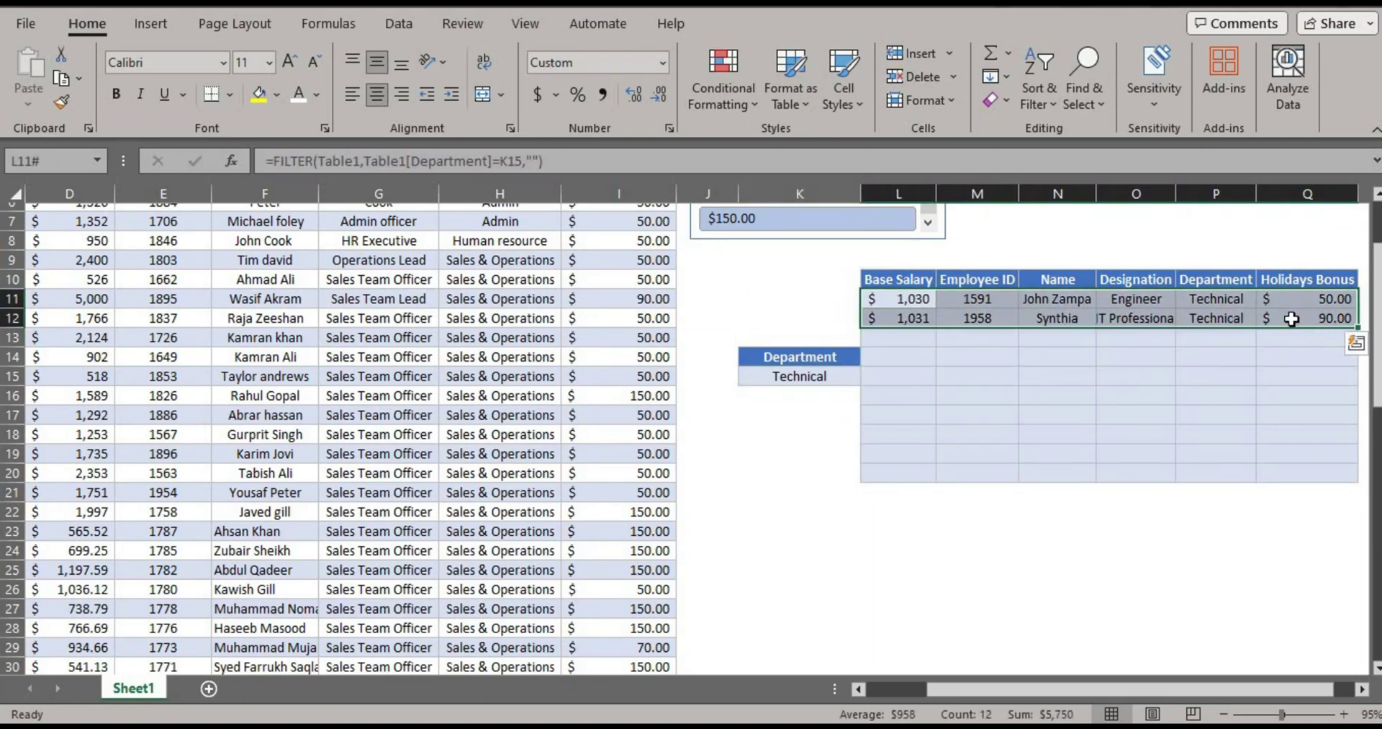
{"action": "key", "text": "Delete"}
Switch K15's department to Admin, then to Sales & Operations.
{"action": "left_click", "coordinate": [794, 375]}
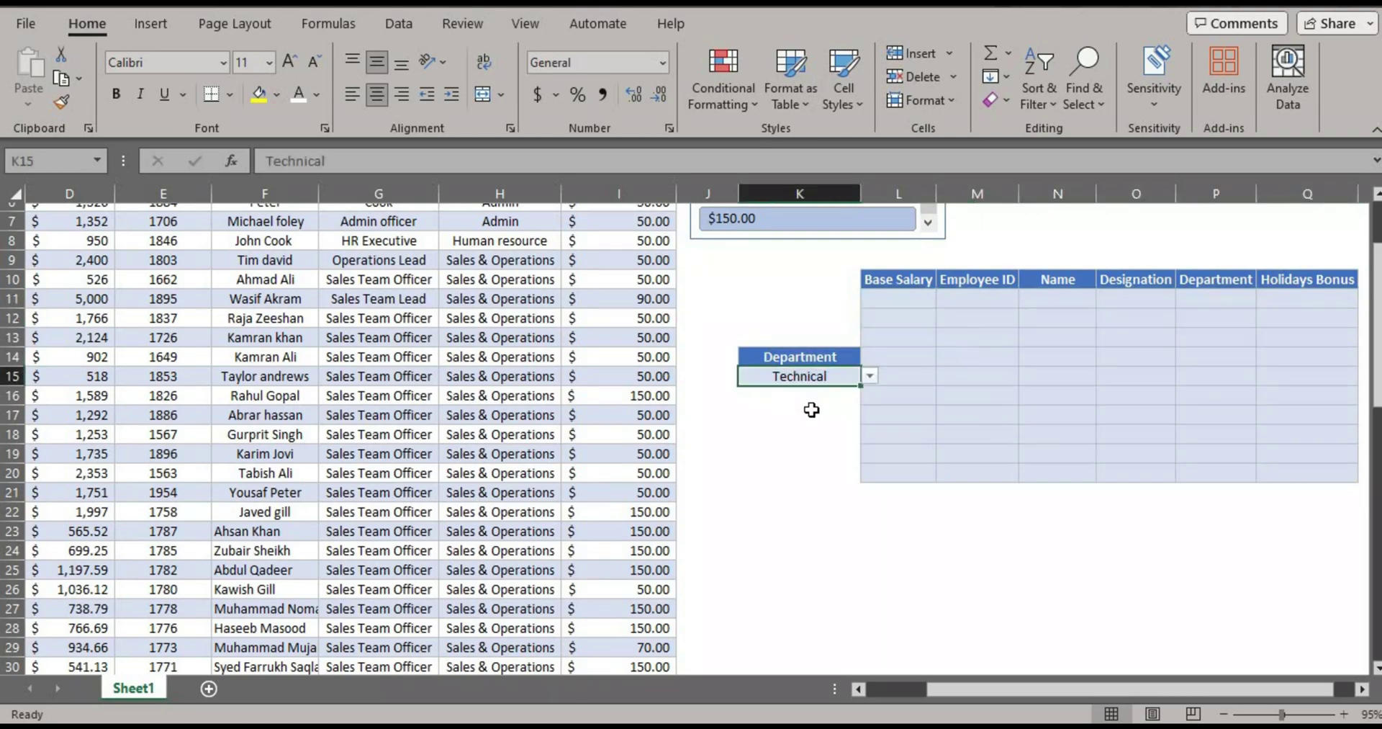
{"action": "left_click", "coordinate": [868, 378]}
{"action": "left_click", "coordinate": [795, 394]}
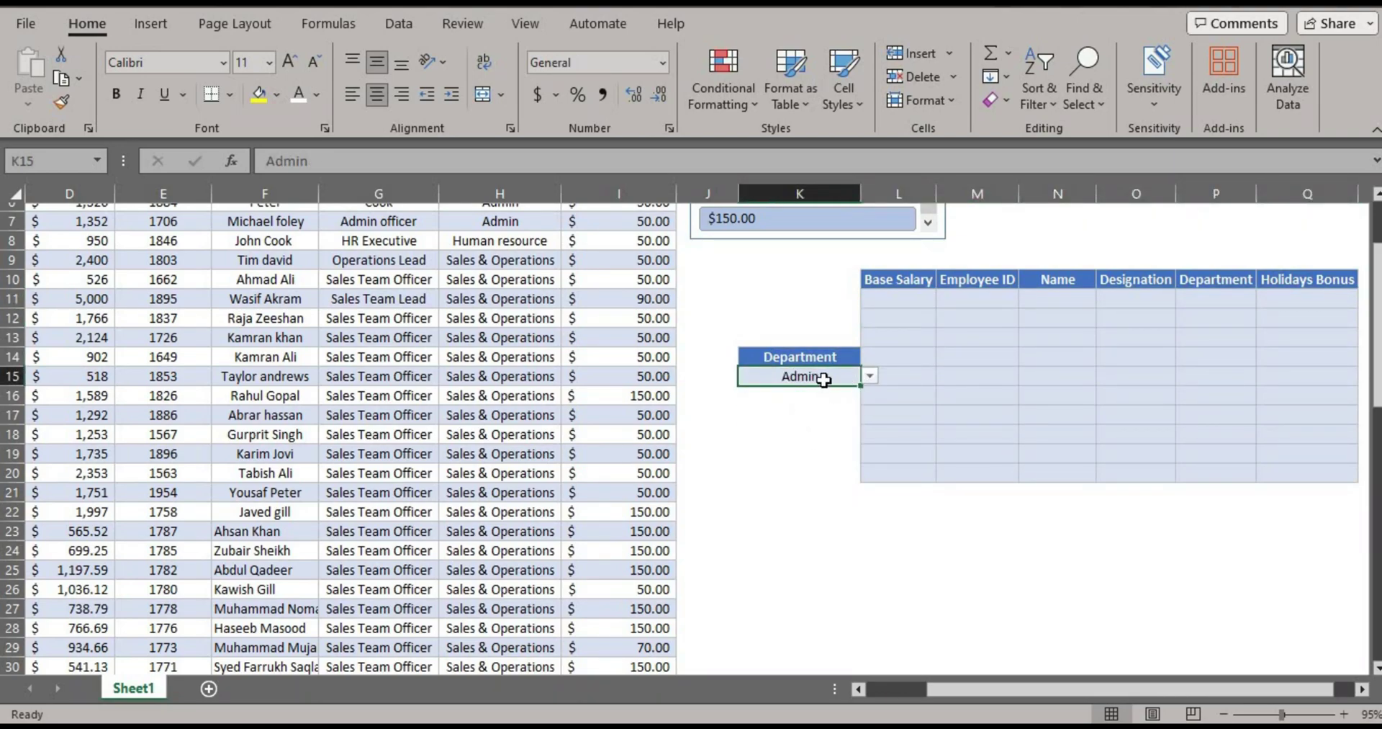
{"action": "left_click", "coordinate": [870, 375]}
{"action": "left_click", "coordinate": [840, 456]}
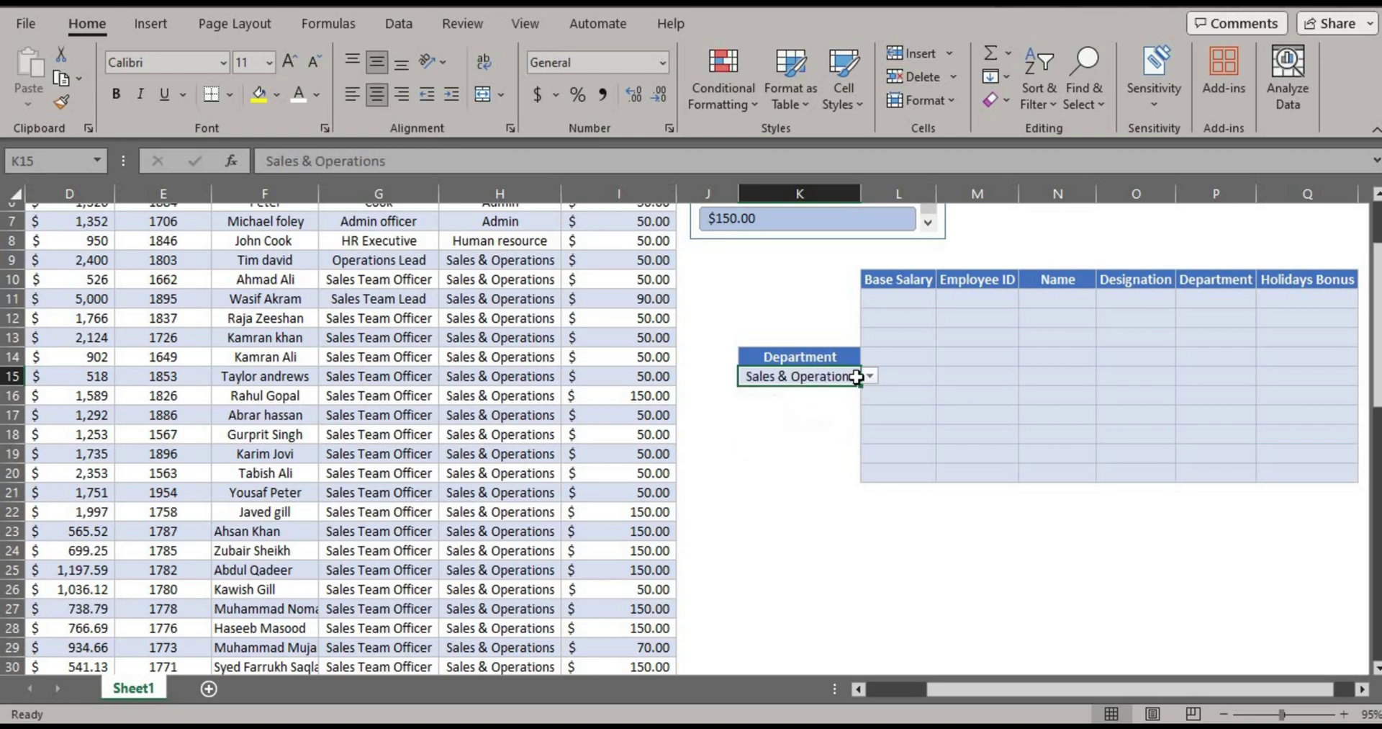
Enter =FILTER(Table1,Table1[Department]=K15,"") in L11 so matching rows spill.
{"action": "left_click", "coordinate": [906, 298]}
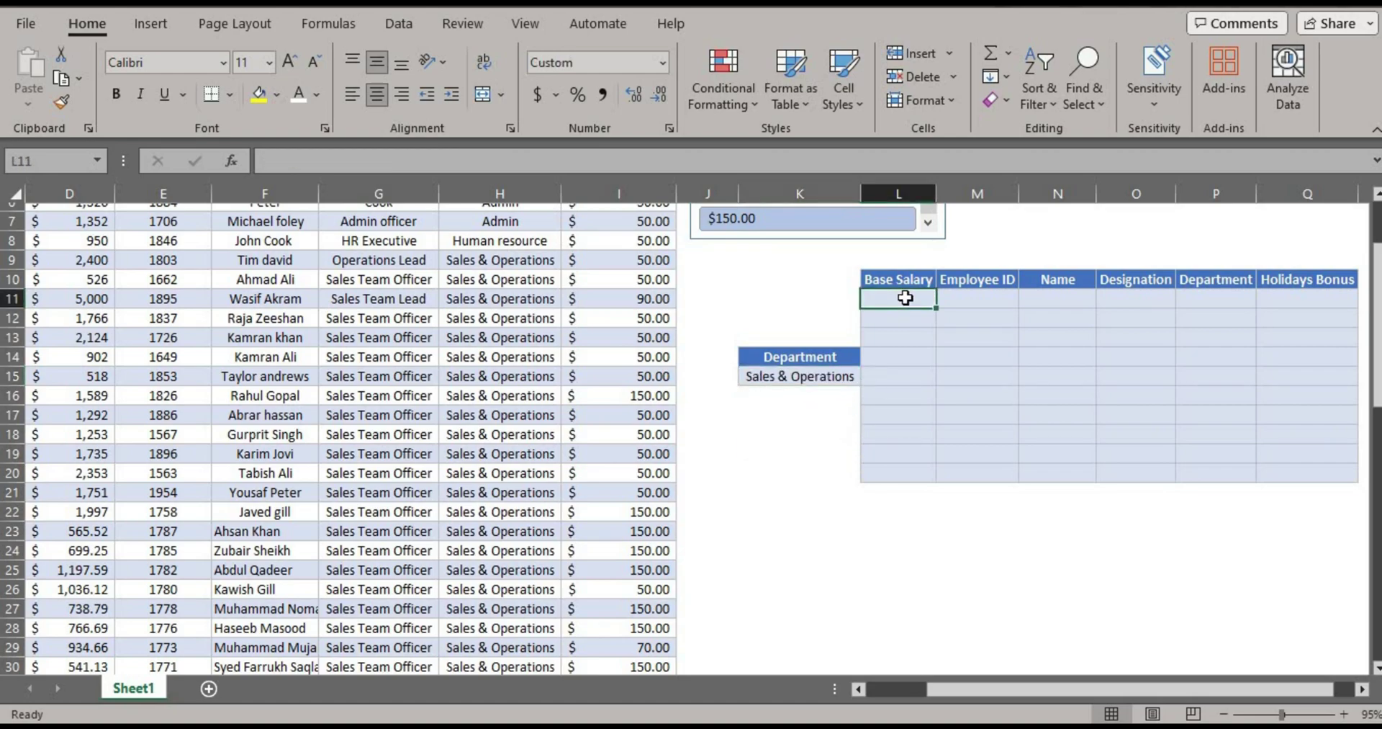
{"action": "type", "text": "="}
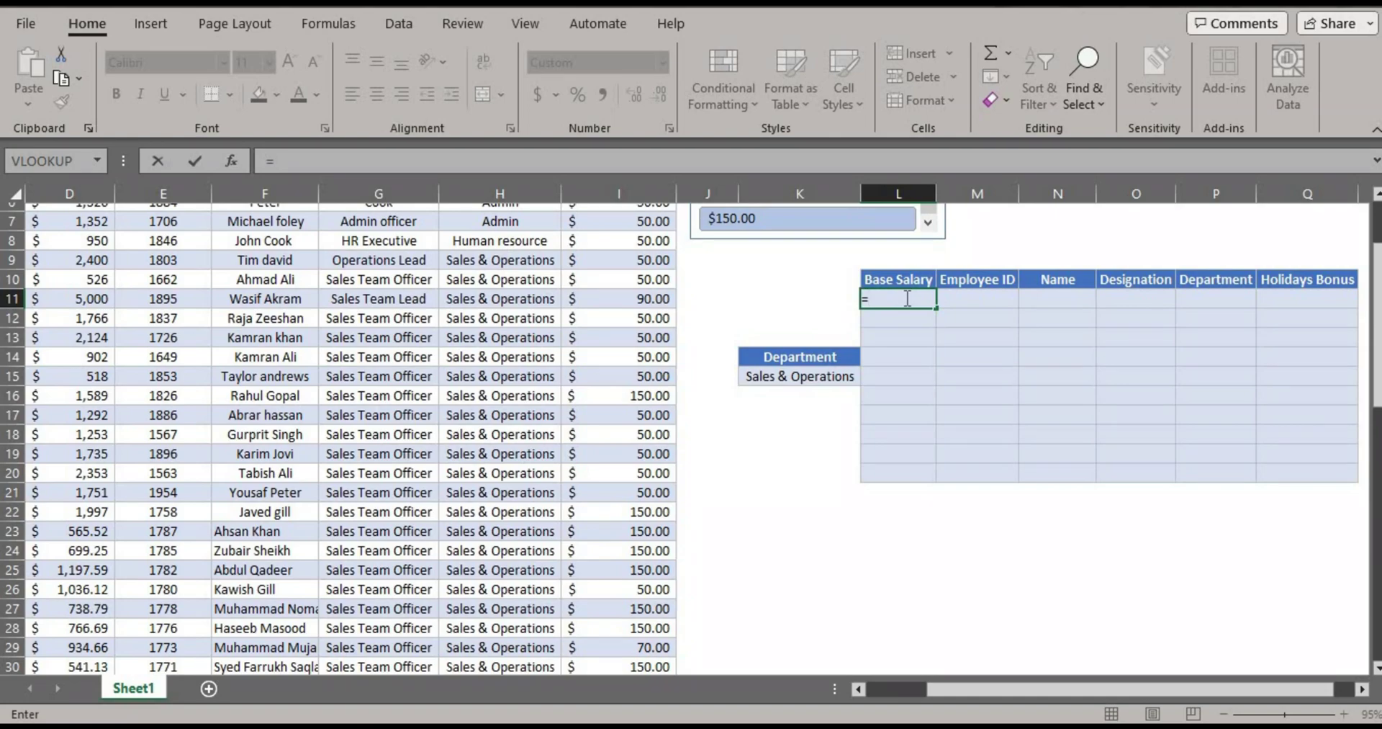
{"action": "type", "text": "filter"}
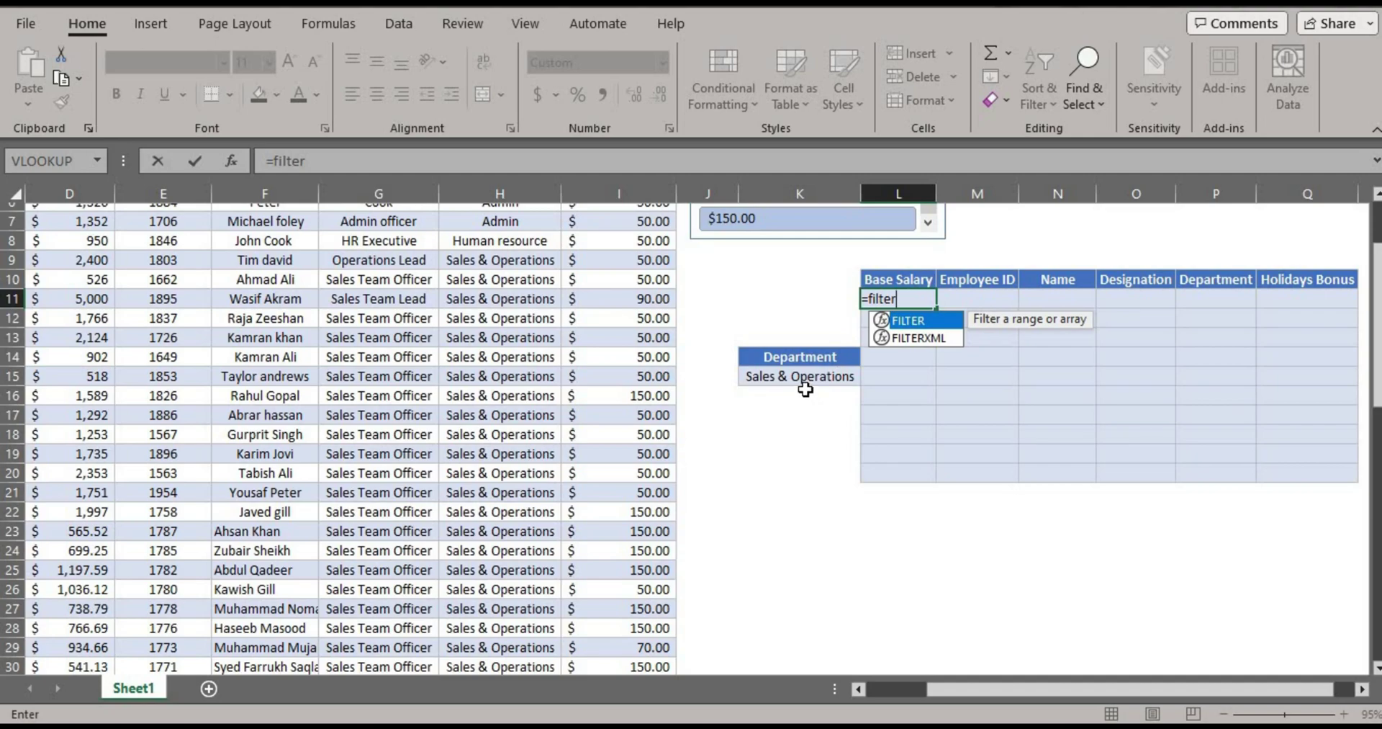
{"action": "key", "text": "Tab"}
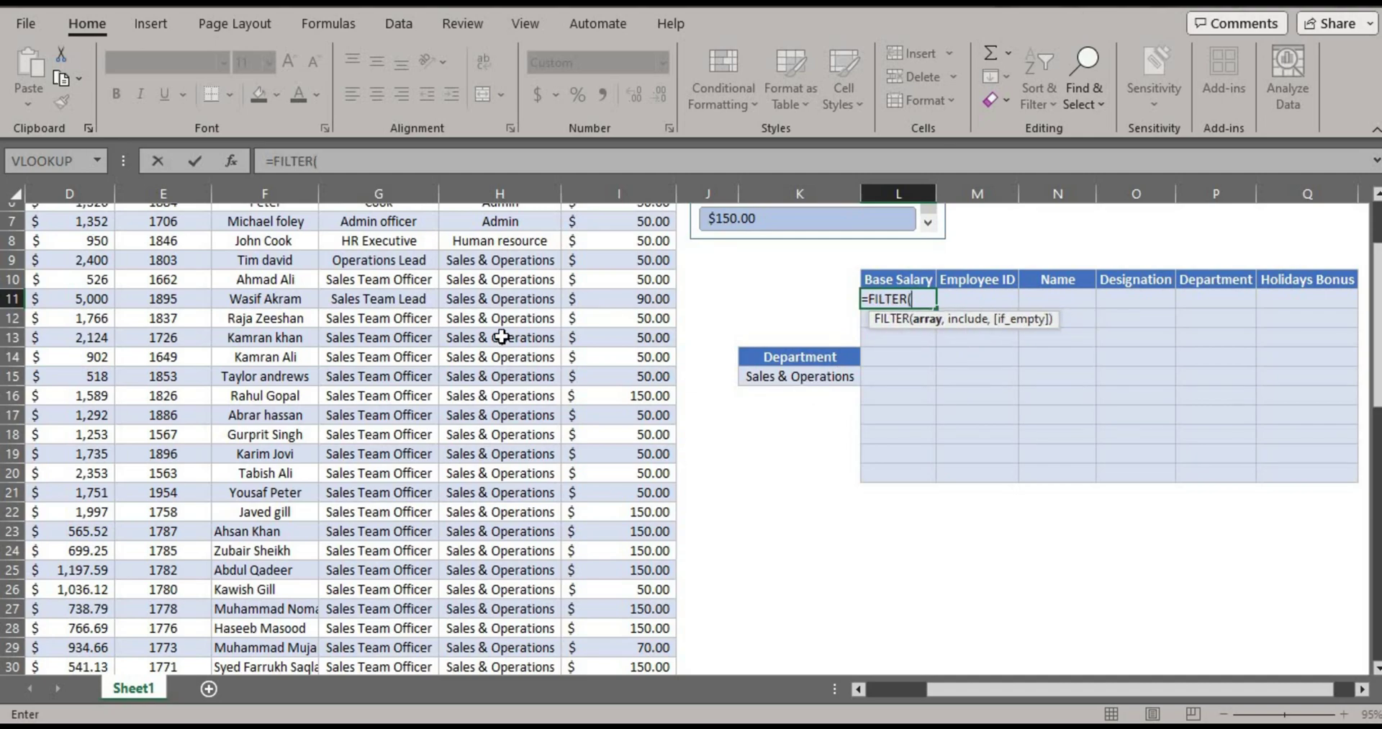
{"action": "scroll", "coordinate": [128, 330], "scroll_direction": "up", "scroll_amount": 2}
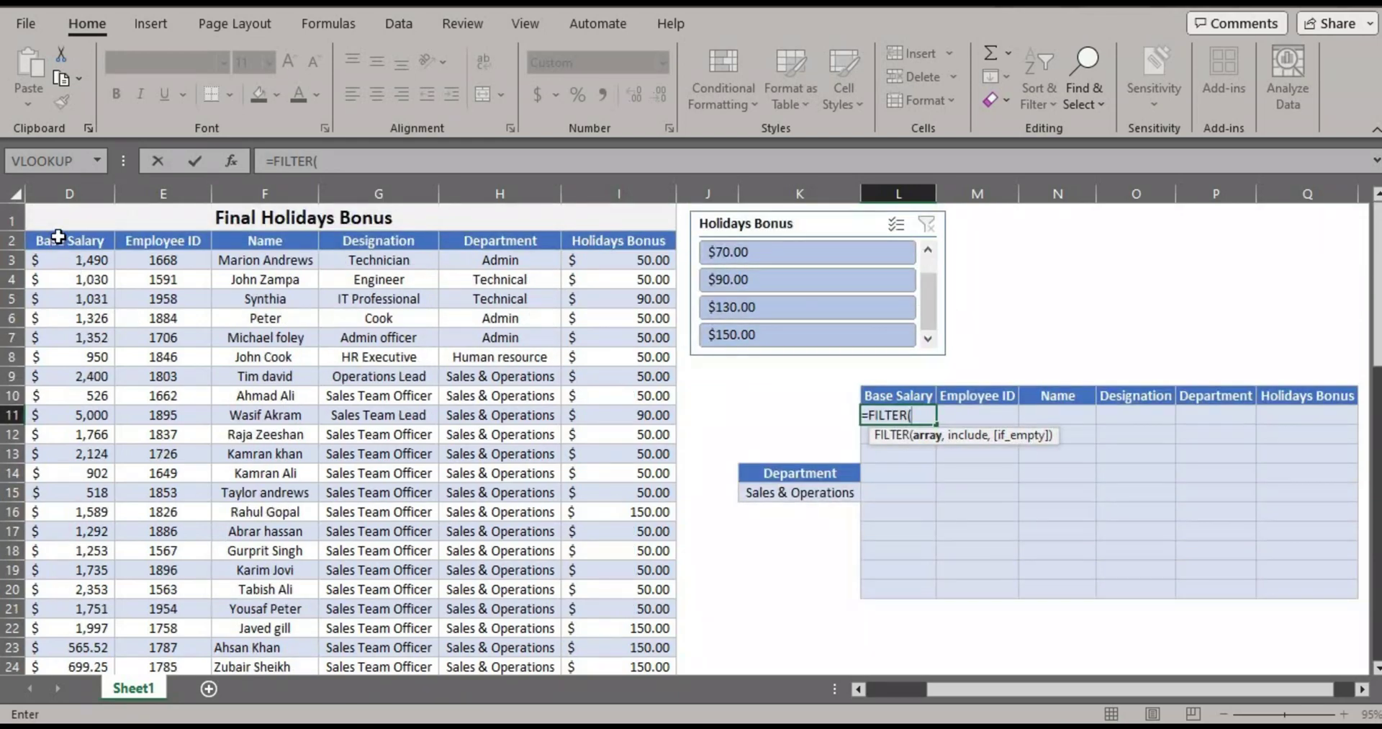
{"action": "left_click_drag", "start_coordinate": [65, 231], "coordinate": [659, 257]}
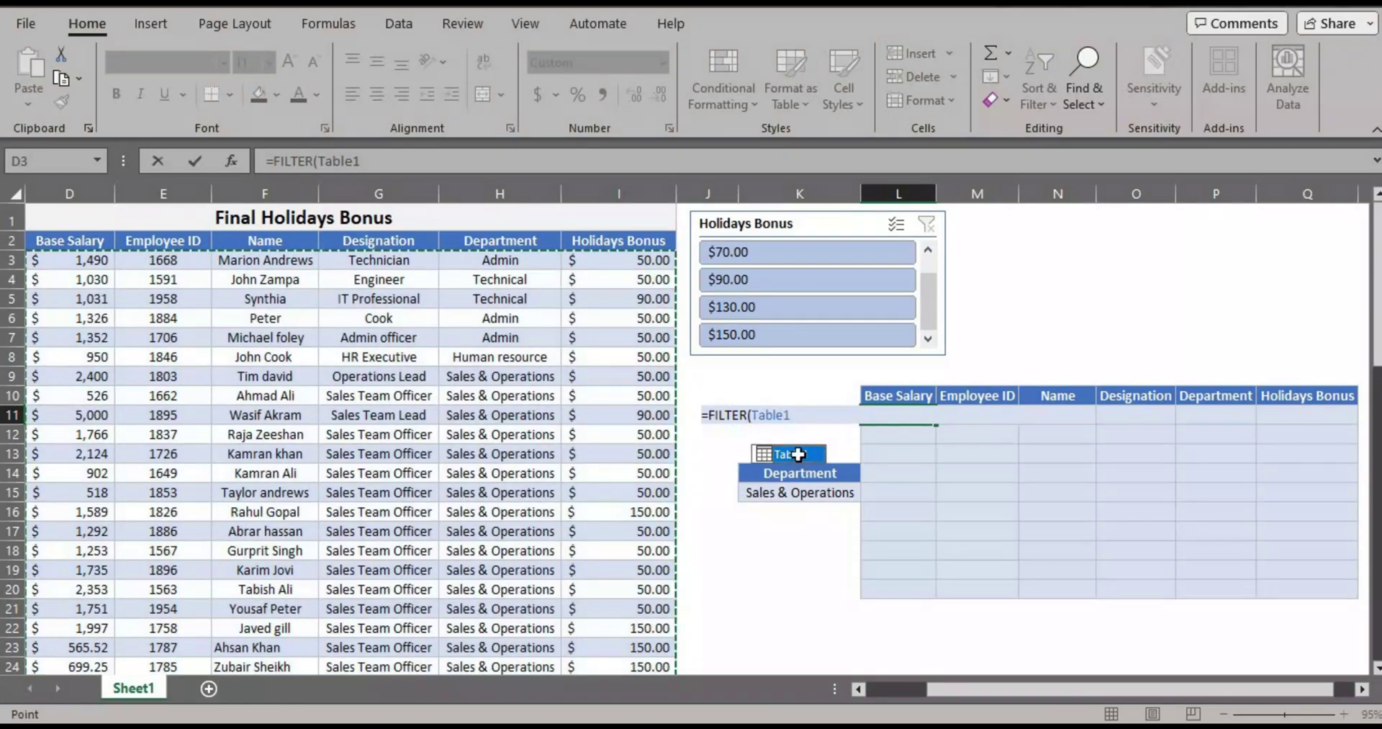
{"action": "type", "text": ","}
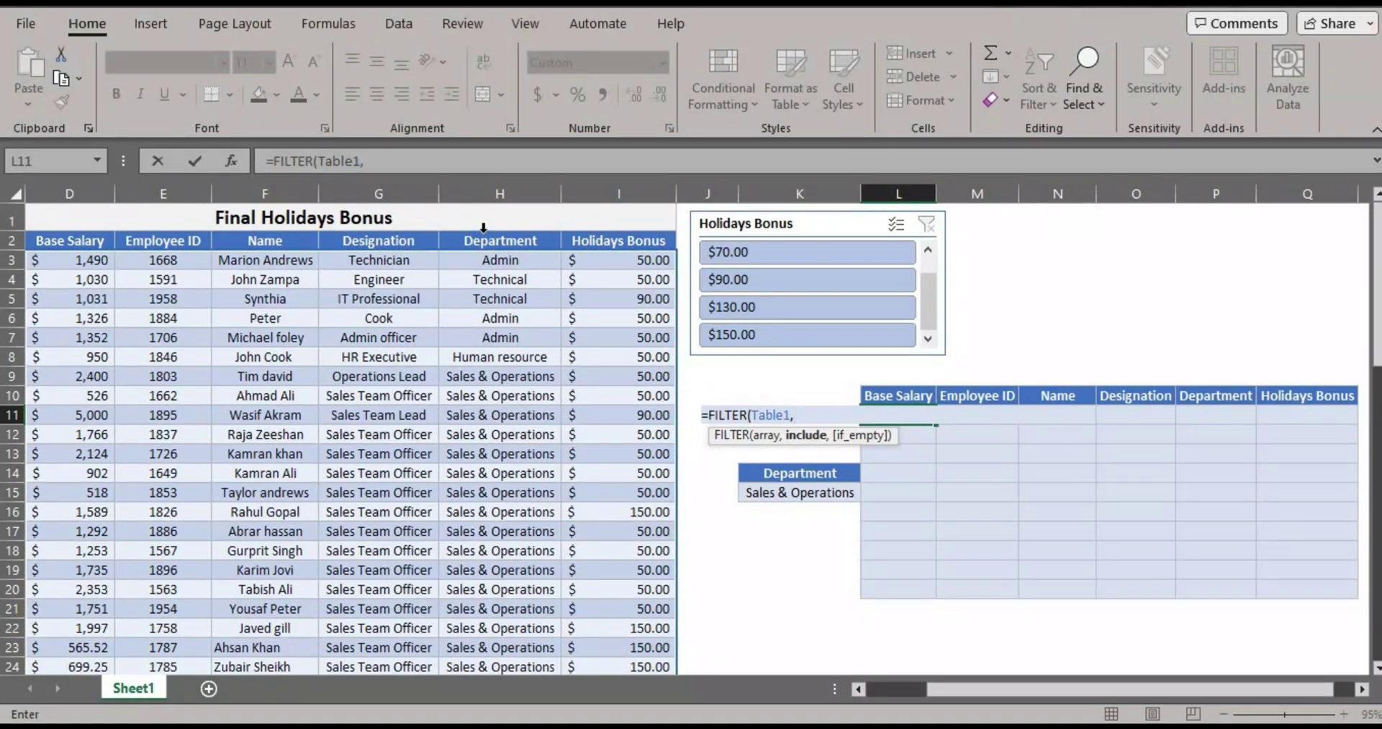
{"action": "left_click", "coordinate": [483, 228]}
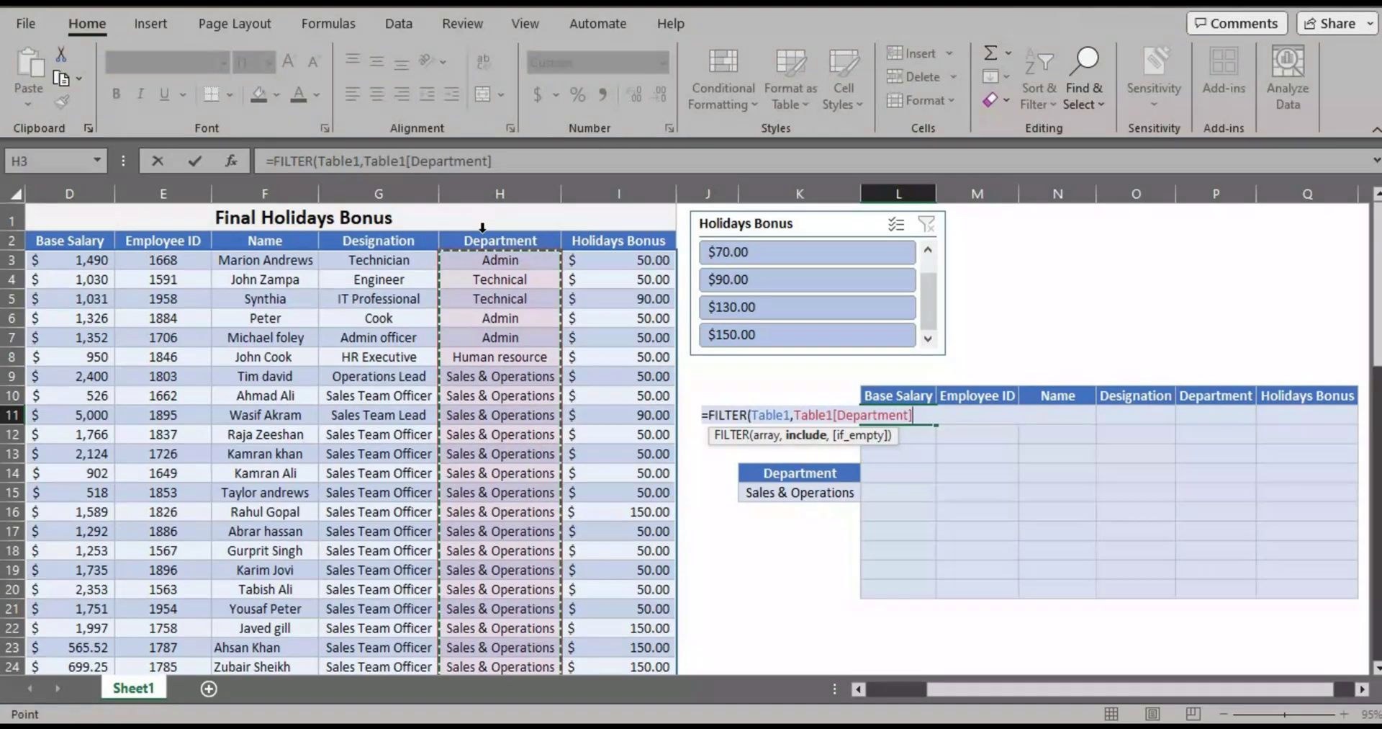
{"action": "type", "text": "="}
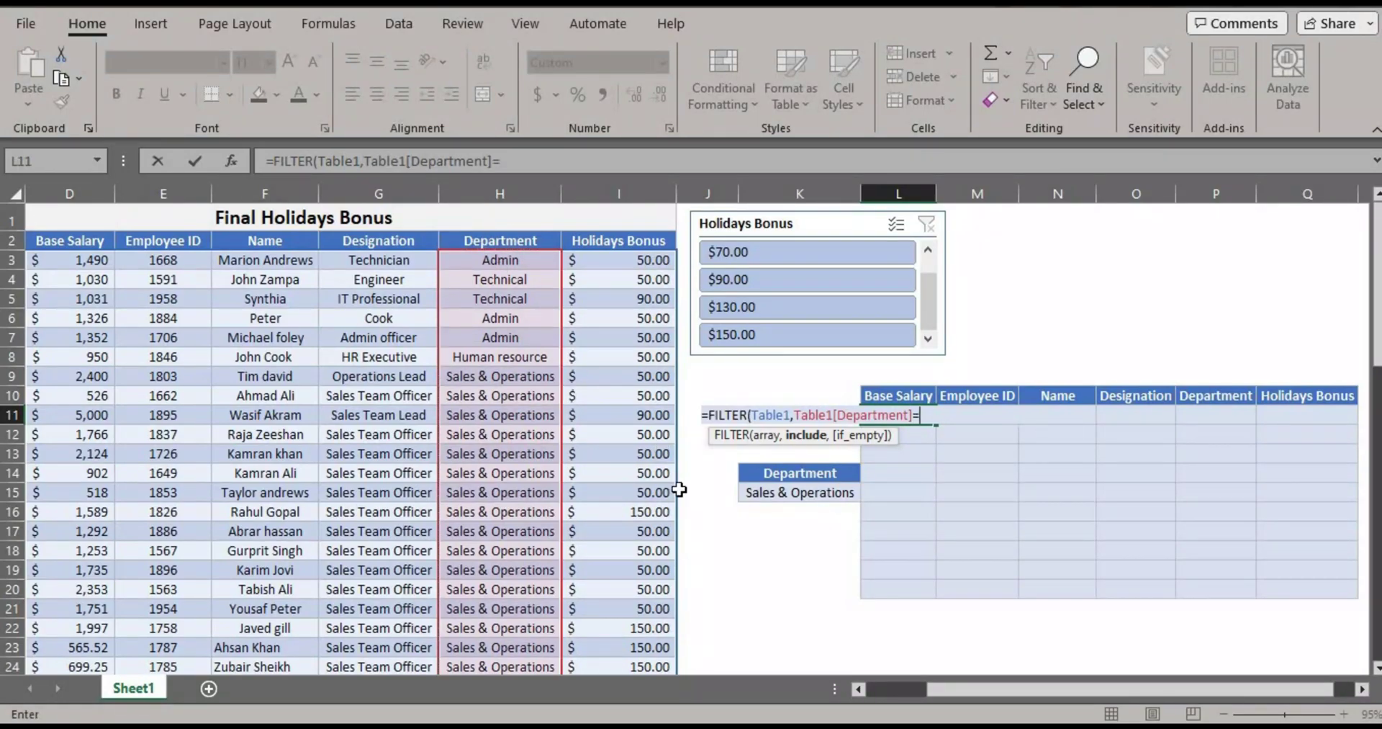
{"action": "left_click", "coordinate": [803, 491]}
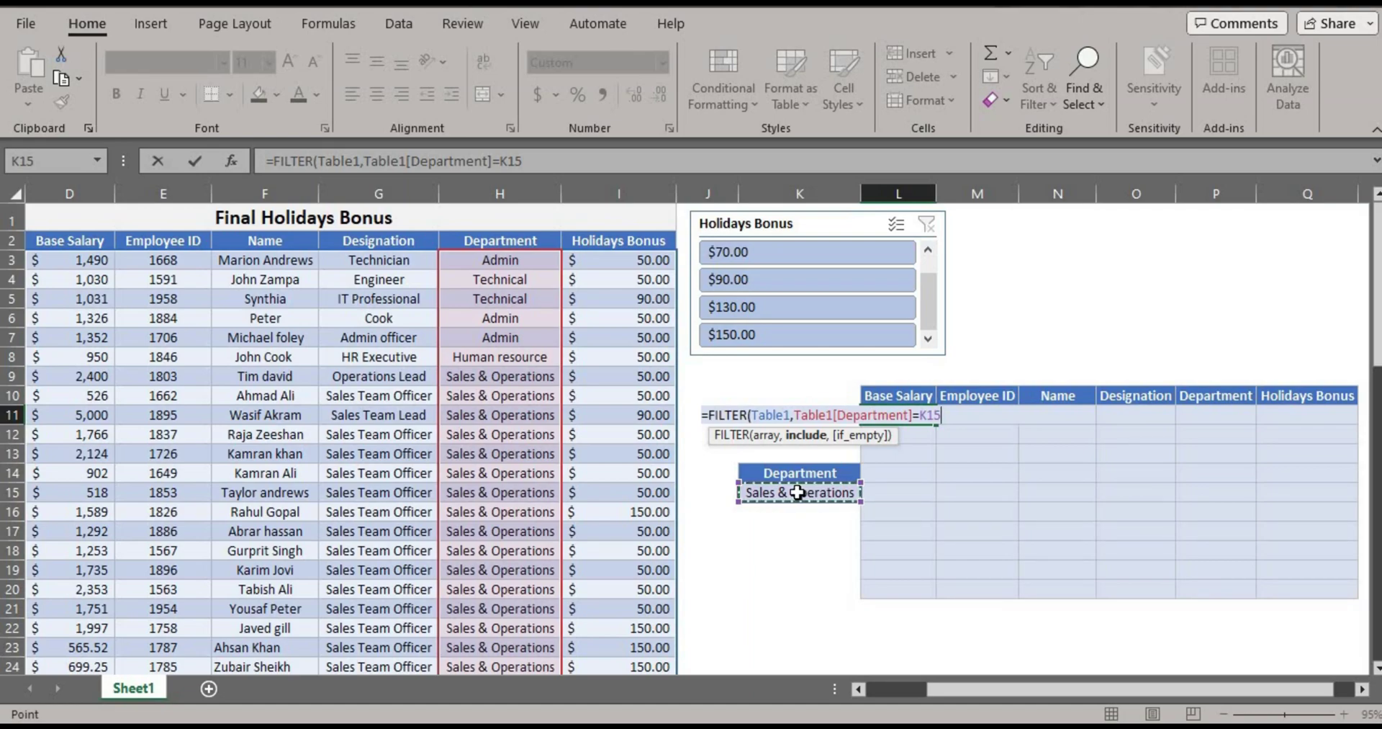
{"action": "type", "text": ","}
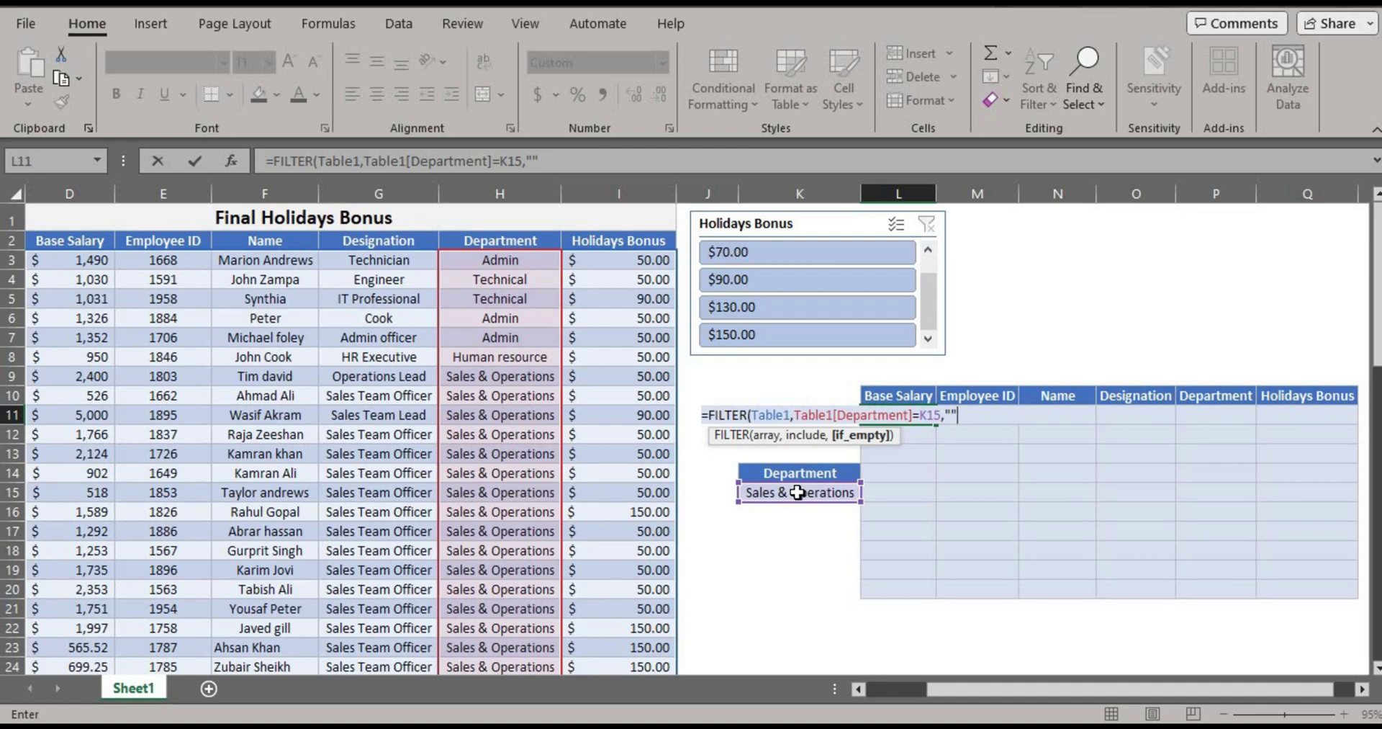
{"action": "type", "text": ")"}
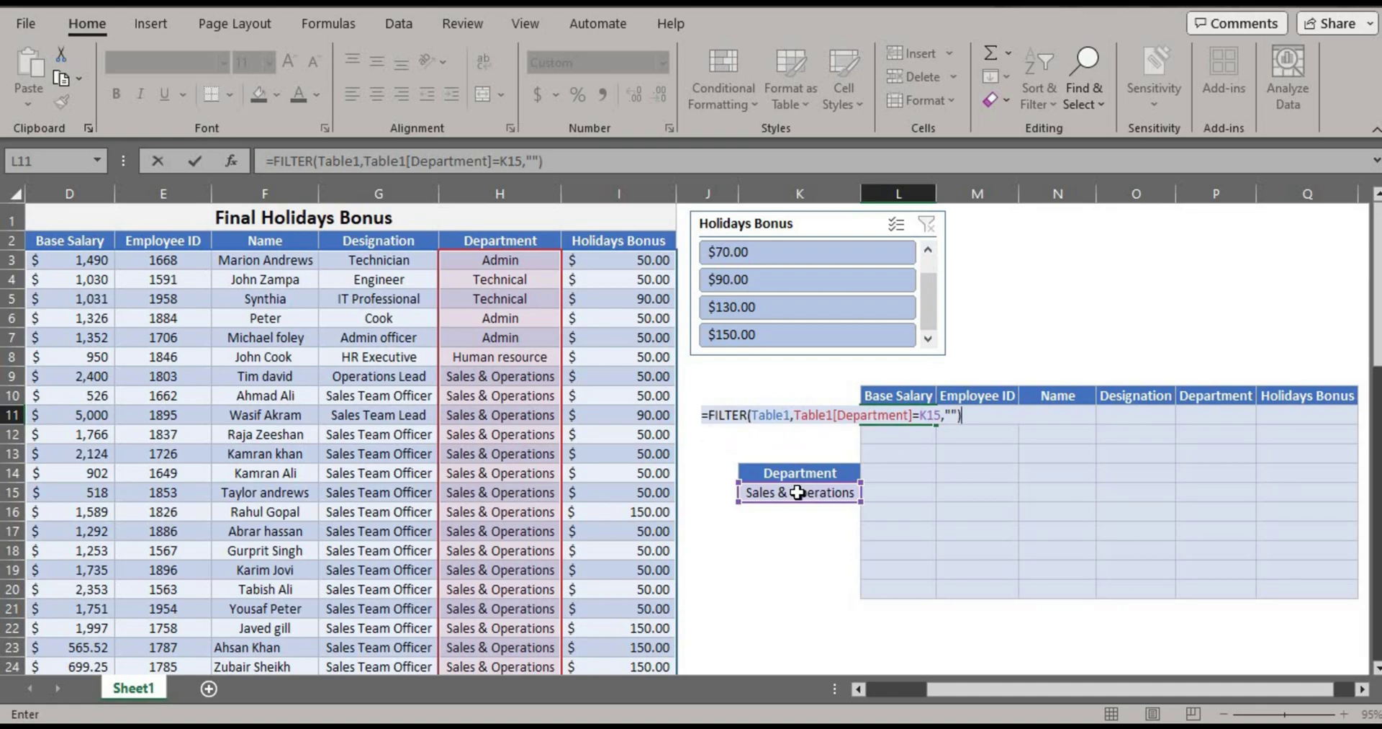
{"action": "key", "text": "Return"}
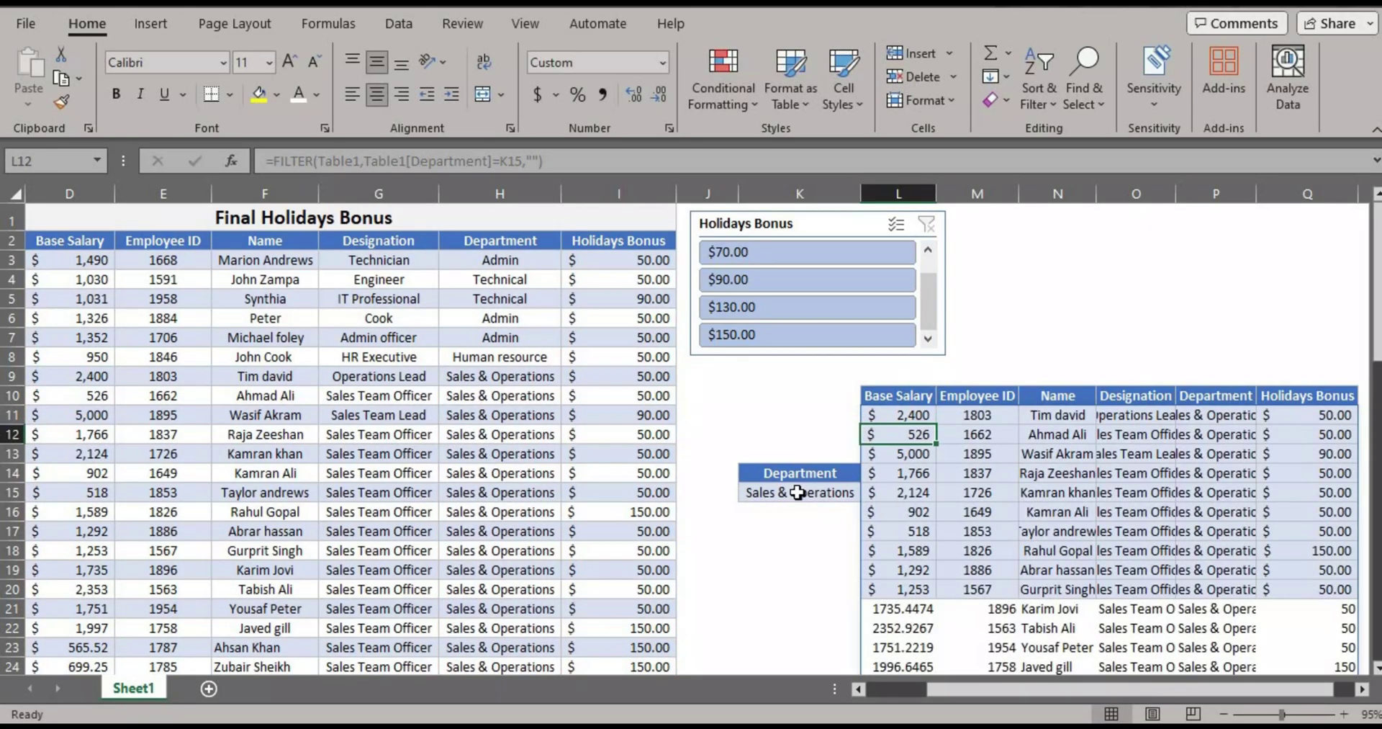
Set the second result row L12:Q12 to No Fill.
{"action": "left_click_drag", "start_coordinate": [898, 415], "coordinate": [1307, 415]}
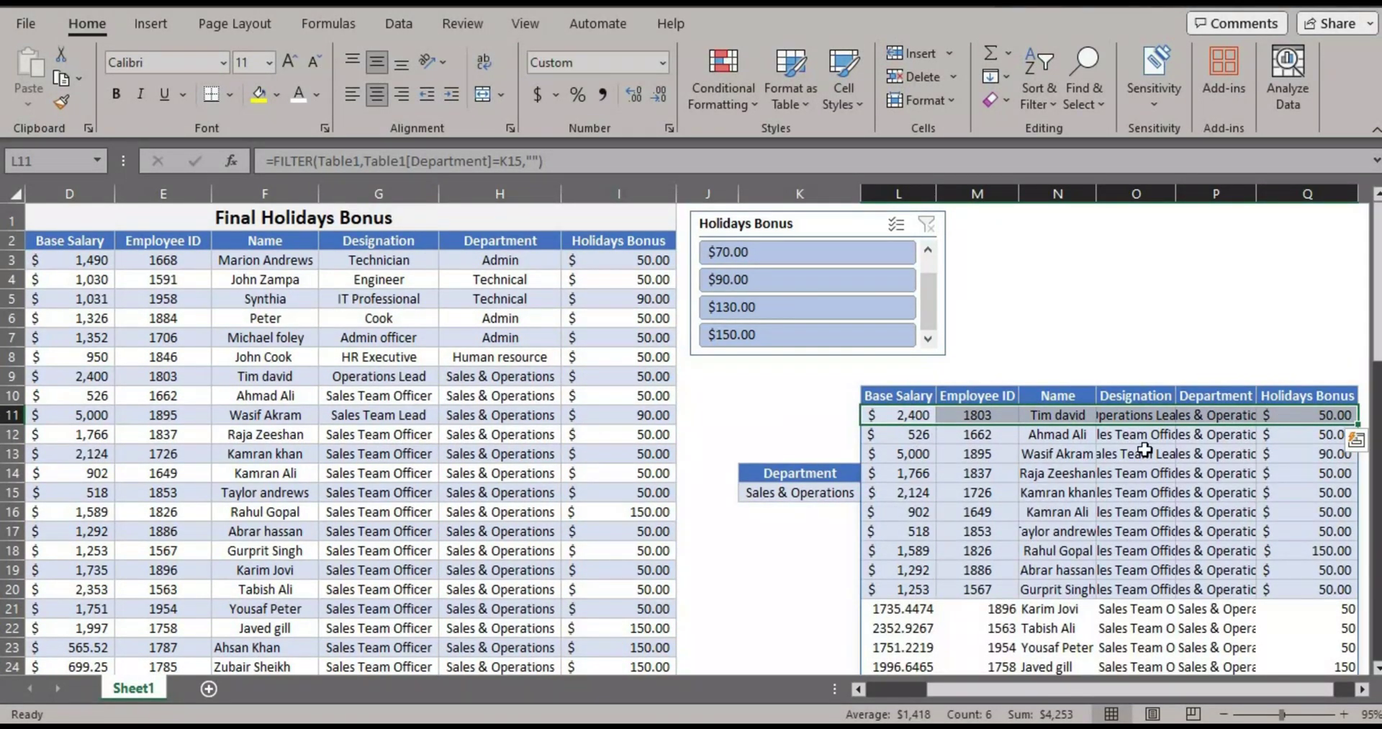
{"action": "left_click_drag", "start_coordinate": [899, 434], "coordinate": [1307, 434]}
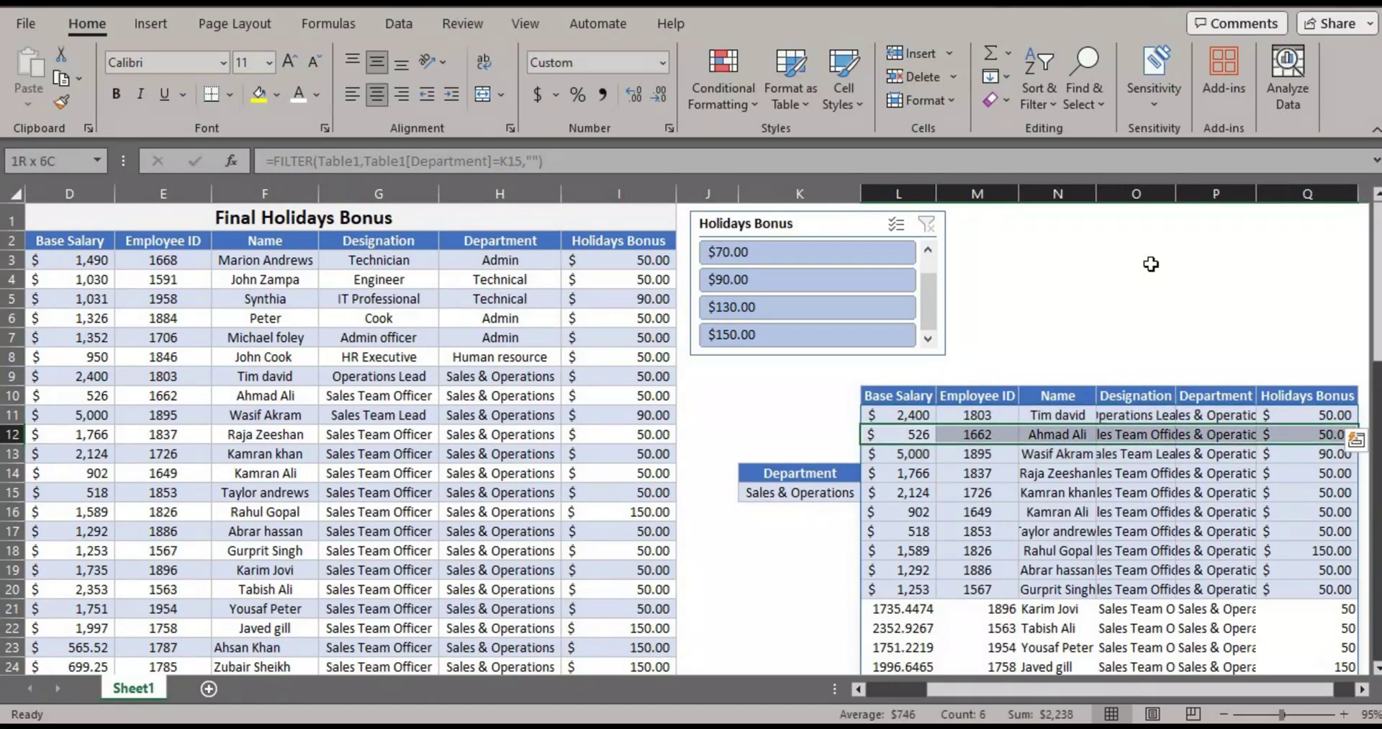
{"action": "left_click", "coordinate": [276, 94]}
{"action": "left_click", "coordinate": [292, 312]}
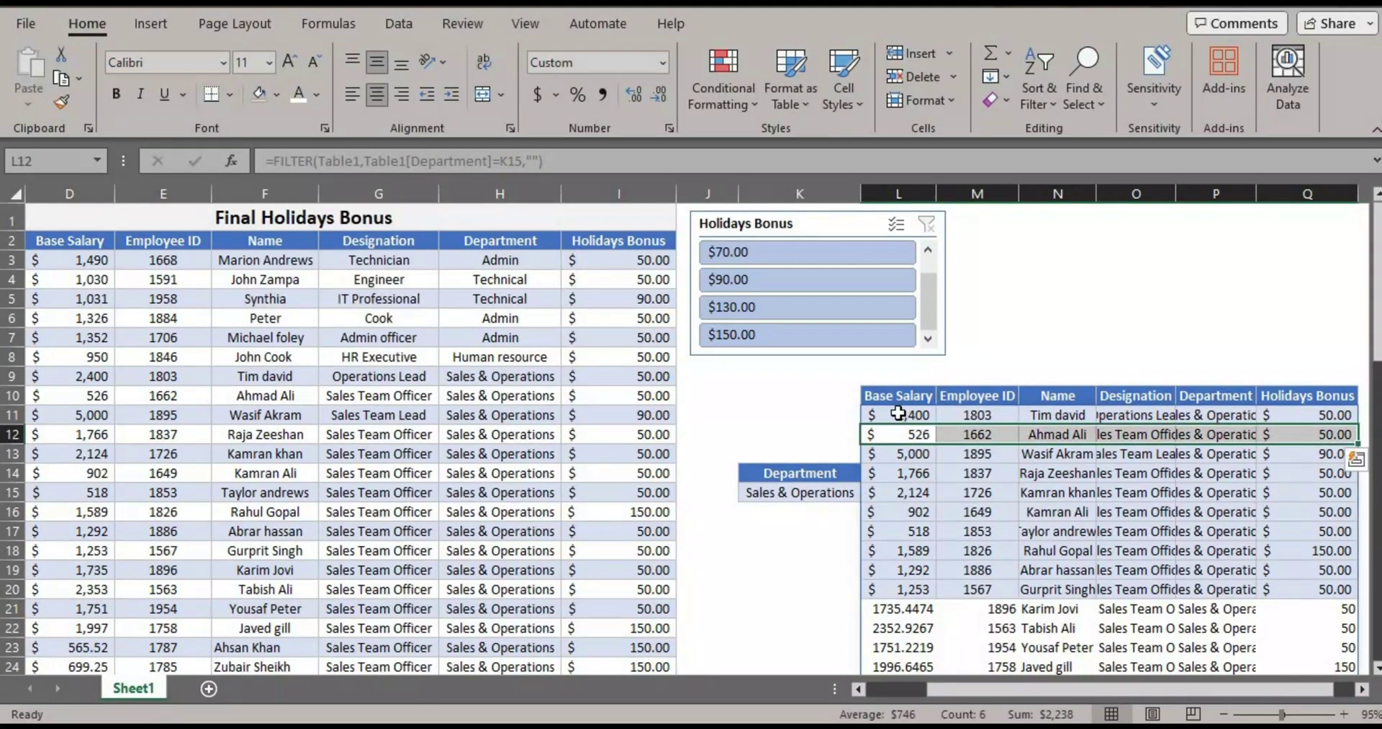
Format-paint L11:Q12's banded formatting onto the remaining spilled rows.
{"action": "left_click_drag", "start_coordinate": [898, 412], "coordinate": [1243, 421]}
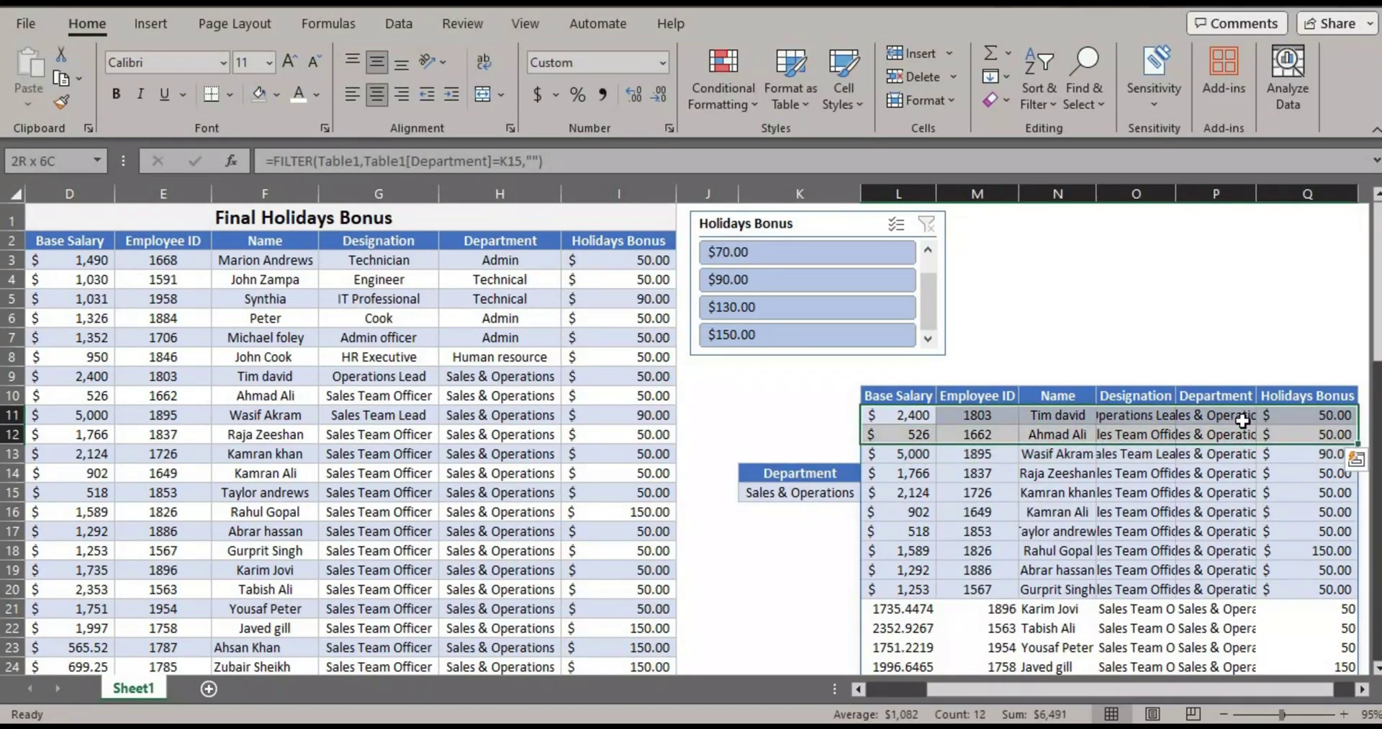
{"action": "left_click", "coordinate": [63, 105]}
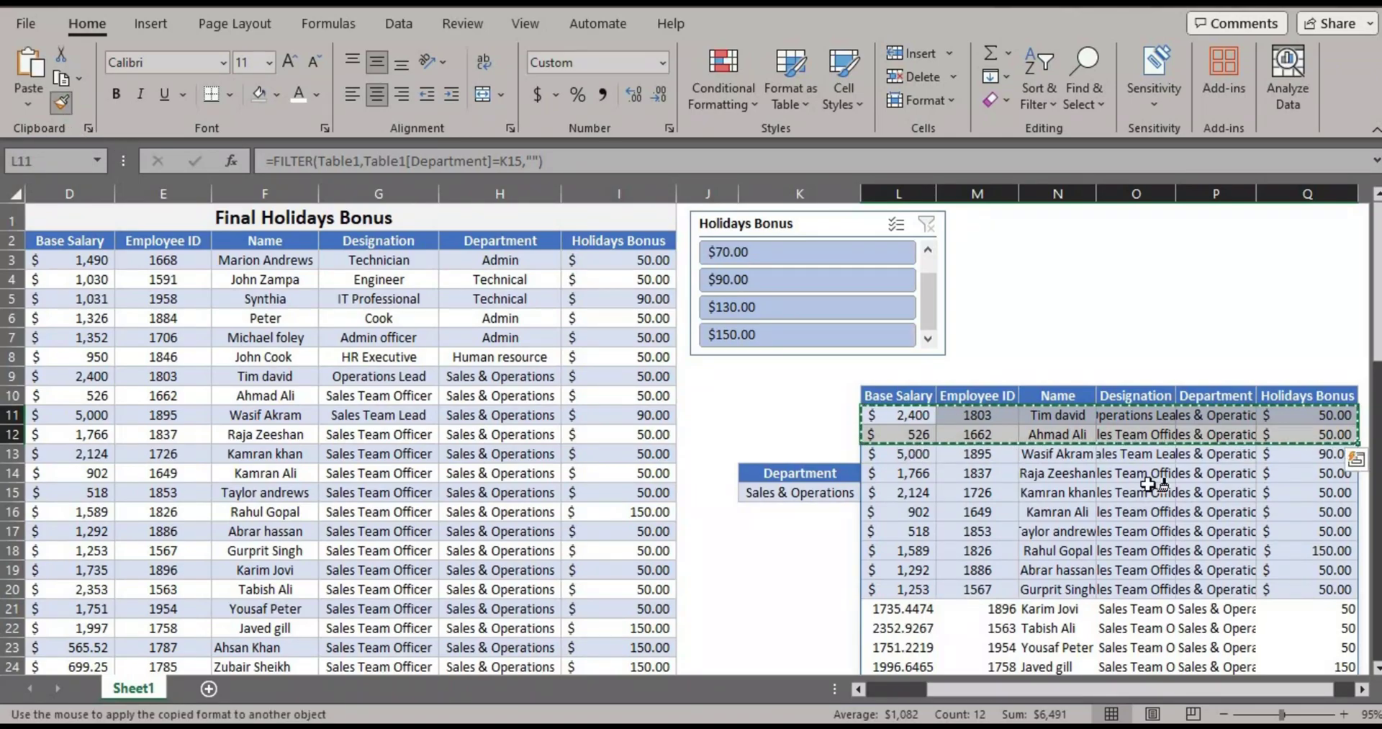
{"action": "mouse_move", "coordinate": [898, 453]}
{"action": "left_mouse_down"}
{"action": "mouse_move", "coordinate": [1289, 513]}
{"action": "mouse_move", "coordinate": [1317, 661]}
{"action": "mouse_move", "coordinate": [1307, 664]}
{"action": "mouse_move", "coordinate": [1317, 609]}
{"action": "mouse_move", "coordinate": [1303, 605]}
{"action": "left_mouse_up"}
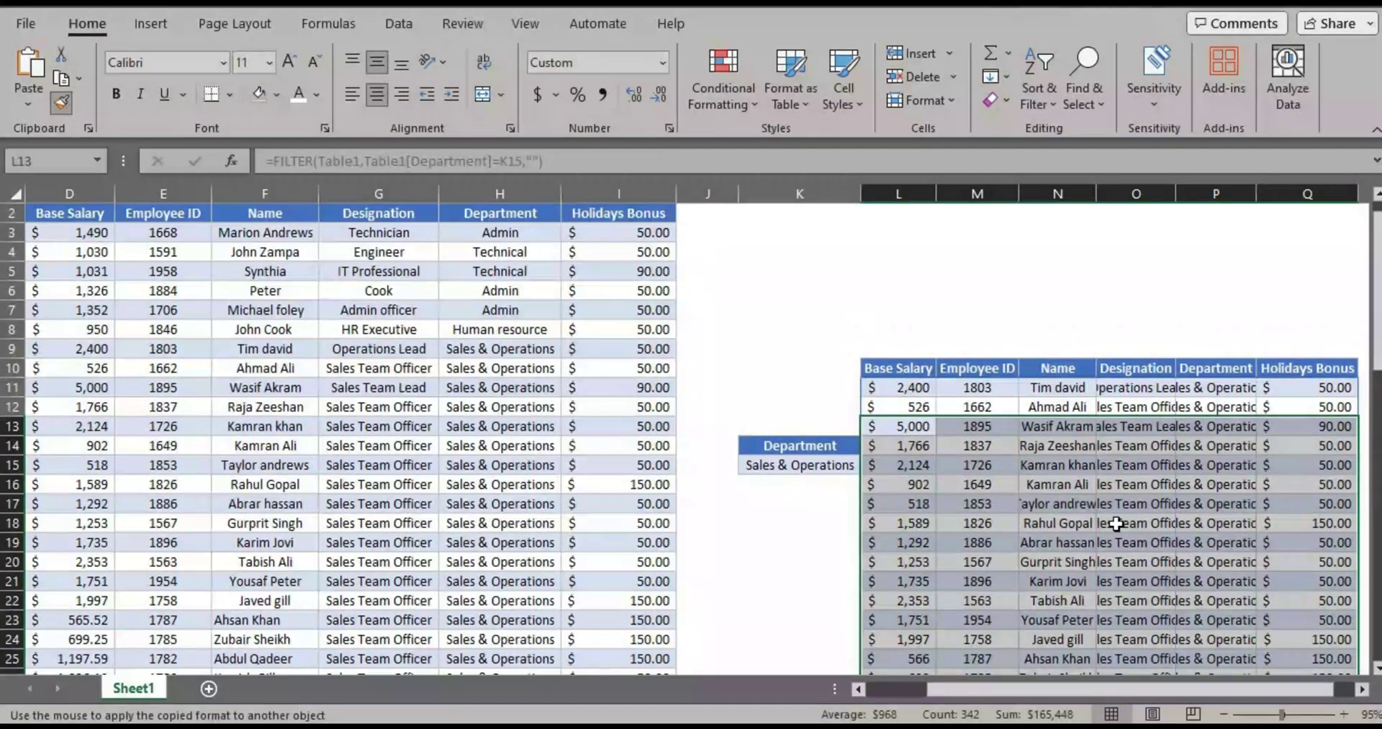
{"action": "left_click", "coordinate": [1105, 514]}
{"action": "scroll", "coordinate": [1043, 455], "scroll_direction": "up", "scroll_amount": 1}
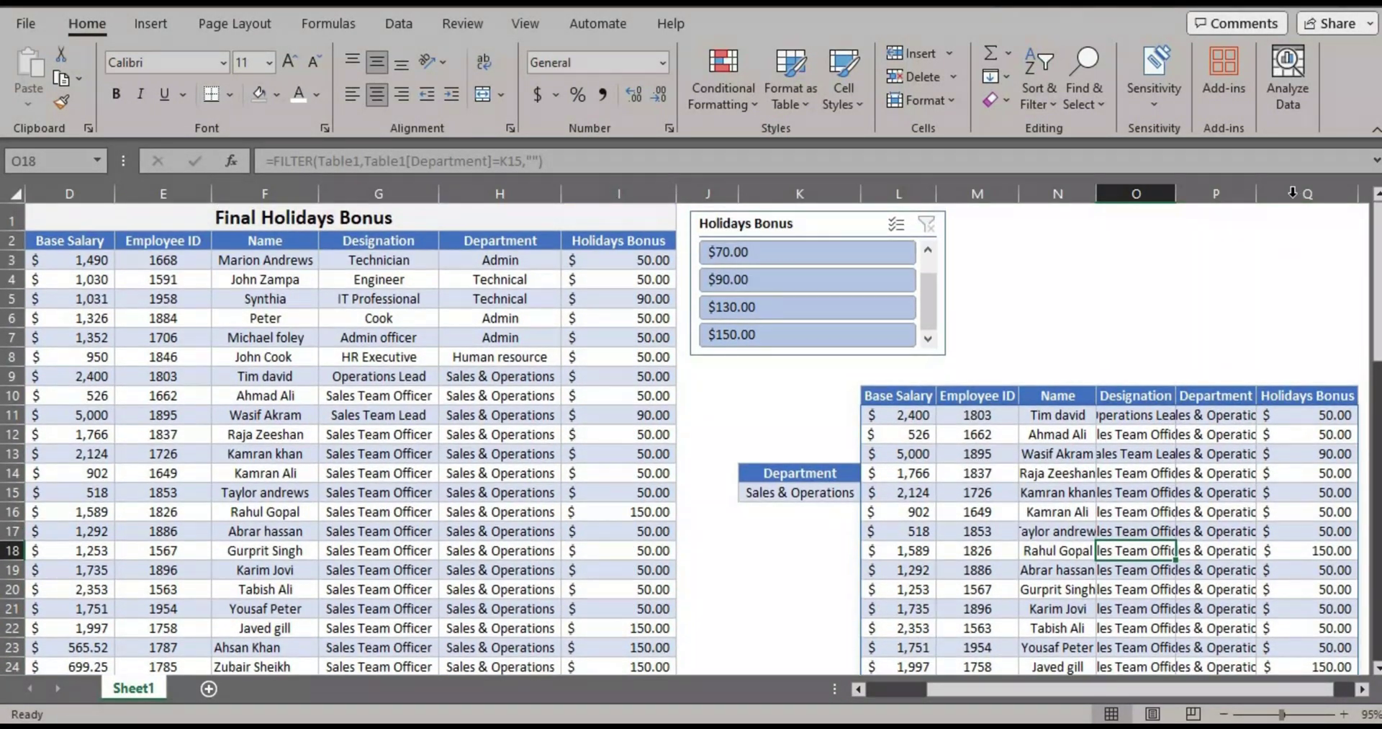
Autofit the Name and Designation columns to show full text.
{"action": "double_click", "coordinate": [1096, 193]}
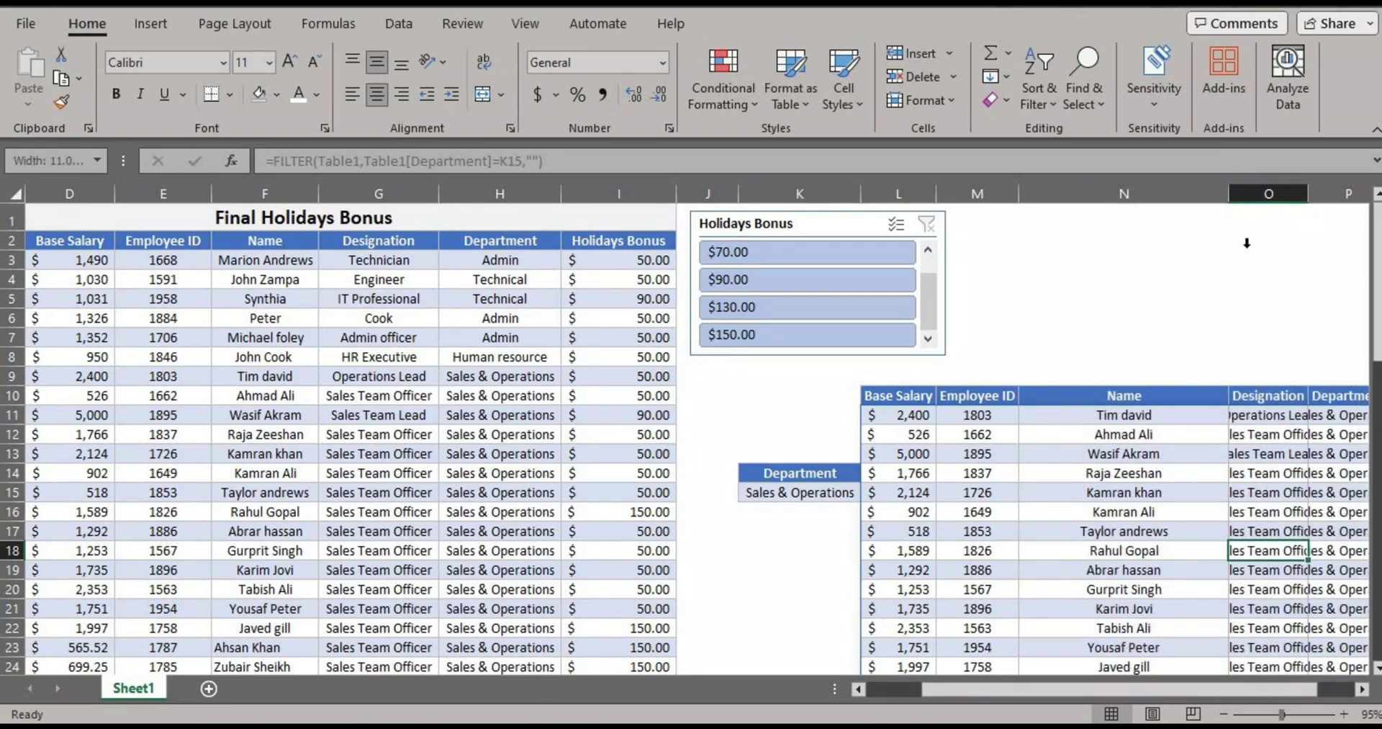
{"action": "double_click", "coordinate": [1308, 193]}
{"action": "left_click_drag", "start_coordinate": [1230, 193], "coordinate": [1079, 222]}
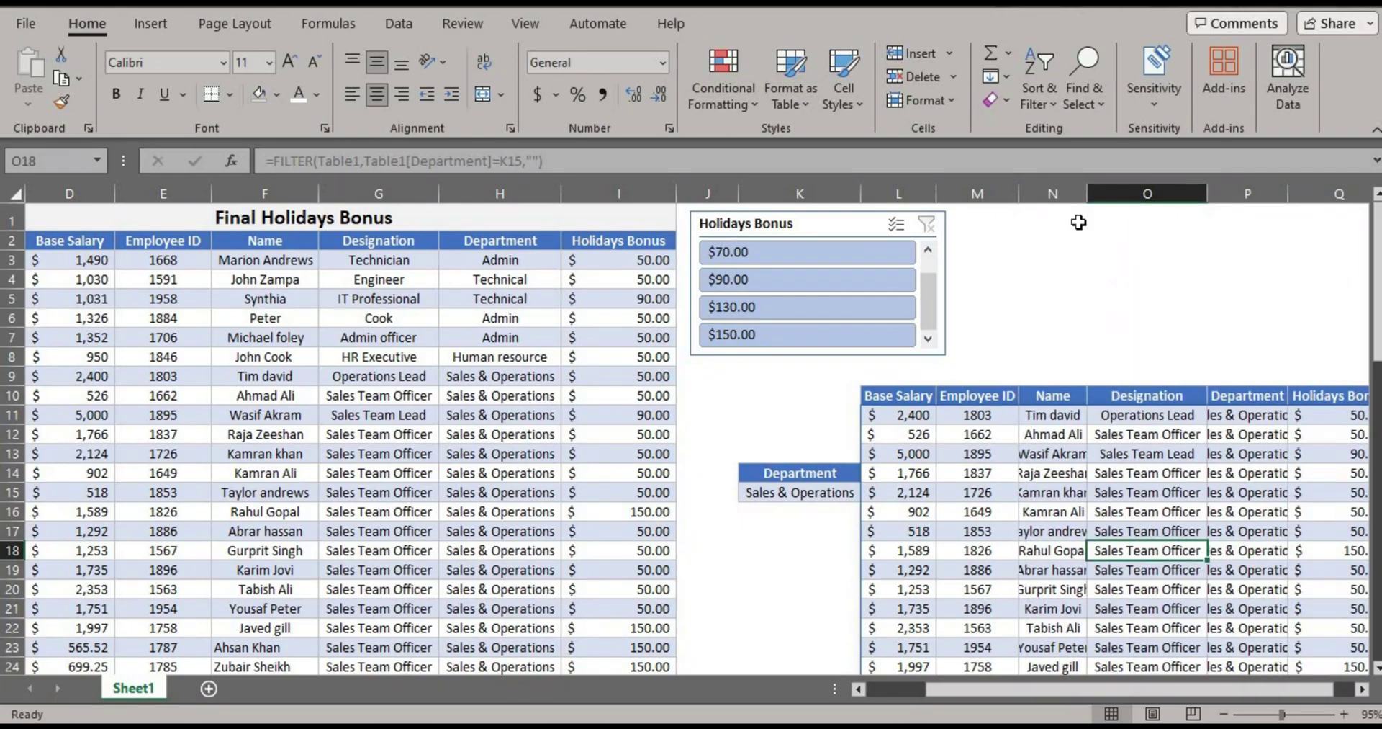
{"action": "double_click", "coordinate": [1090, 193]}
{"action": "left_click", "coordinate": [797, 488]}
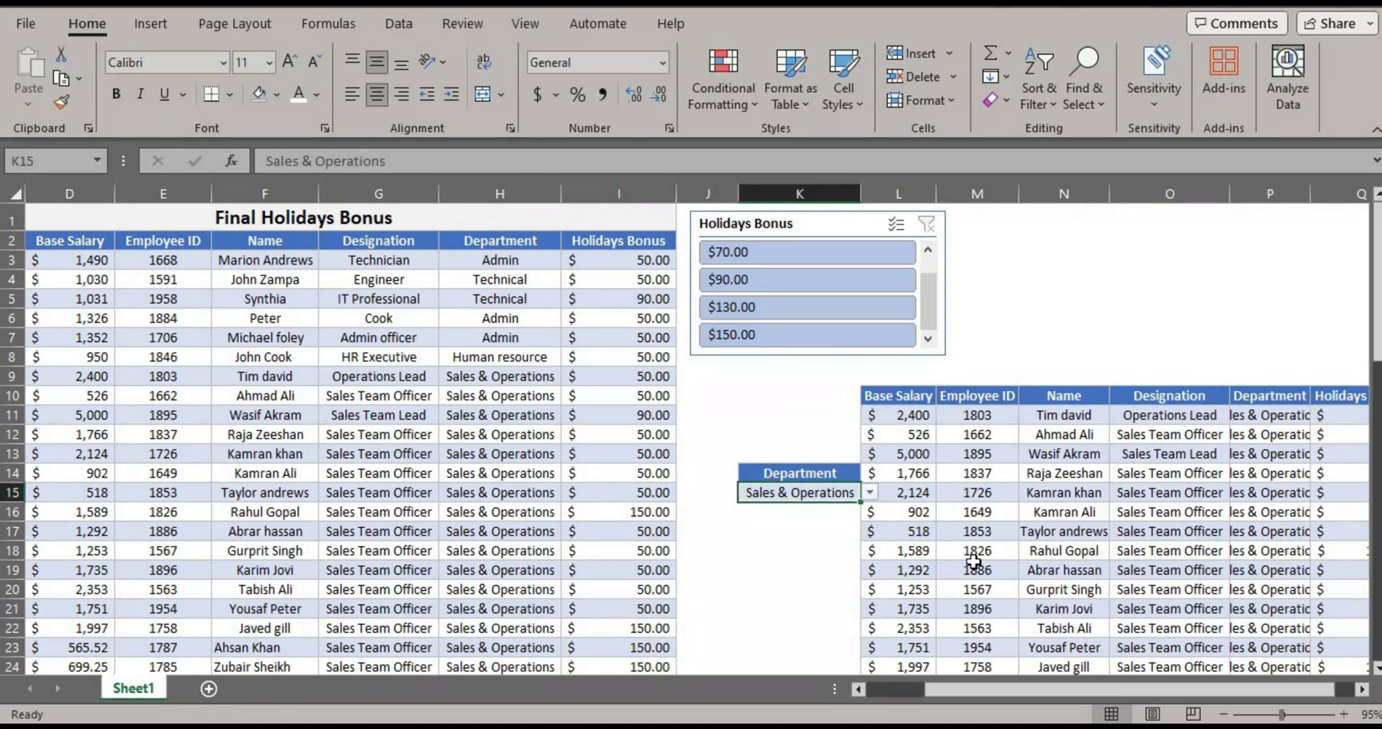
{"action": "scroll", "coordinate": [1008, 468], "scroll_direction": "right", "scroll_amount": 2}
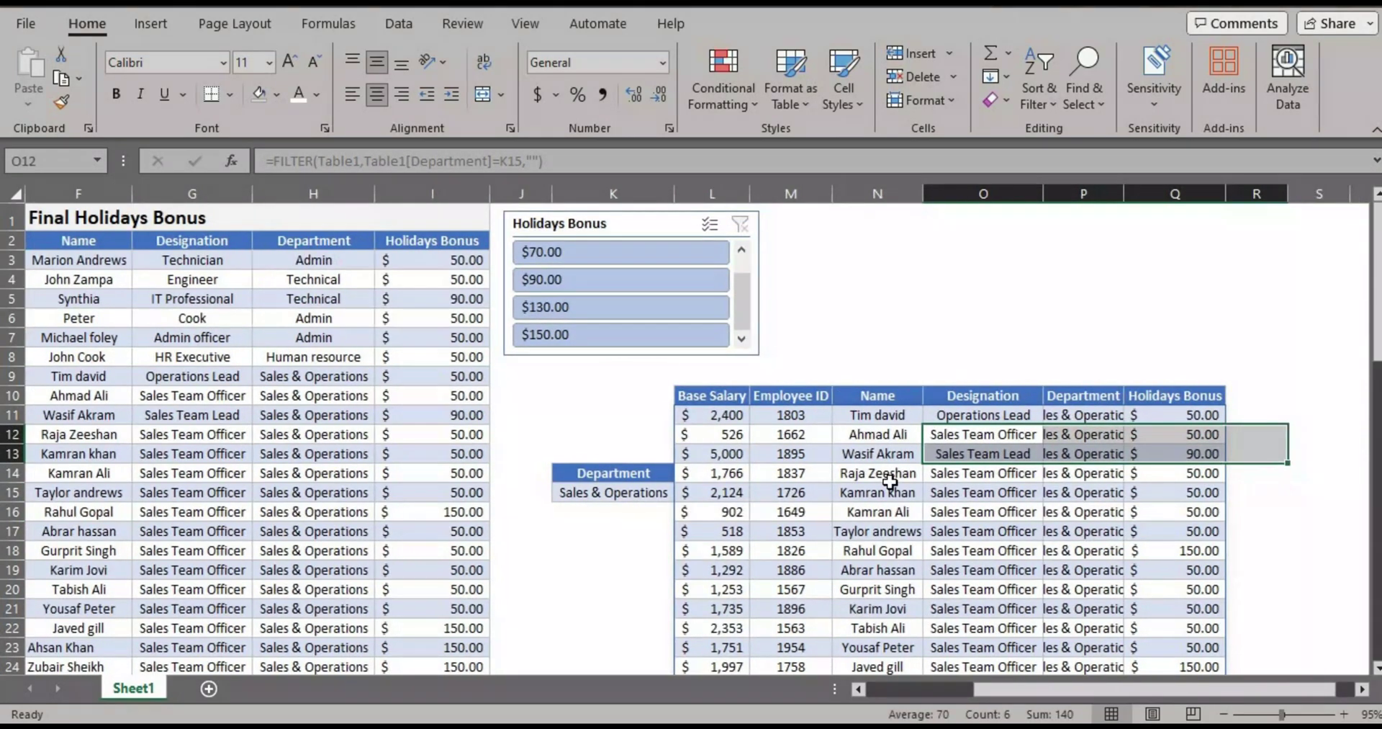
{"action": "left_click", "coordinate": [878, 492]}
{"action": "left_click_drag", "start_coordinate": [795, 416], "coordinate": [801, 639]}
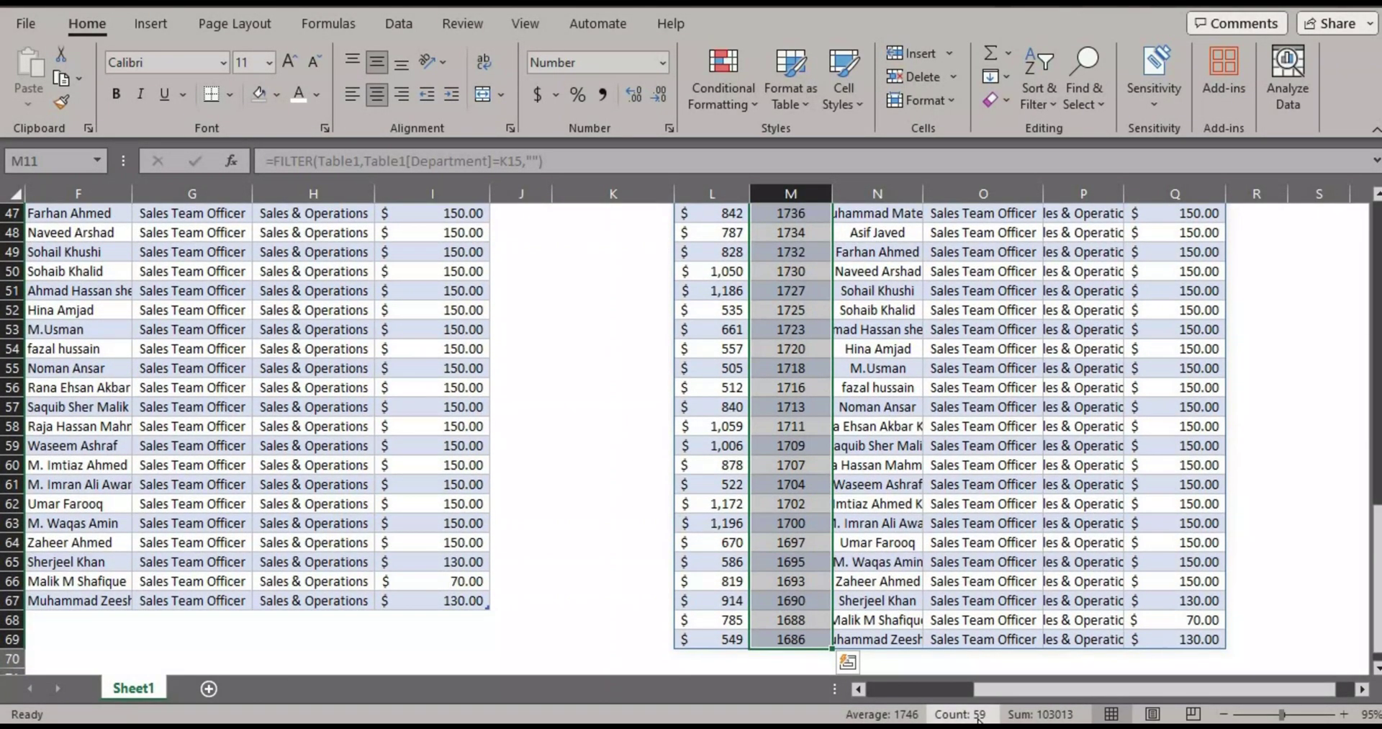
{"action": "scroll", "coordinate": [749, 484], "scroll_direction": "up", "scroll_amount": 14}
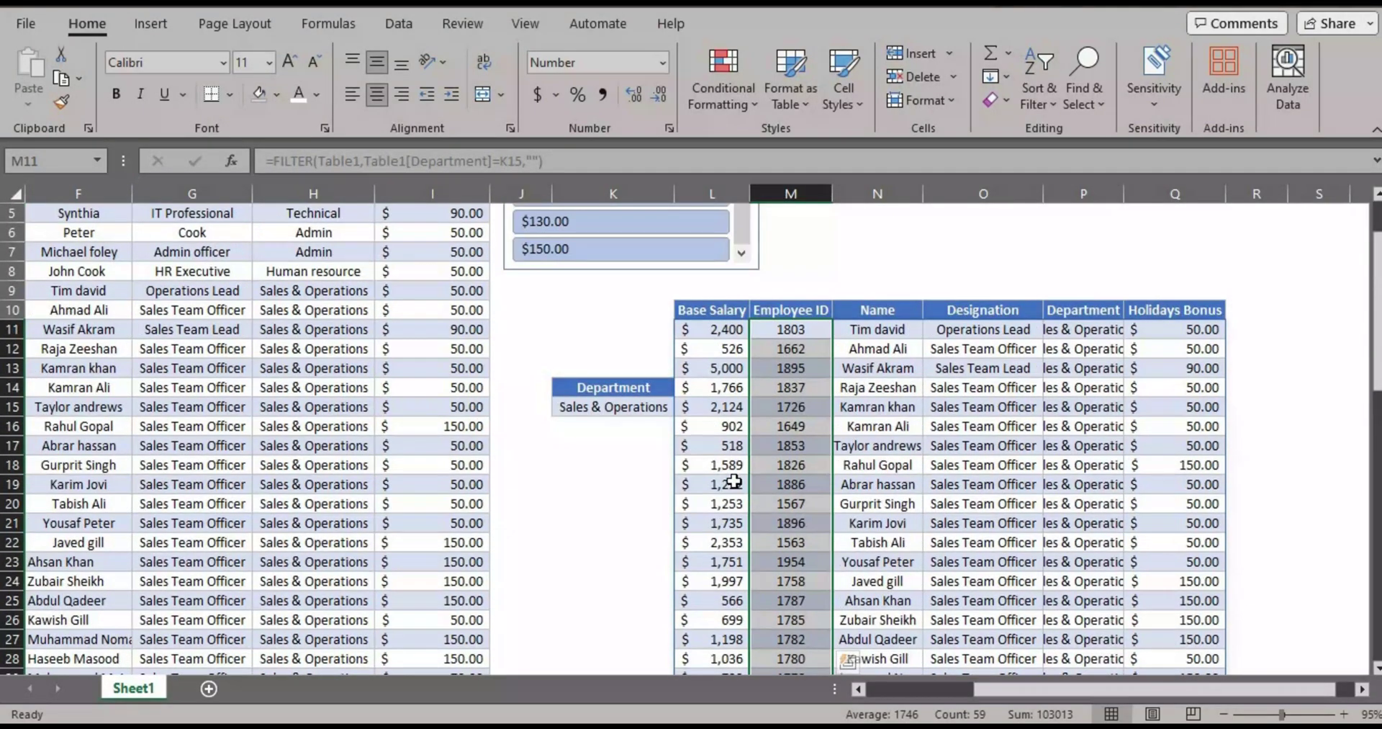
{"action": "scroll", "coordinate": [734, 481], "scroll_direction": "up", "scroll_amount": 2}
{"action": "left_click", "coordinate": [585, 472]}
{"action": "left_click", "coordinate": [592, 497]}
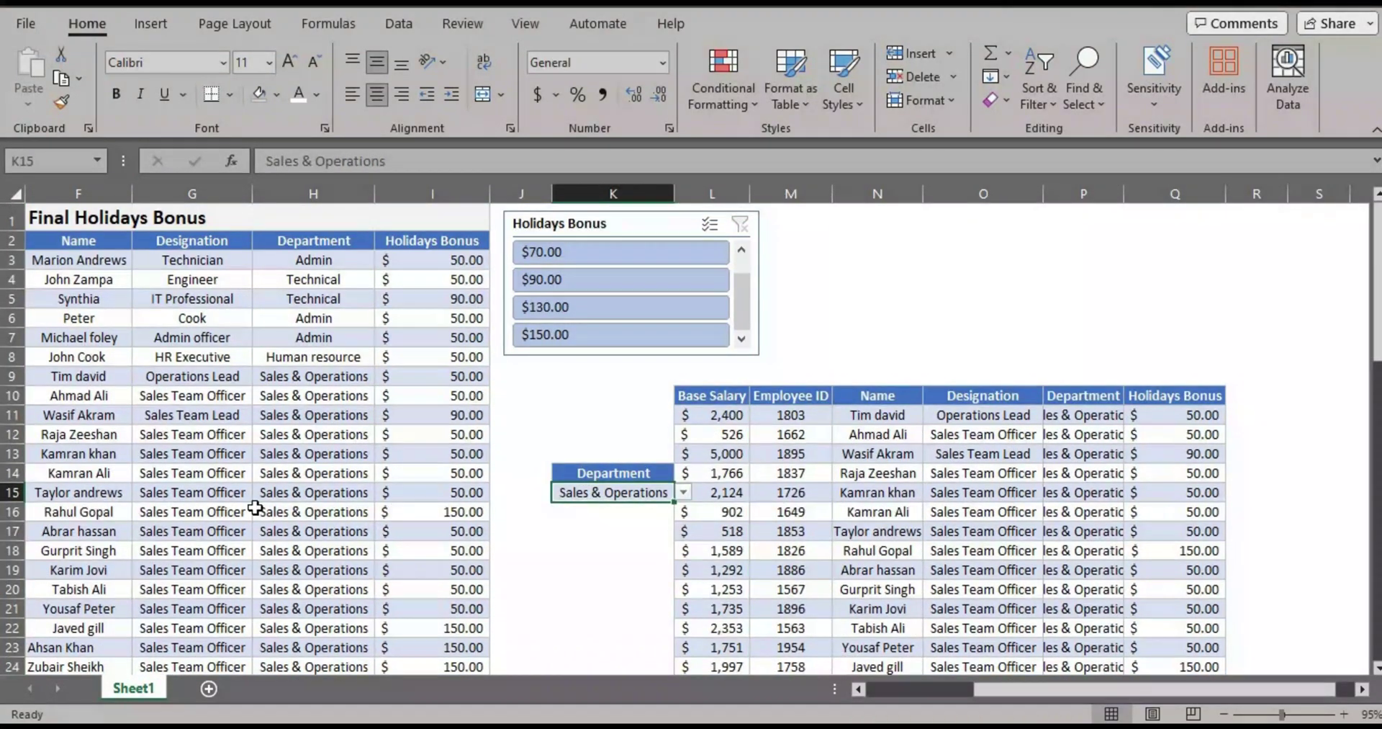
{"action": "left_click_drag", "start_coordinate": [612, 531], "coordinate": [115, 453]}
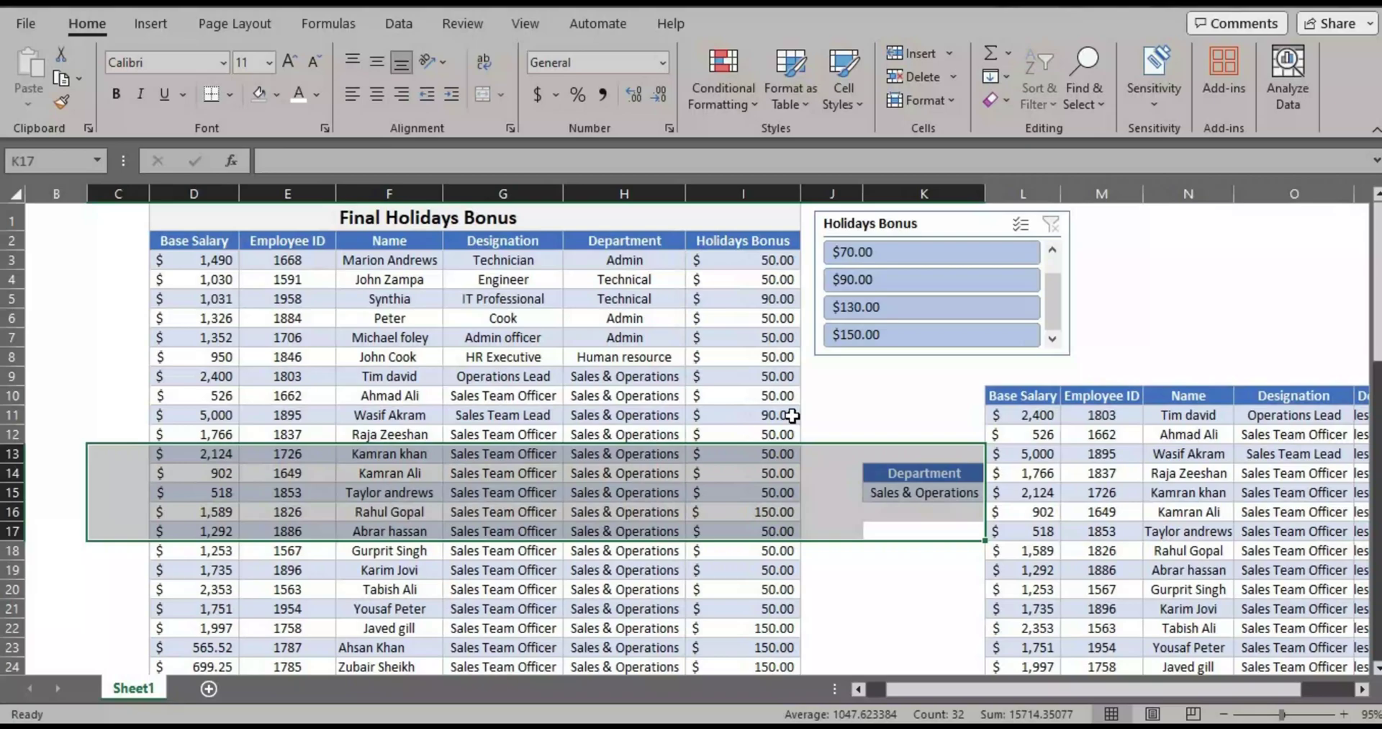
{"action": "left_click", "coordinate": [792, 415]}
{"action": "scroll", "coordinate": [957, 334], "scroll_direction": "right", "scroll_amount": 3}
Choose Admin in K15's department drop-down.
{"action": "left_click", "coordinate": [957, 334]}
{"action": "left_click", "coordinate": [713, 493]}
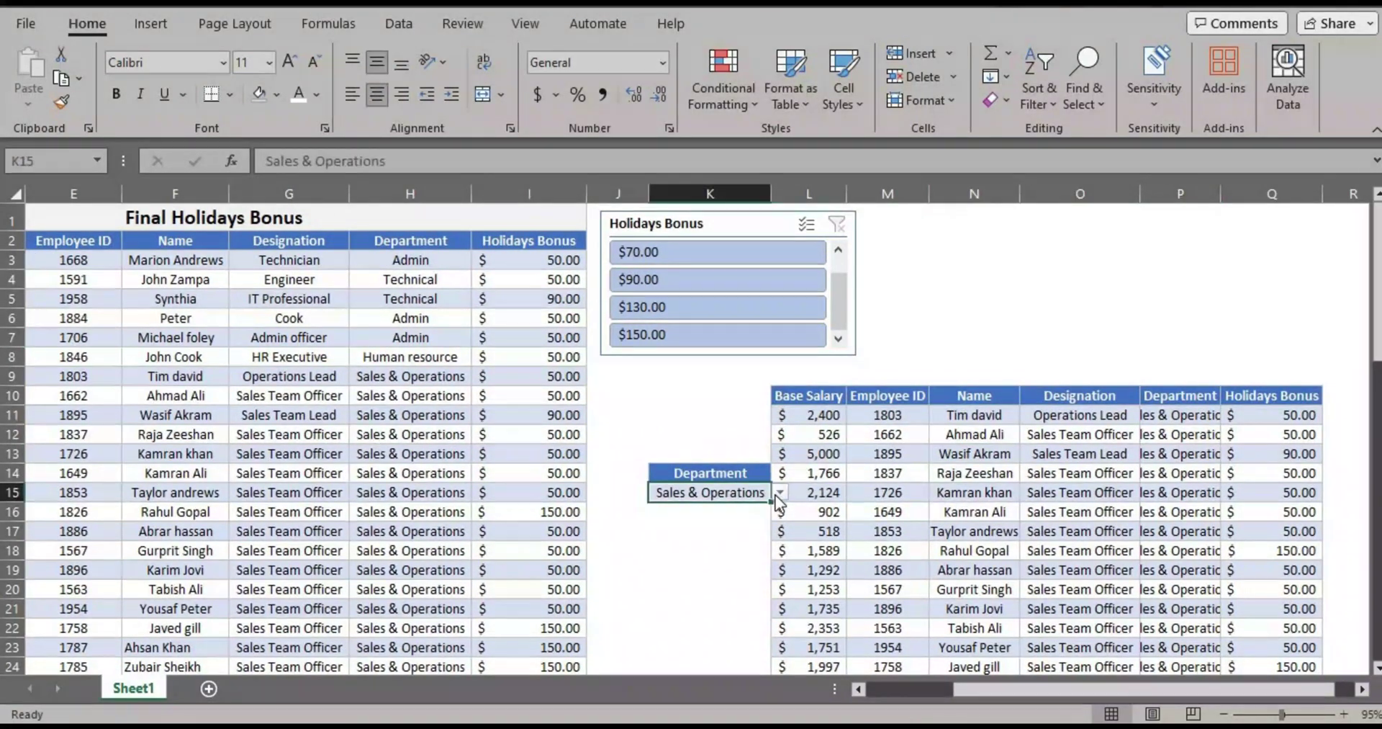
{"action": "left_click", "coordinate": [780, 493]}
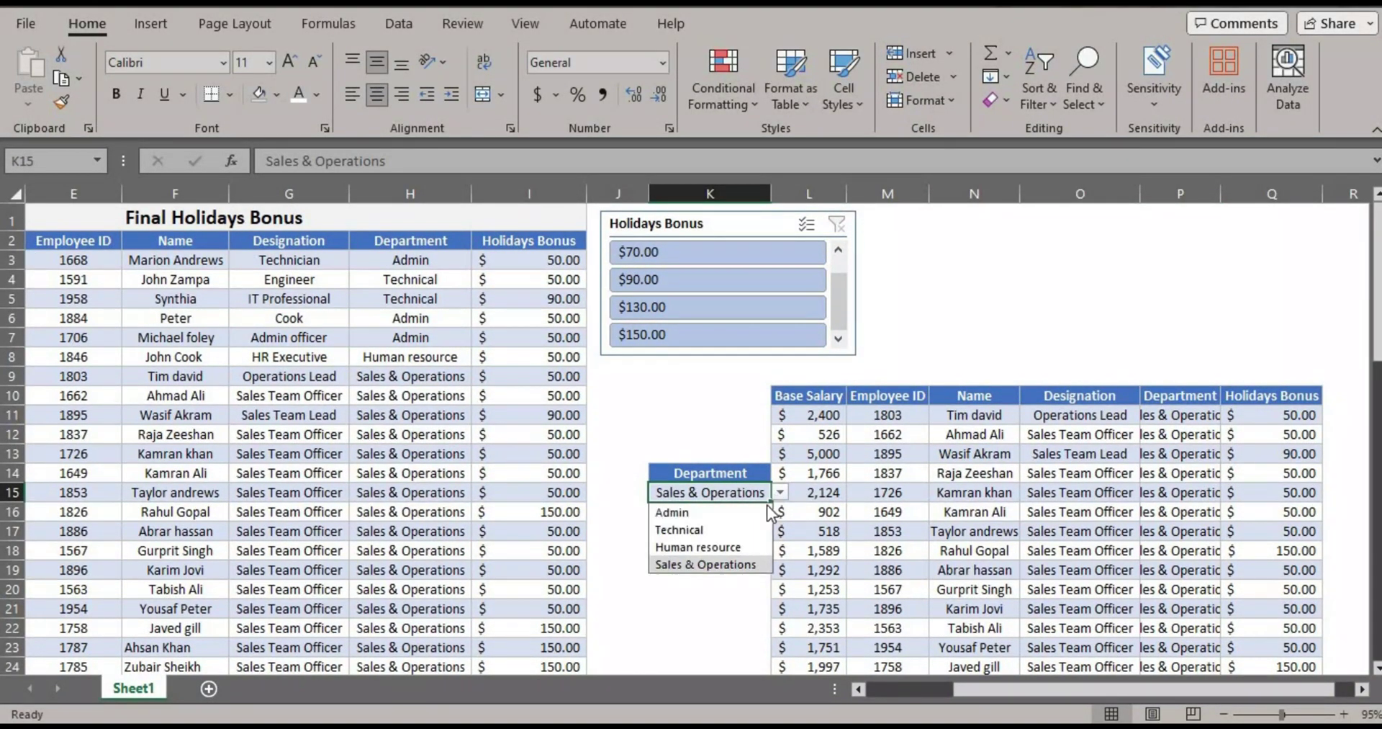
{"action": "left_click", "coordinate": [720, 512]}
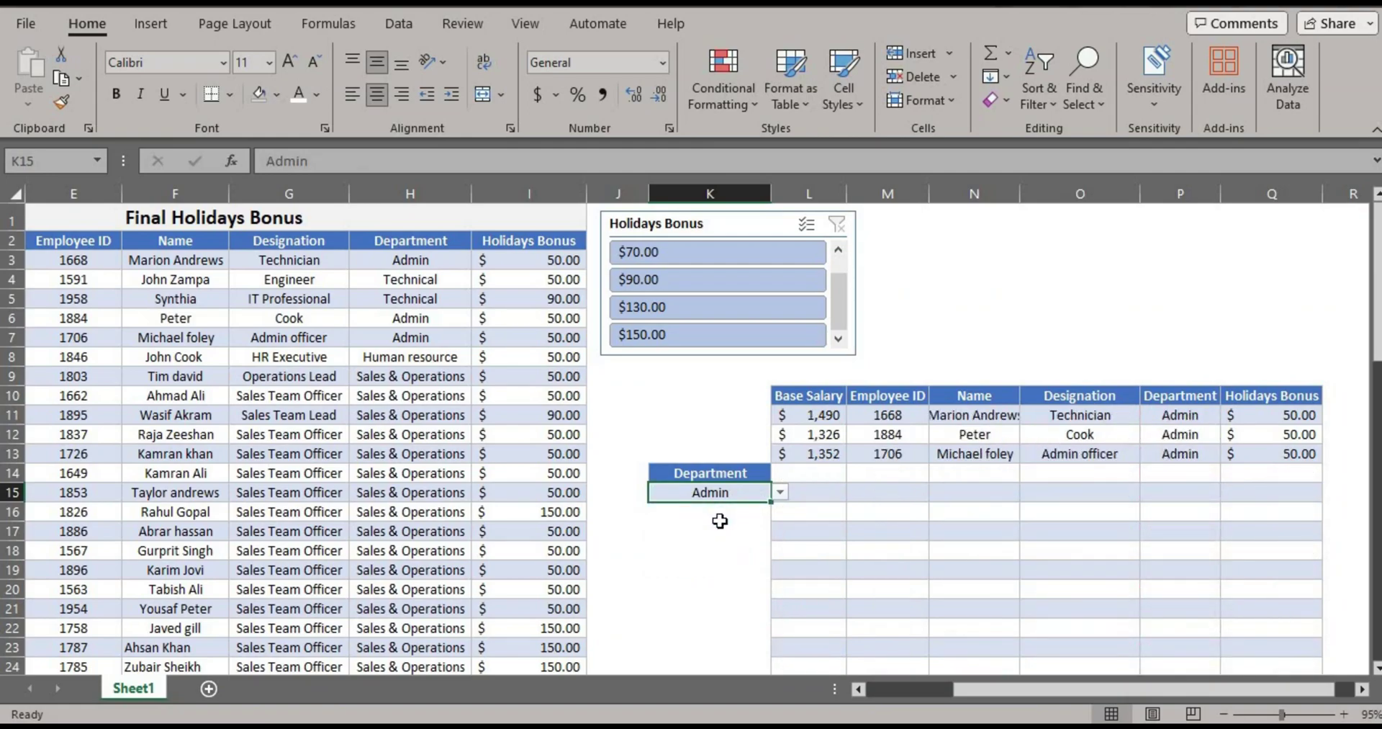
{"action": "left_click", "coordinate": [720, 533]}
Check the three Admin results' Designation entries and Holidays Bonus total.
{"action": "left_click_drag", "start_coordinate": [1273, 415], "coordinate": [1273, 454]}
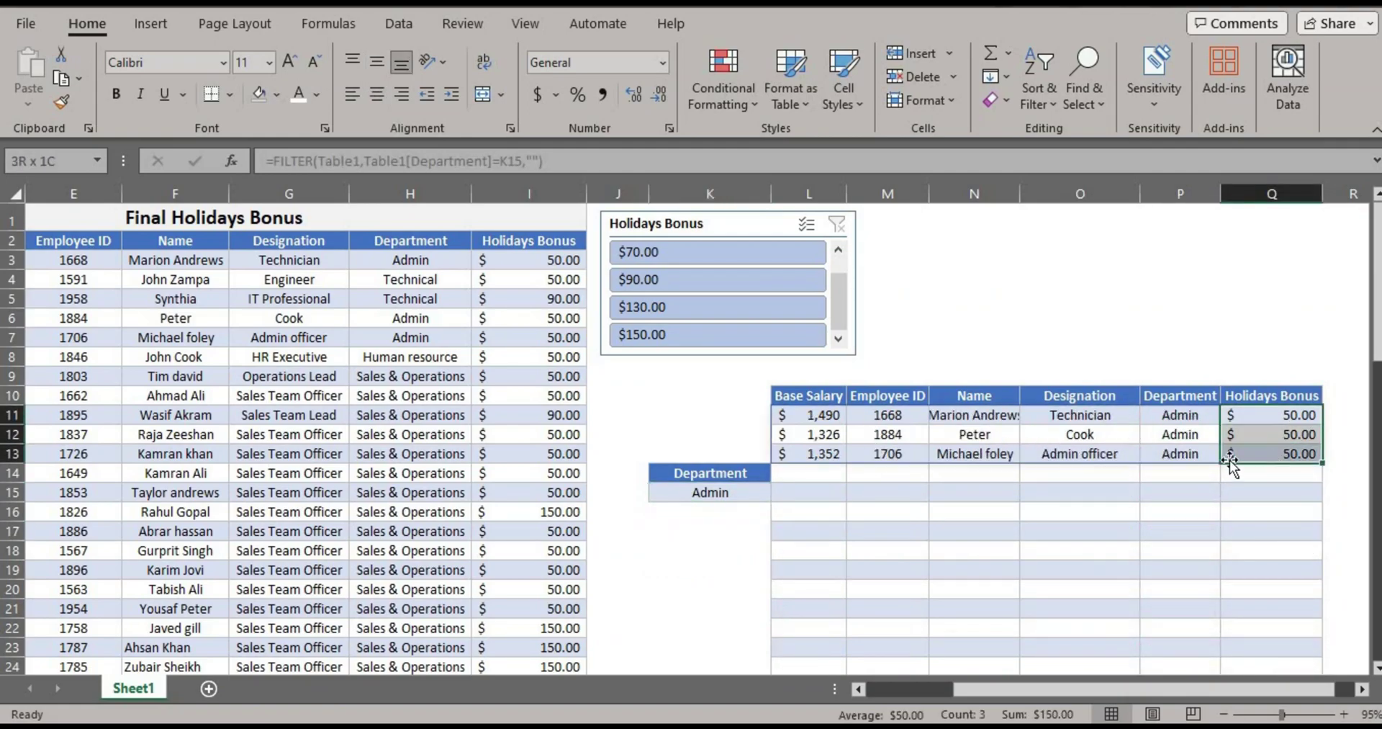
{"action": "left_click", "coordinate": [1074, 523]}
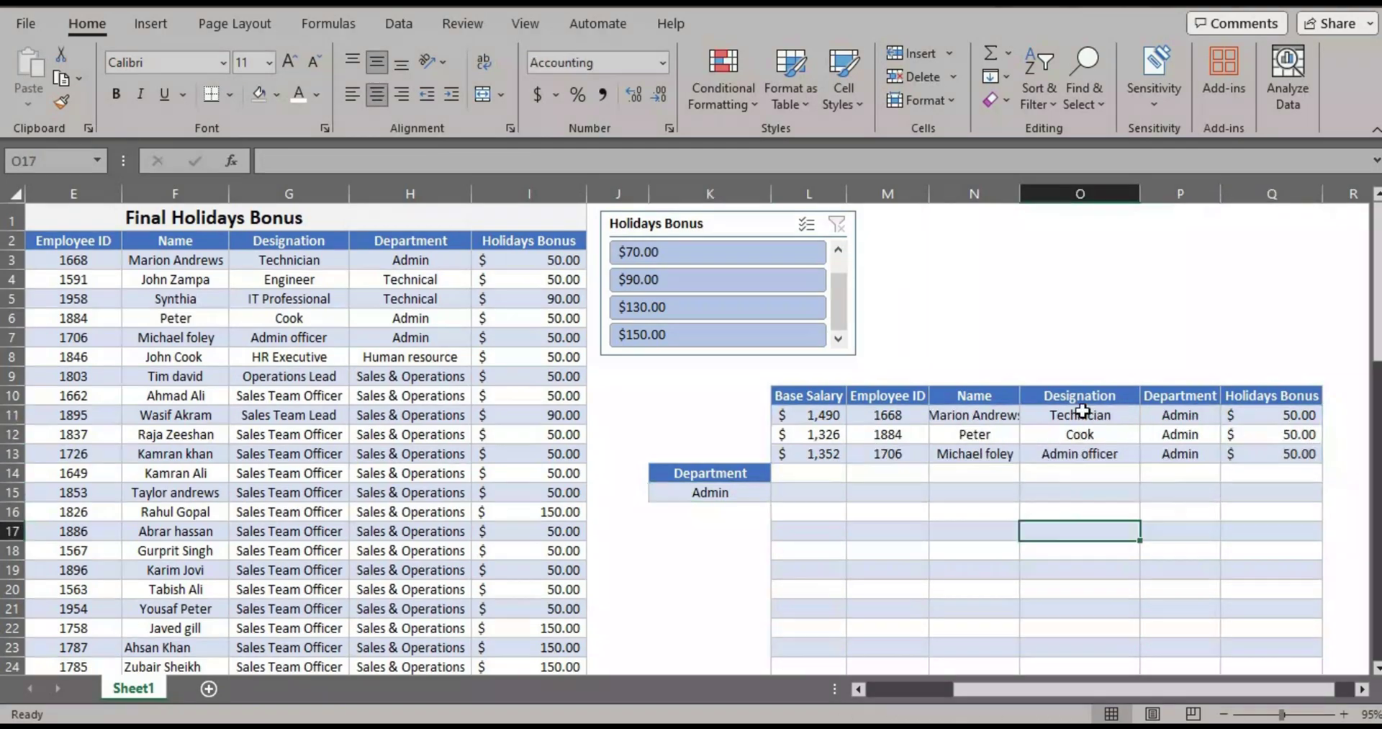
{"action": "left_click", "coordinate": [1083, 414]}
{"action": "left_click", "coordinate": [1097, 437]}
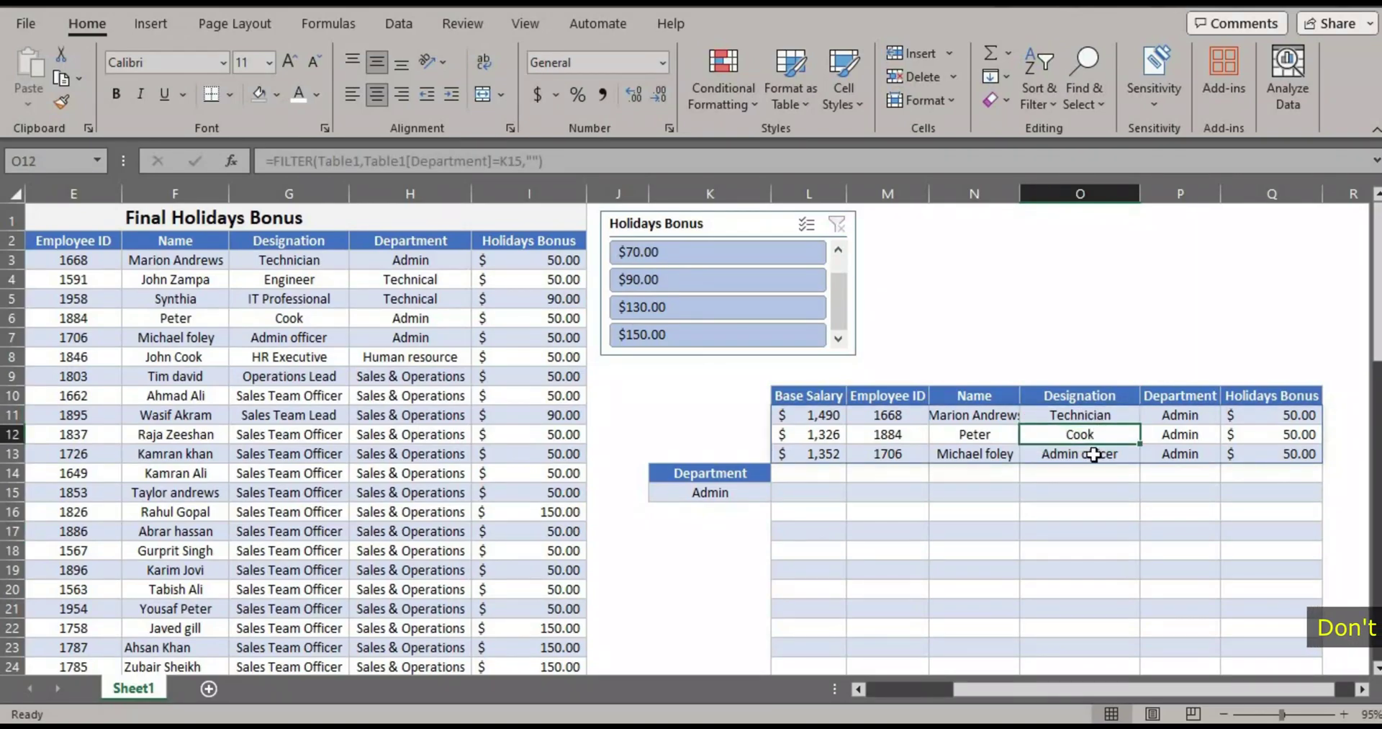
{"action": "left_click", "coordinate": [1098, 454]}
{"action": "key", "text": "Up"}
{"action": "key", "text": "Up"}
{"action": "key", "text": "Left"}
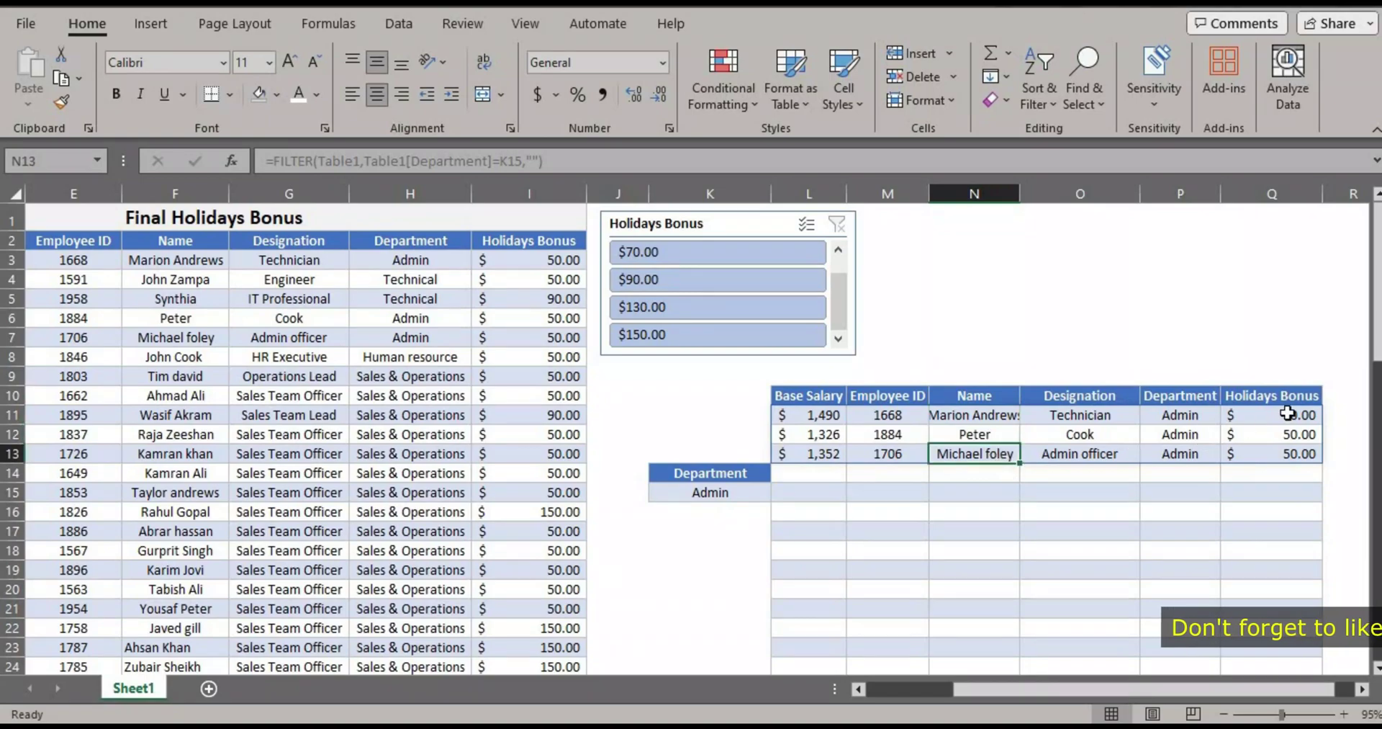
{"action": "left_click_drag", "start_coordinate": [1288, 415], "coordinate": [1288, 453]}
Switch K15 to Technical and check the spilled results.
{"action": "left_click", "coordinate": [708, 495]}
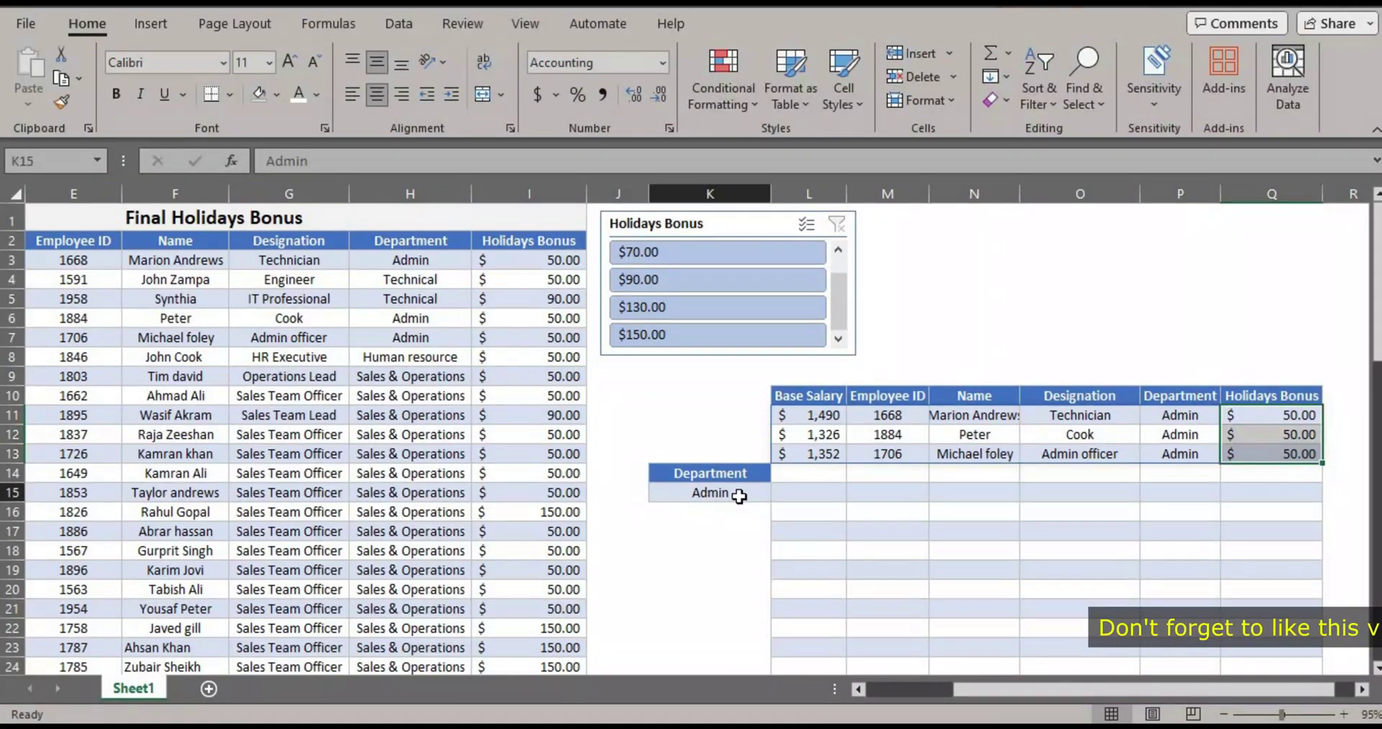
{"action": "left_click", "coordinate": [779, 493]}
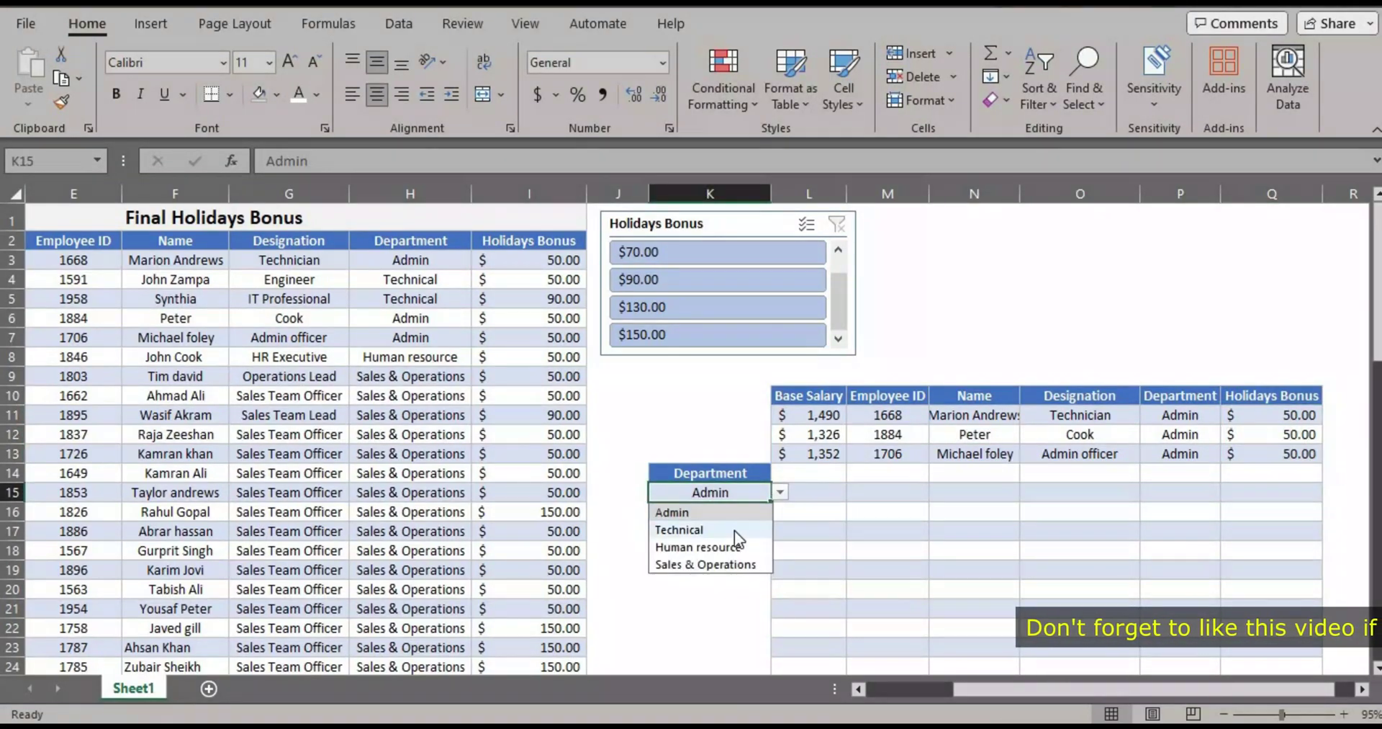
{"action": "left_click", "coordinate": [735, 530]}
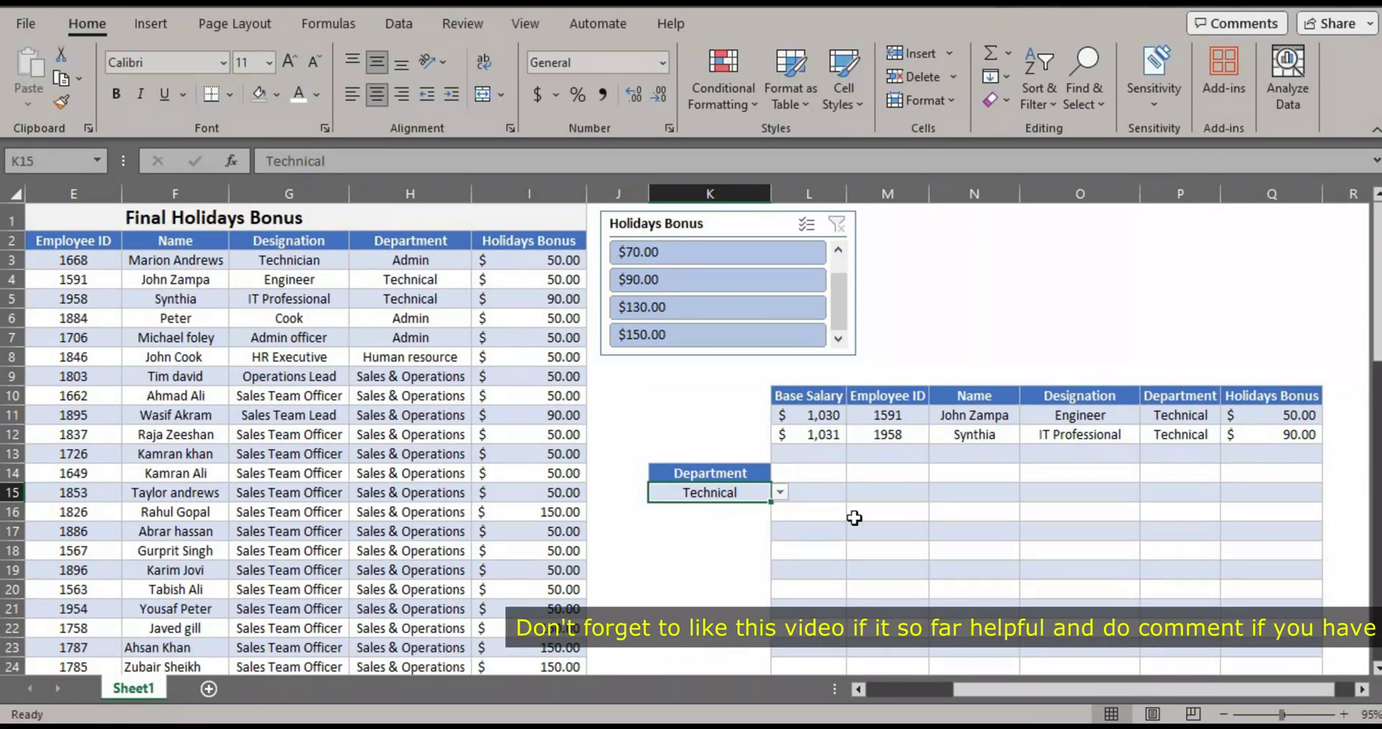
{"action": "left_click", "coordinate": [1298, 418]}
Switch K15 to Human resource, leaving one employee listed.
{"action": "left_click", "coordinate": [754, 494]}
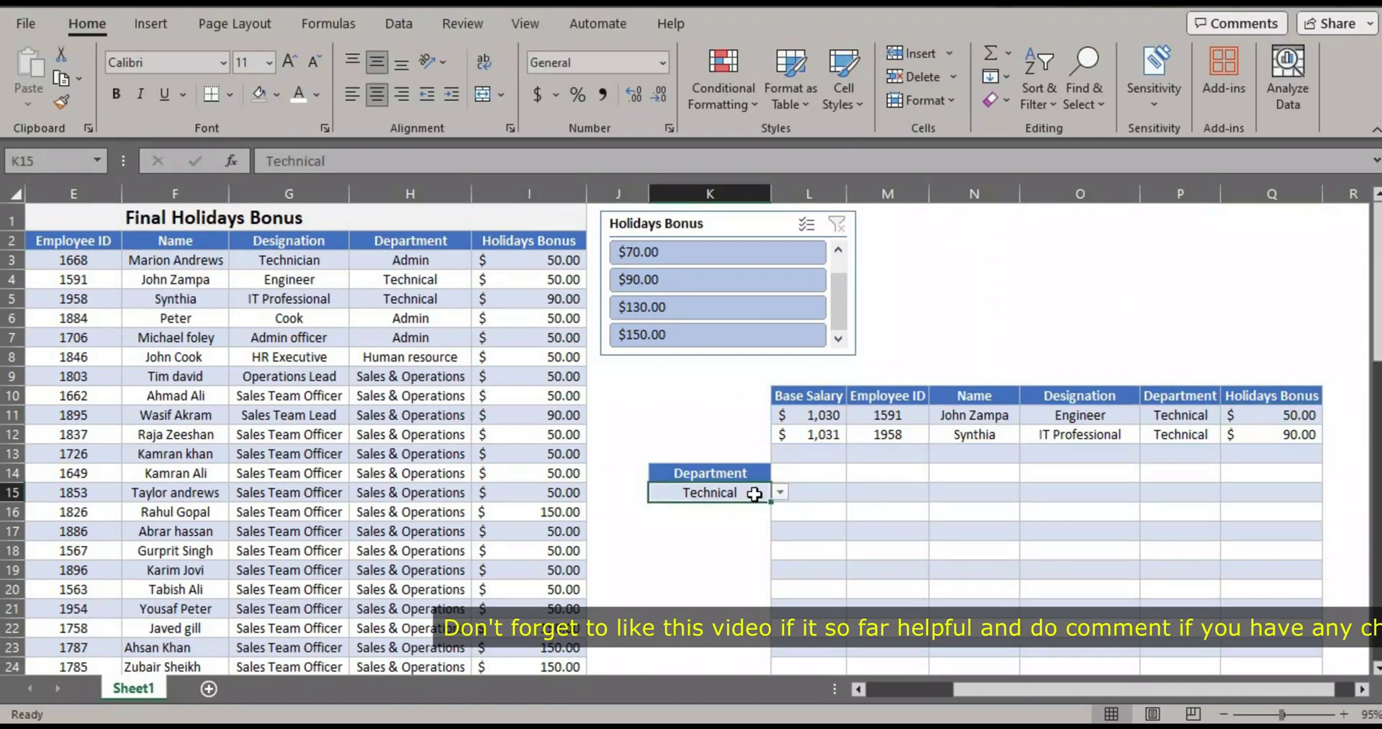
{"action": "left_click", "coordinate": [779, 492]}
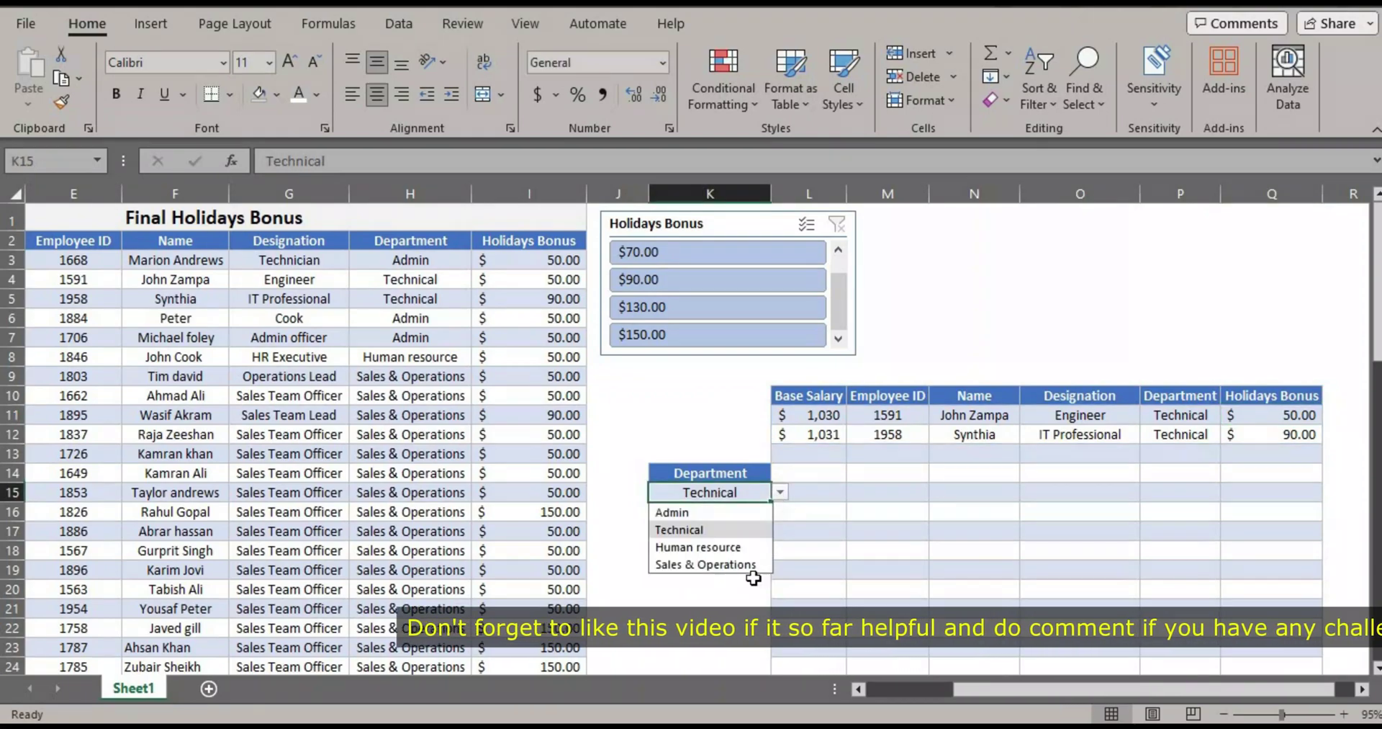
{"action": "left_click", "coordinate": [726, 547]}
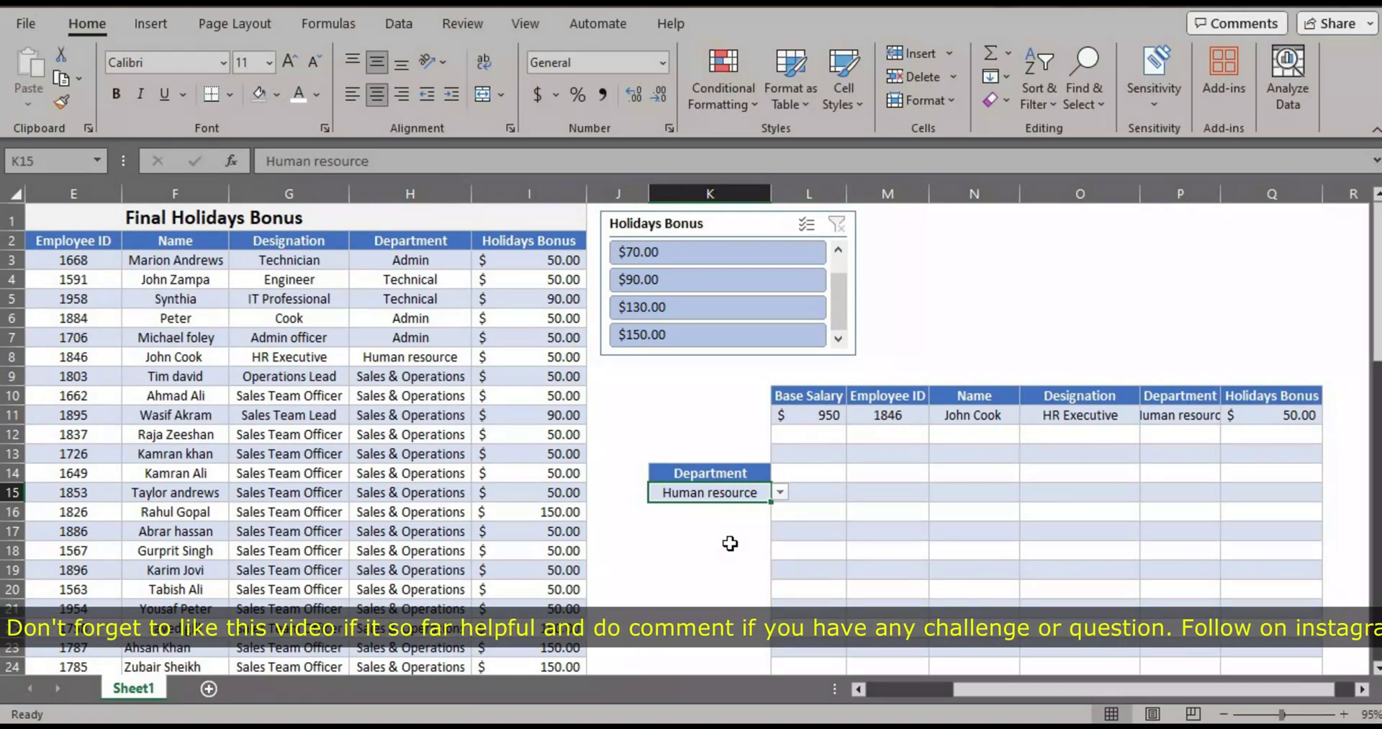
{"action": "left_click", "coordinate": [780, 491]}
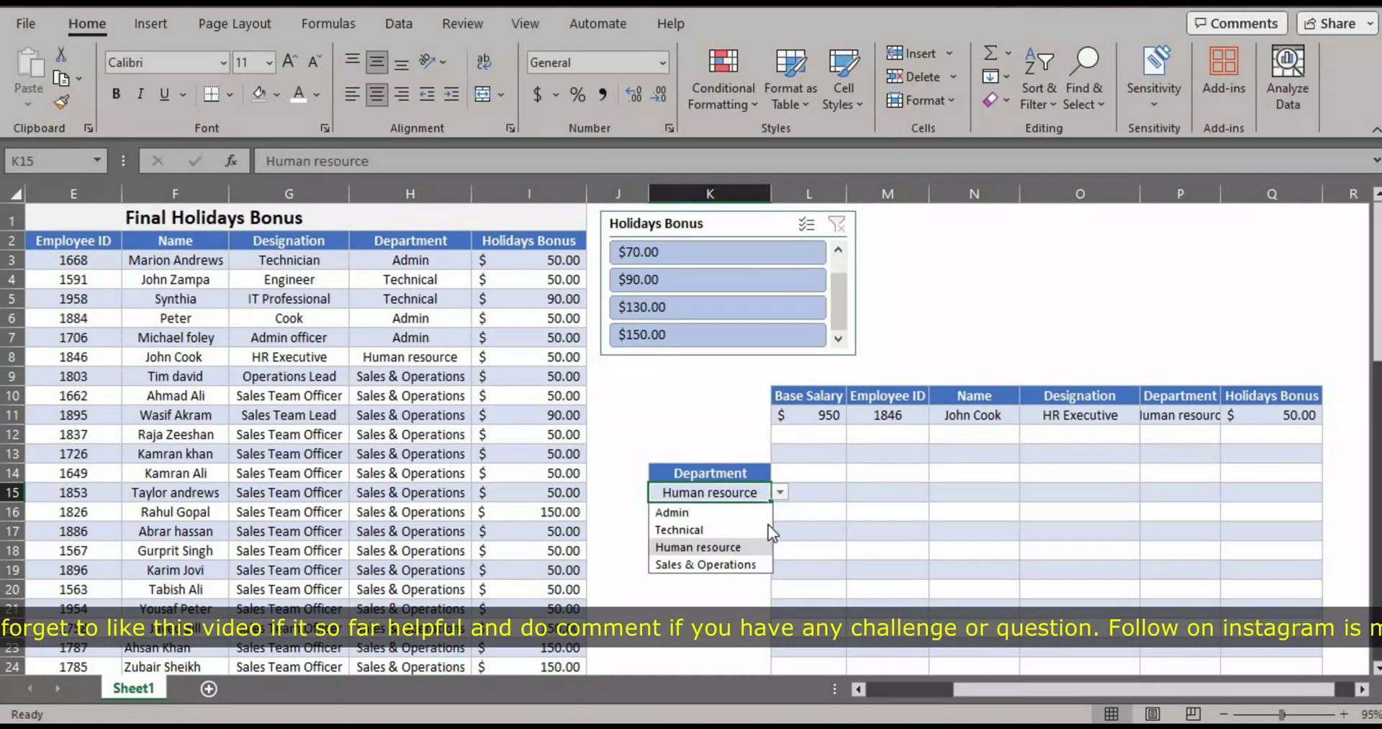
{"action": "left_click", "coordinate": [738, 548]}
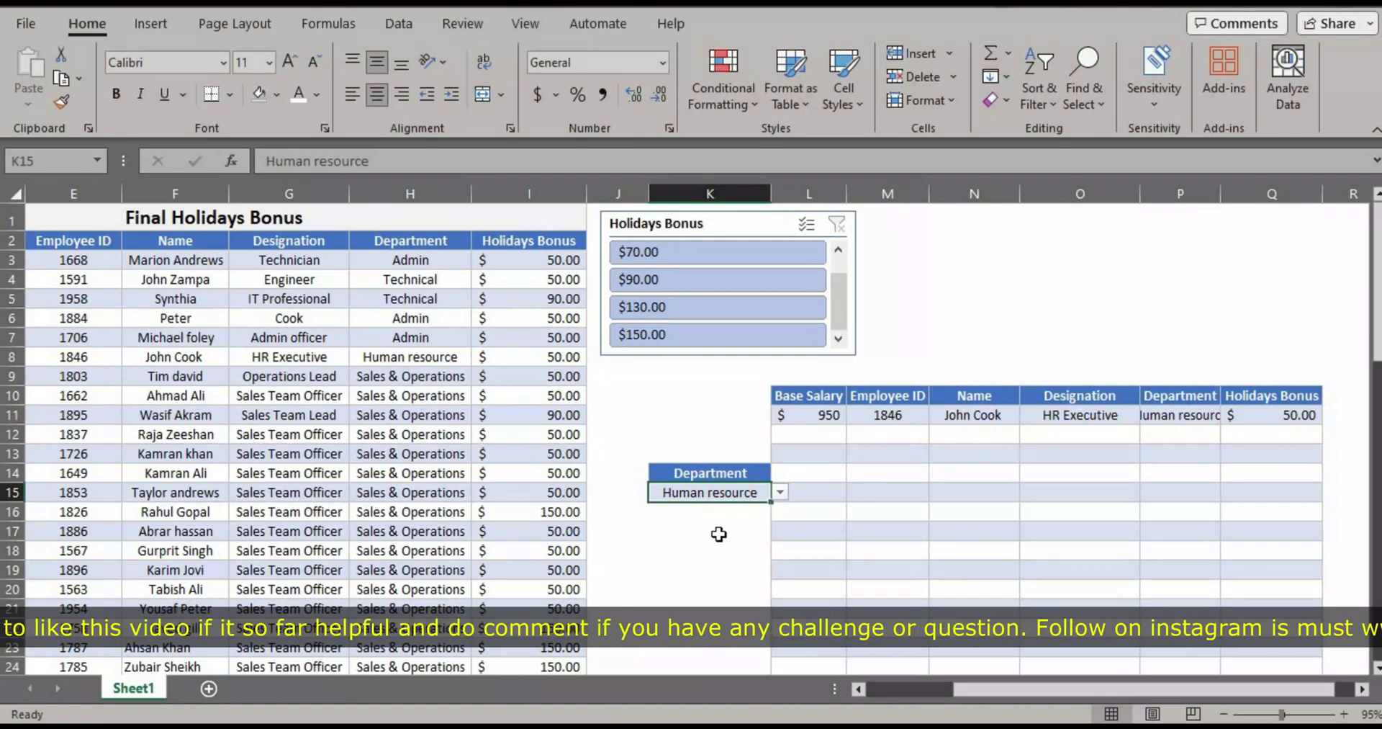
Turn on header filter buttons for the employee table.
{"action": "left_click", "coordinate": [704, 471]}
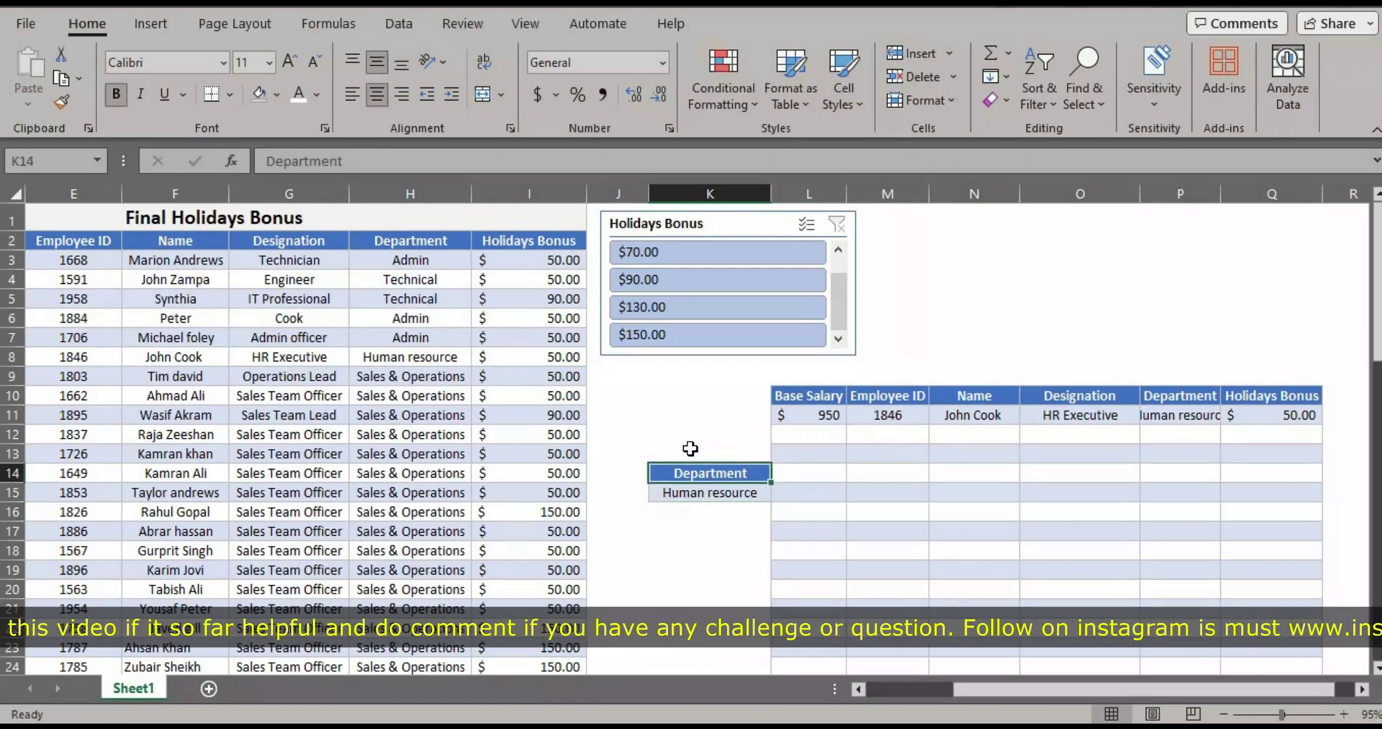
{"action": "left_click", "coordinate": [276, 235]}
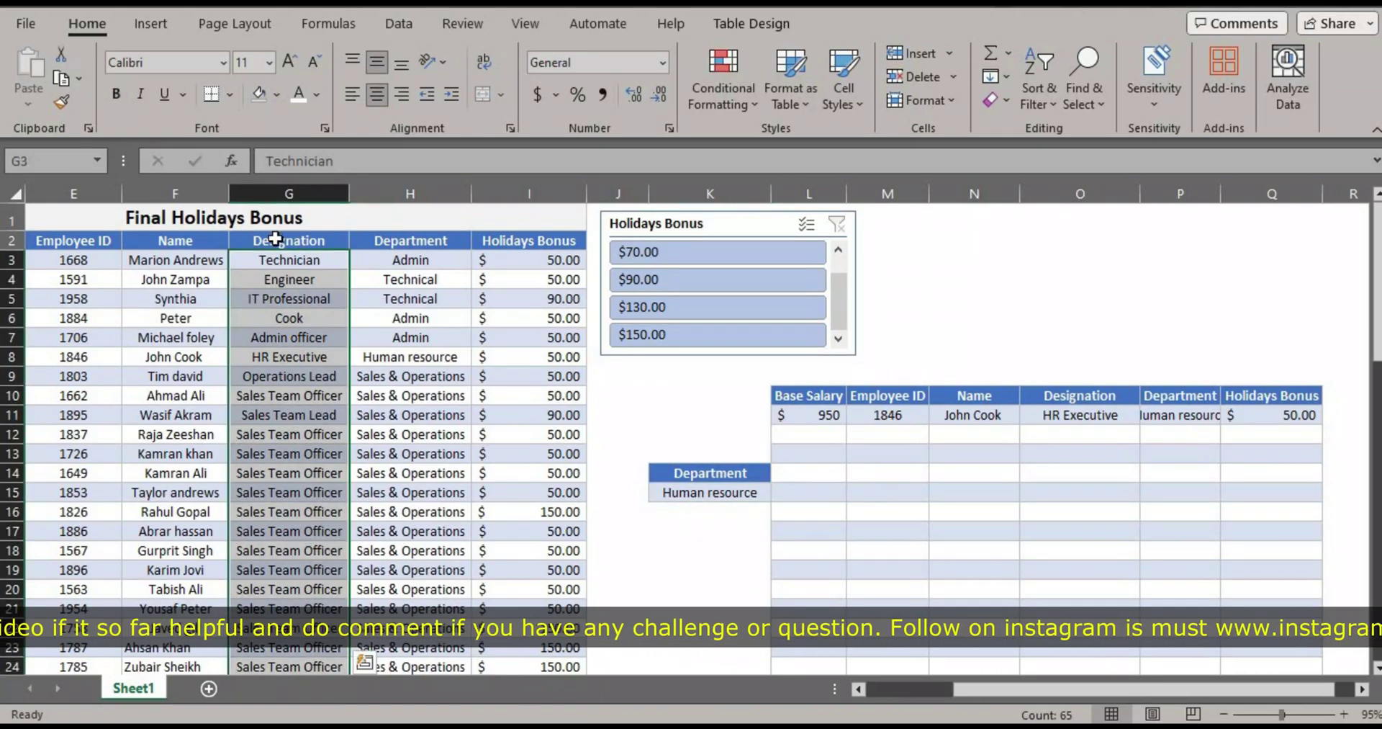
{"action": "left_click", "coordinate": [275, 240]}
{"action": "left_click", "coordinate": [398, 24]}
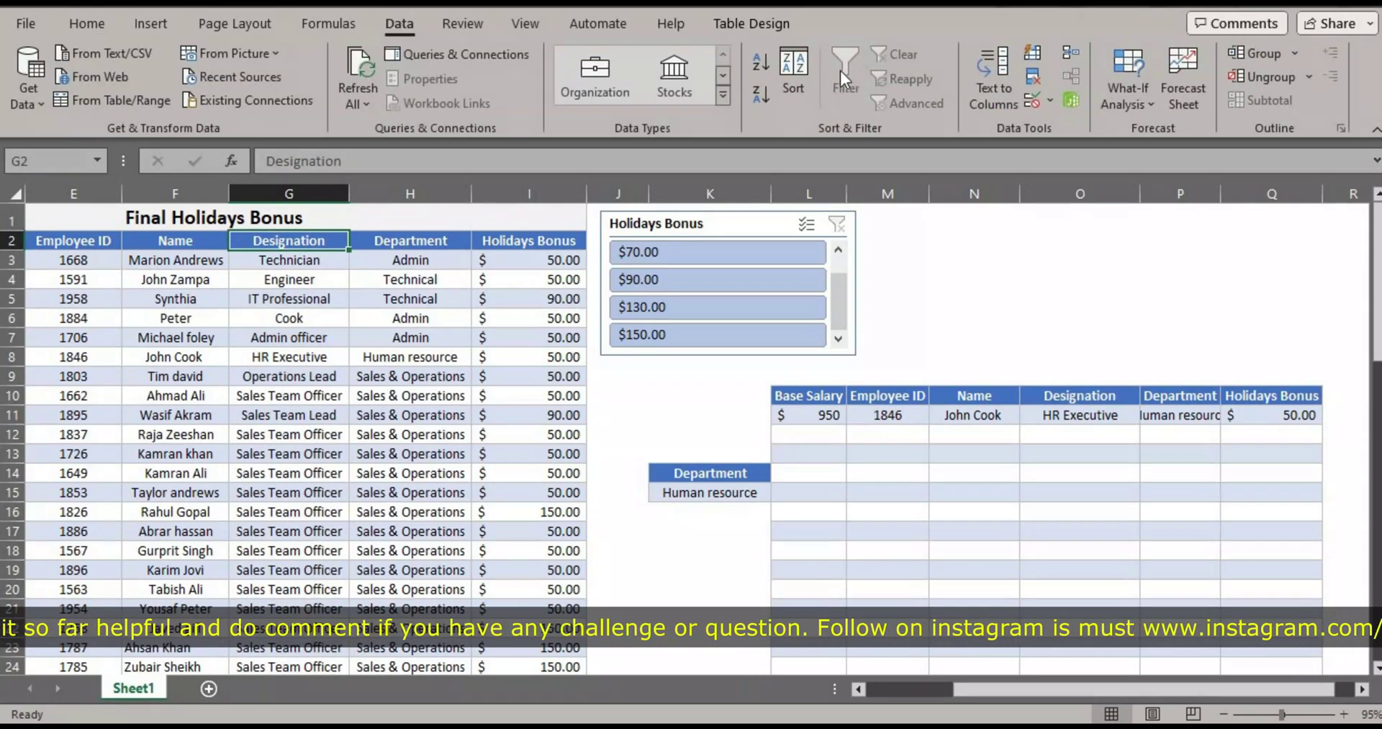
{"action": "left_click", "coordinate": [448, 374]}
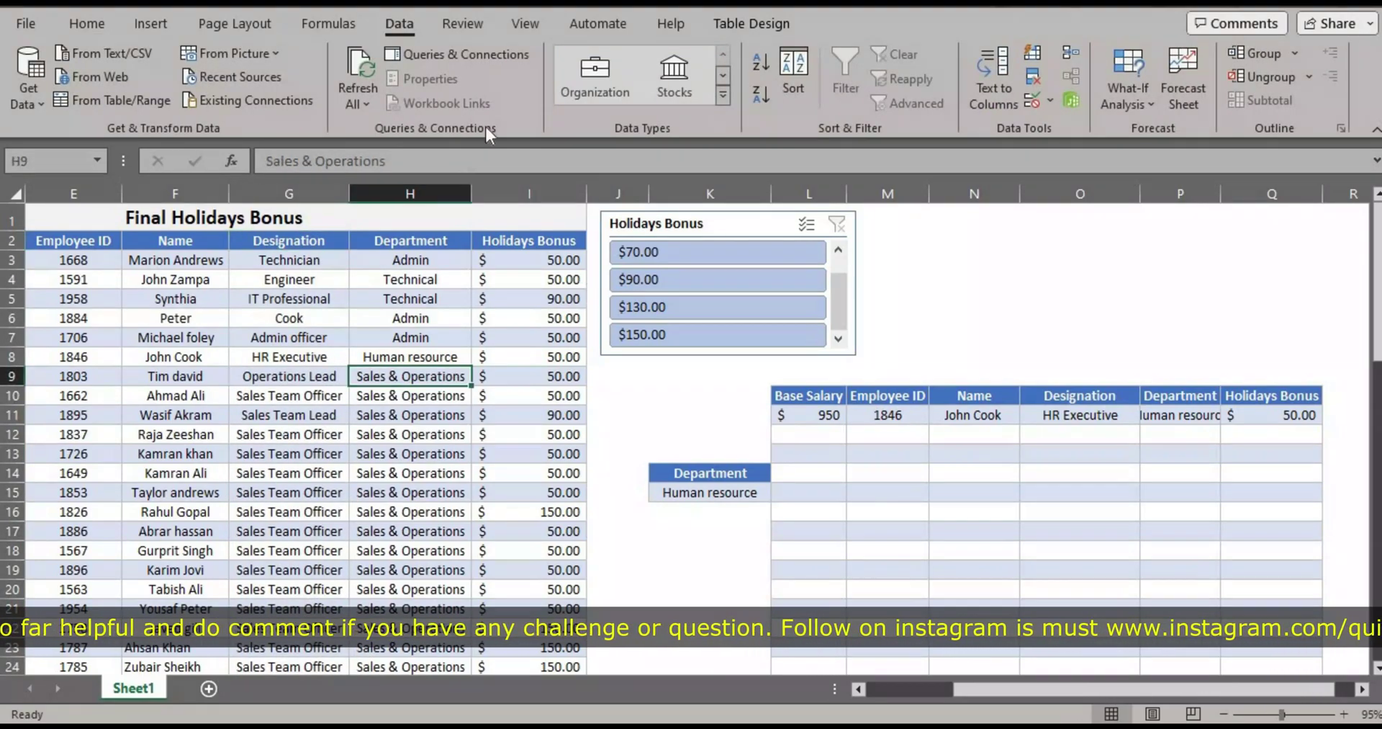
{"action": "left_click", "coordinate": [736, 27]}
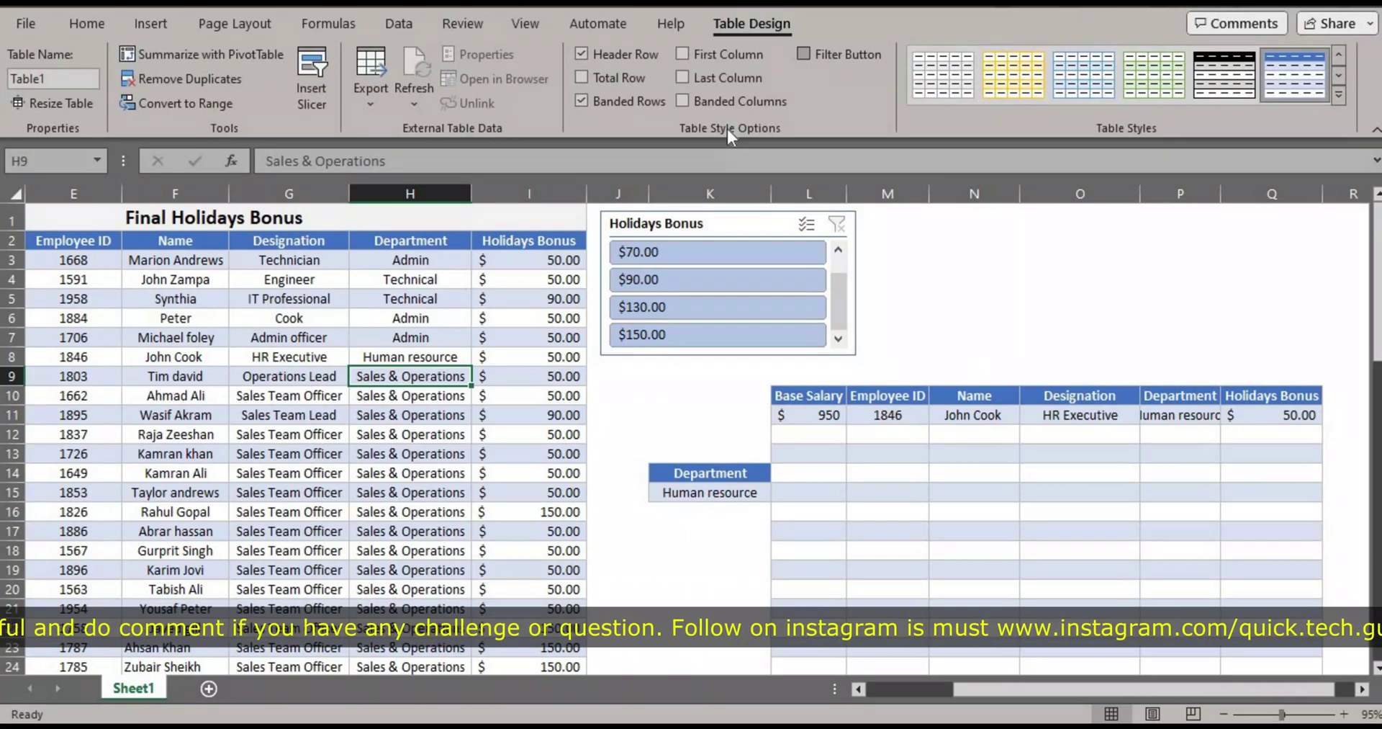
{"action": "key", "text": "ctrl+shift+l"}
Filter the Department column to Technical only, then clear that filter.
{"action": "left_click", "coordinate": [439, 243]}
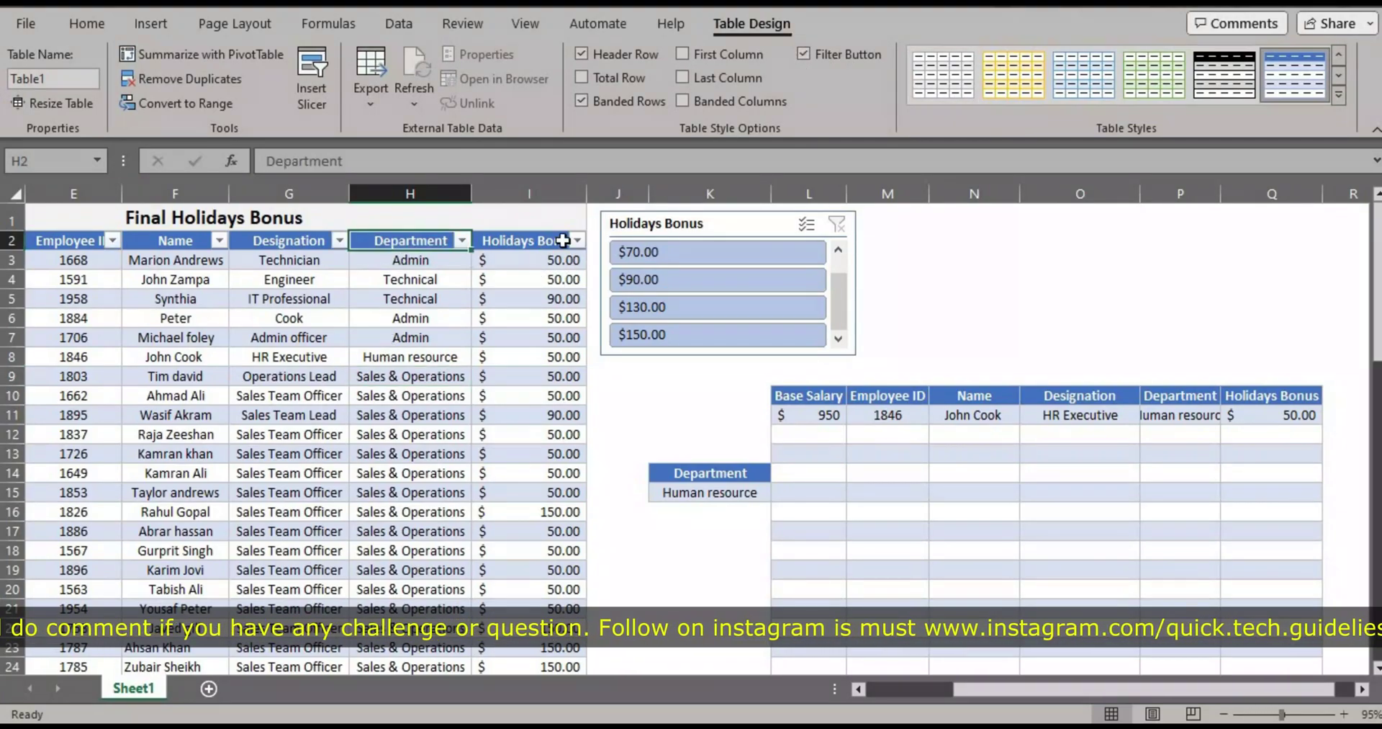
{"action": "left_click", "coordinate": [461, 241]}
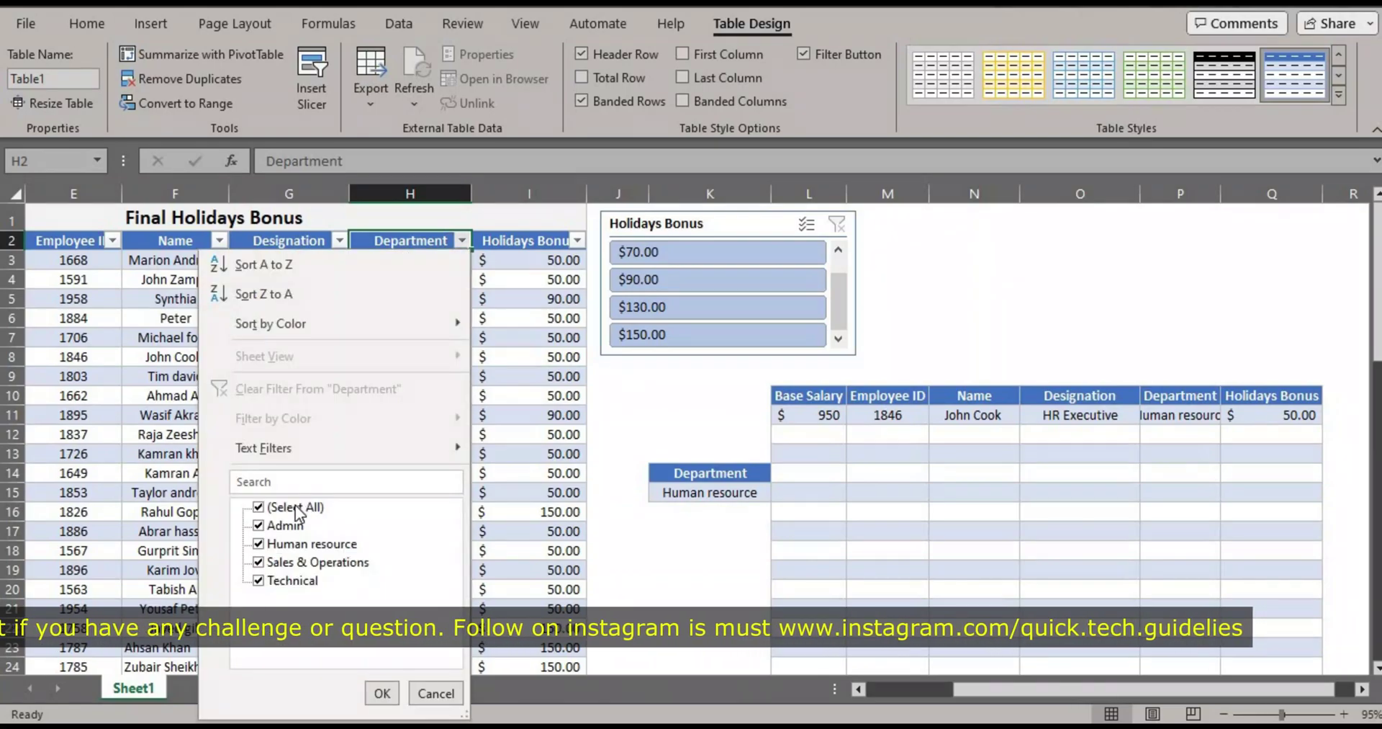
{"action": "left_click", "coordinate": [297, 513]}
{"action": "left_click", "coordinate": [273, 581]}
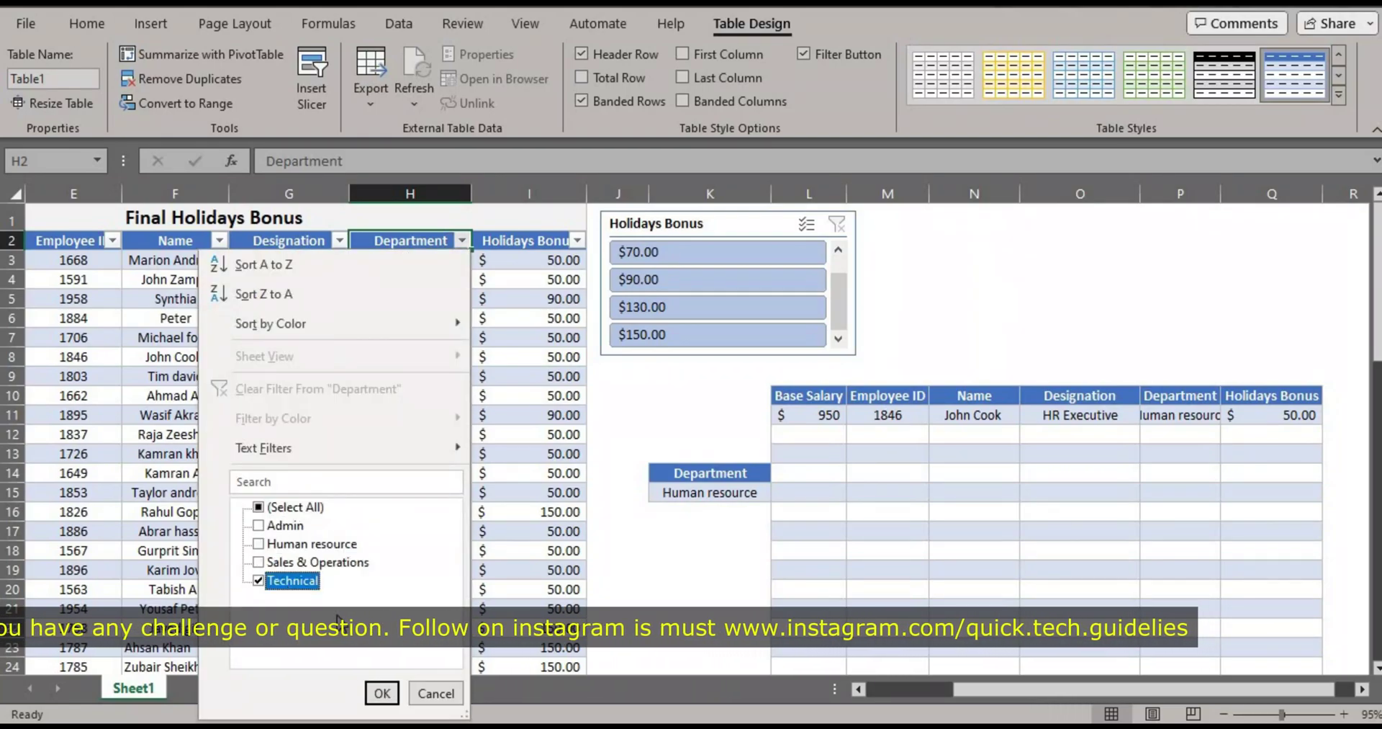
{"action": "left_click", "coordinate": [376, 692]}
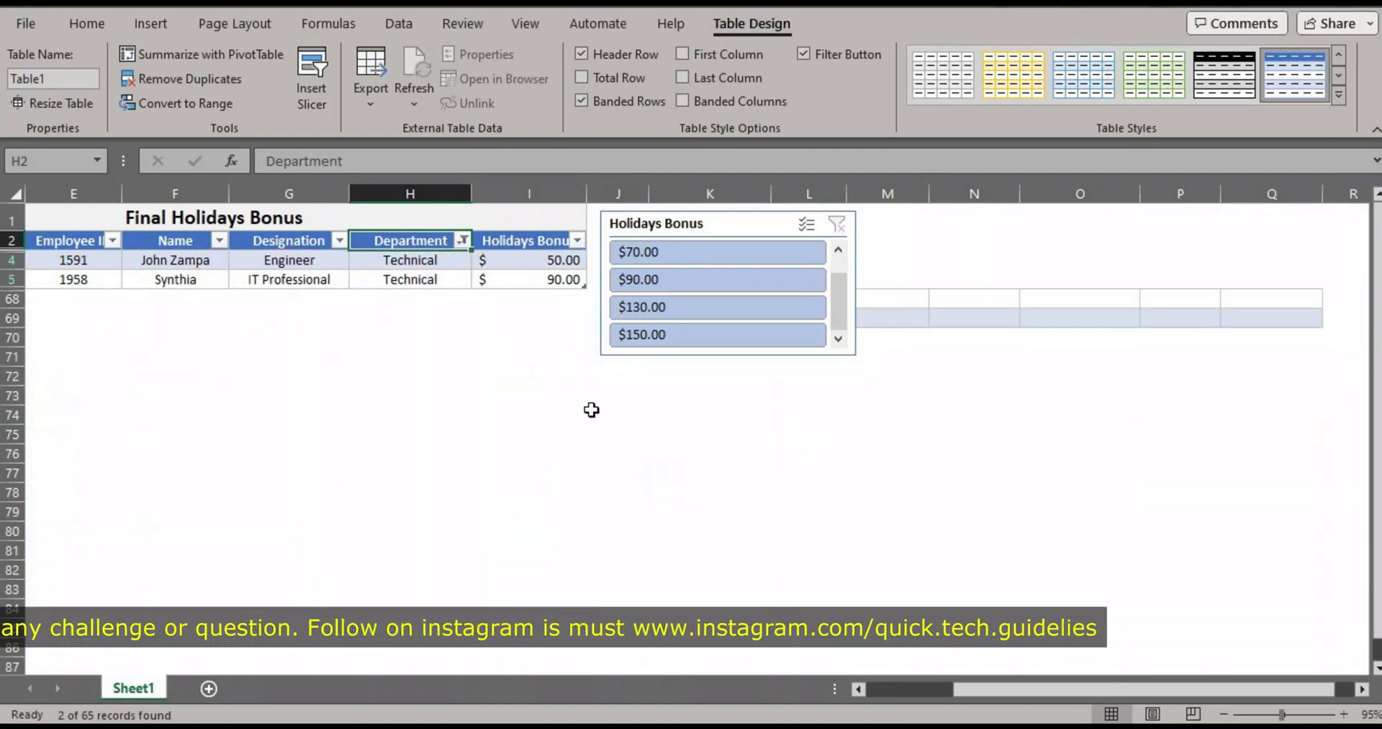
{"action": "left_click", "coordinate": [461, 240]}
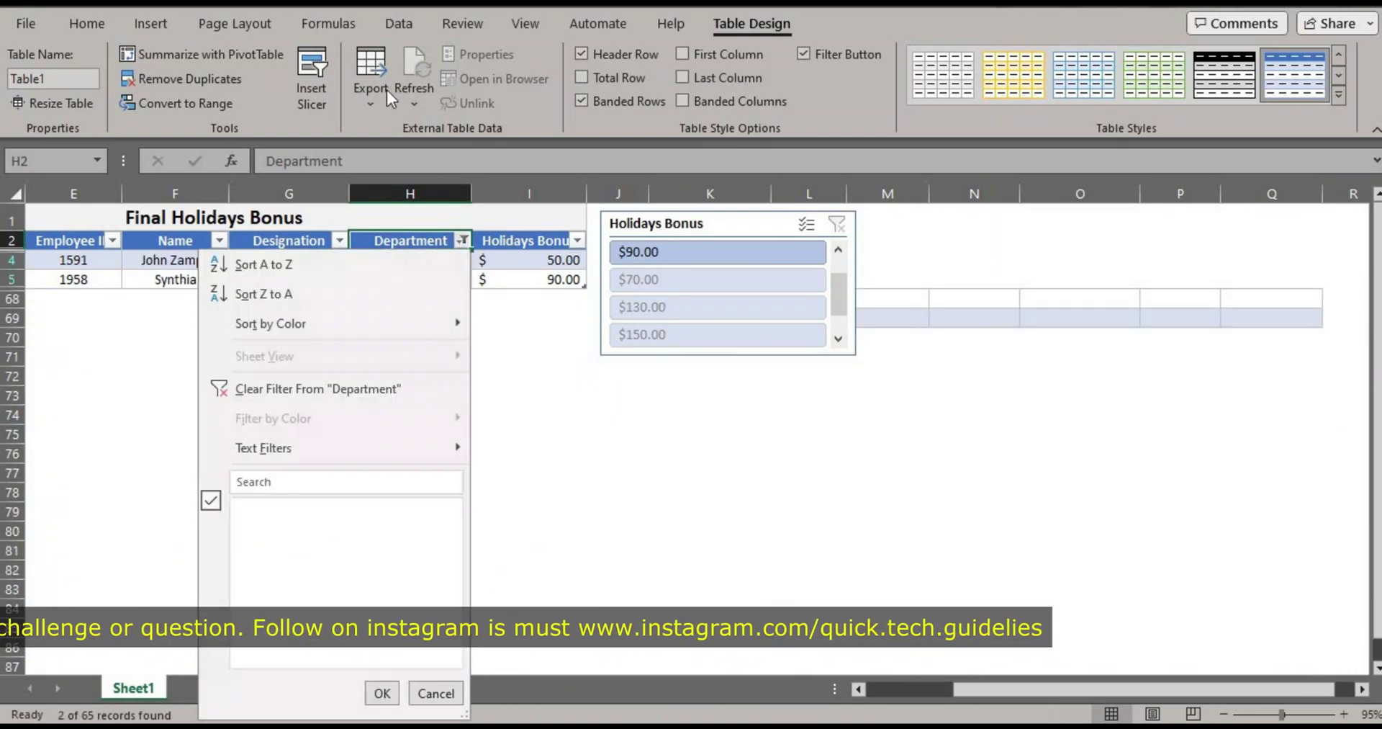
{"action": "left_click", "coordinate": [302, 389]}
Choose Technical in K15's drop-down to list its two employees.
{"action": "left_click", "coordinate": [721, 492]}
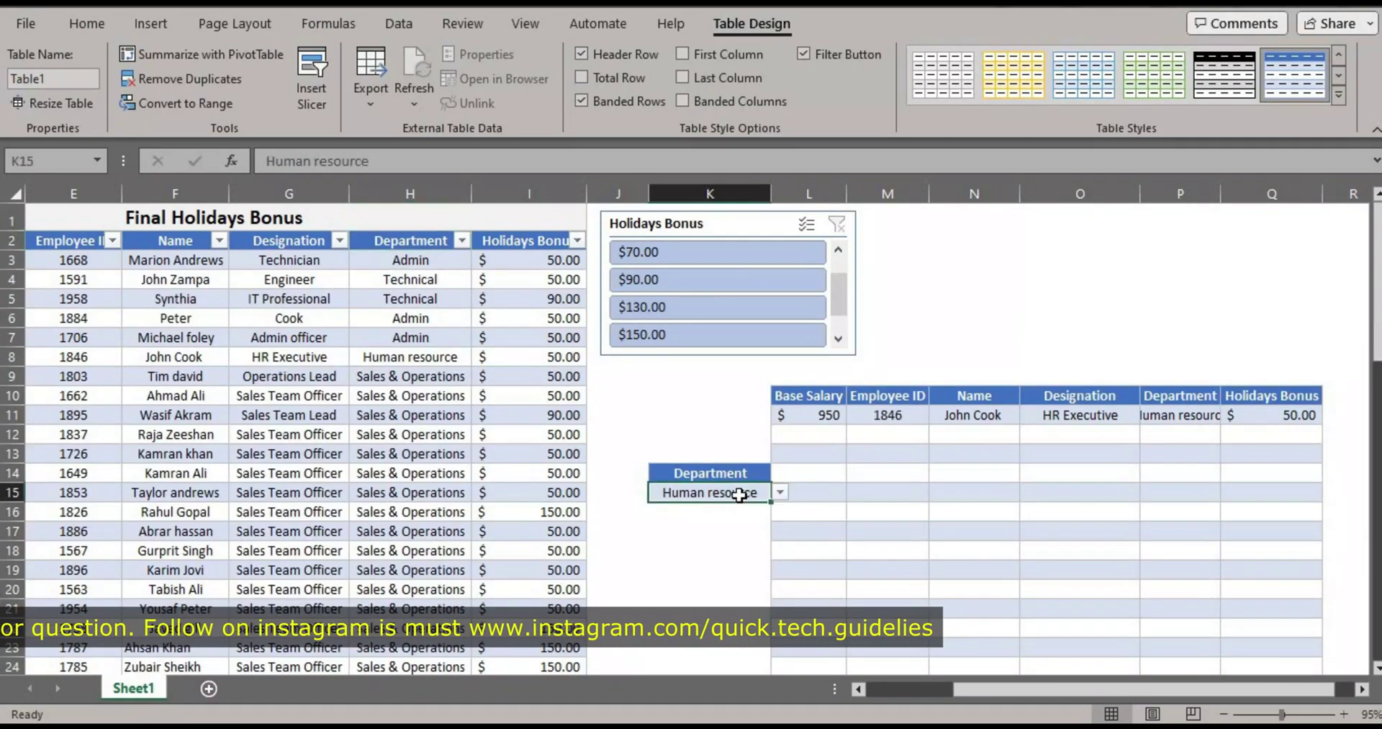
{"action": "left_click", "coordinate": [781, 492]}
{"action": "left_click", "coordinate": [734, 531]}
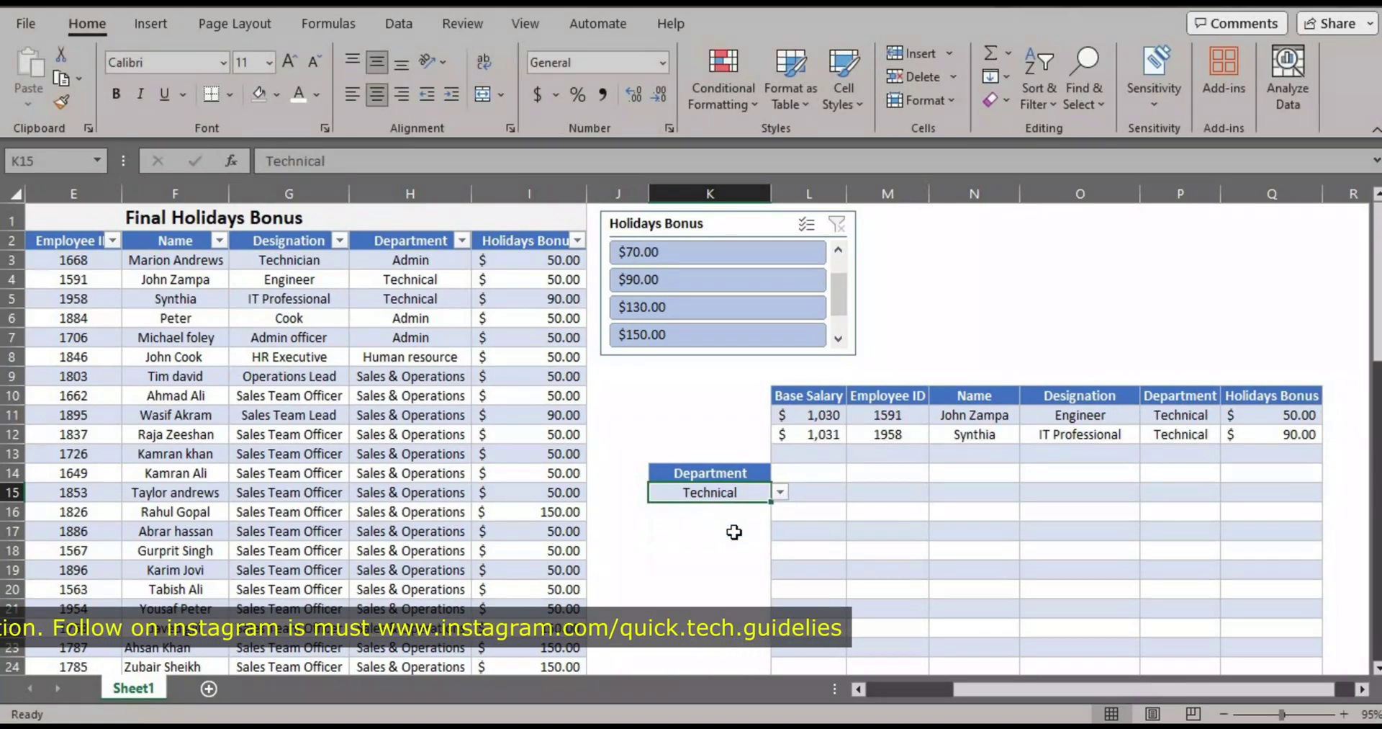